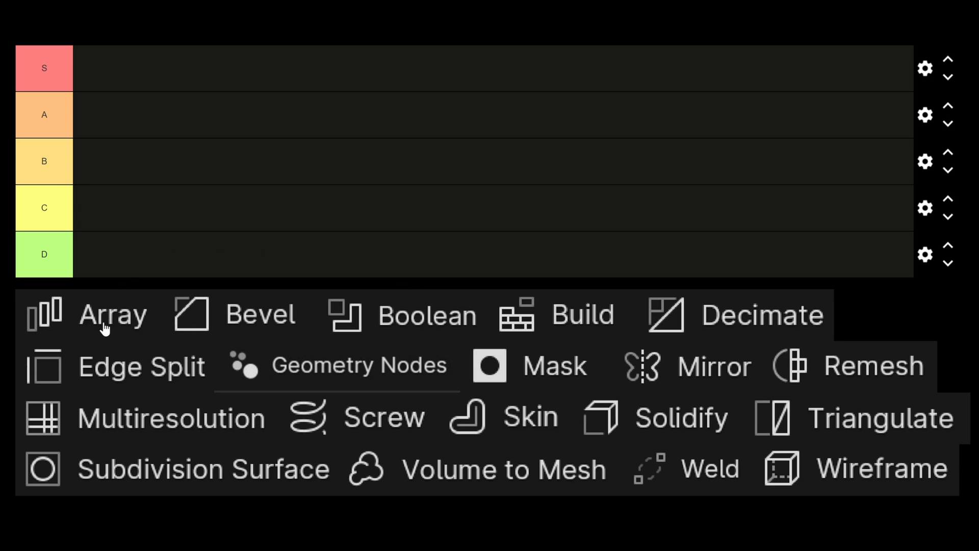
# - Drag the Array tile from the pool into the B tier row
pyautogui.moveTo(106, 325); pyautogui.dragTo(174, 172)
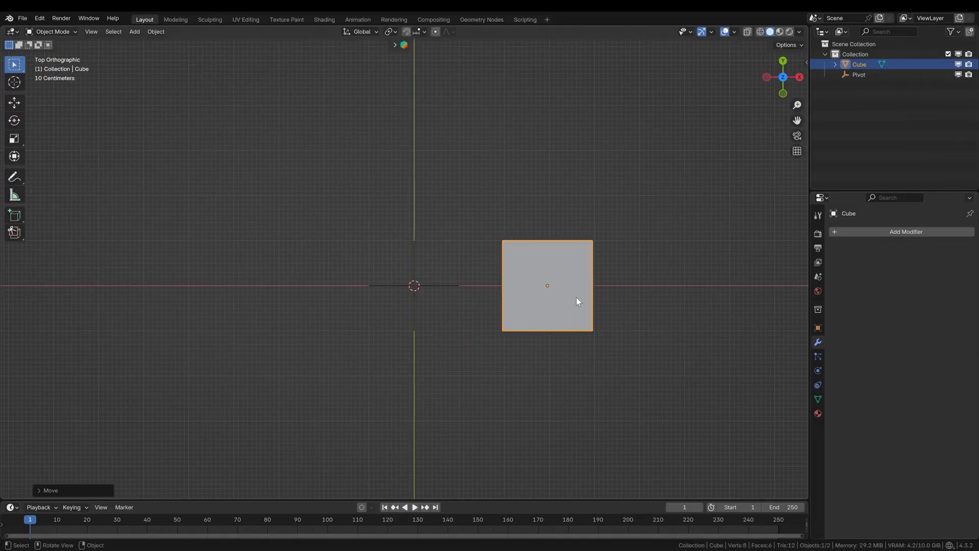
# - Add an Array modifier to the cube using Object Offset instead of Relative Offset
pyautogui.click(905, 231)
pyautogui.moveTo(803, 236)
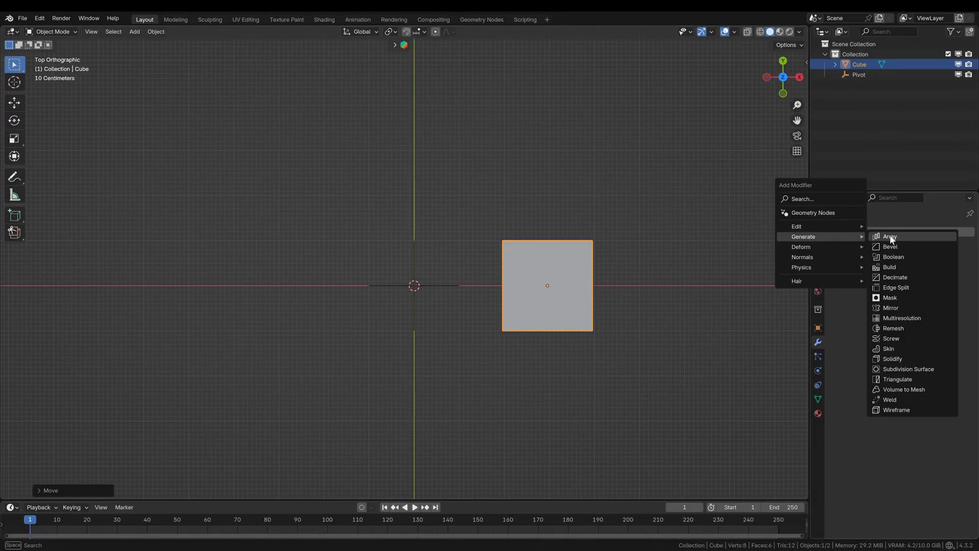
pyautogui.click(897, 236)
pyautogui.click(849, 292)
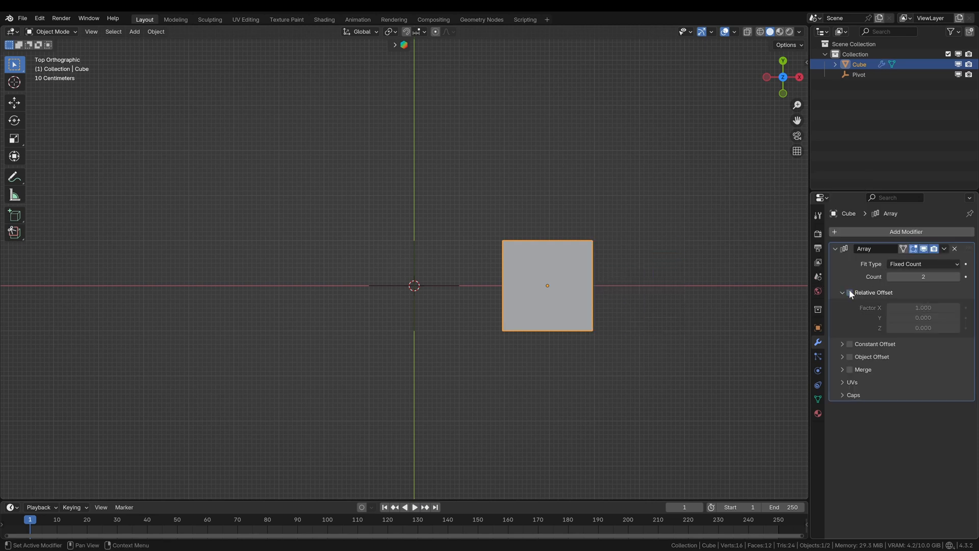
pyautogui.click(841, 318)
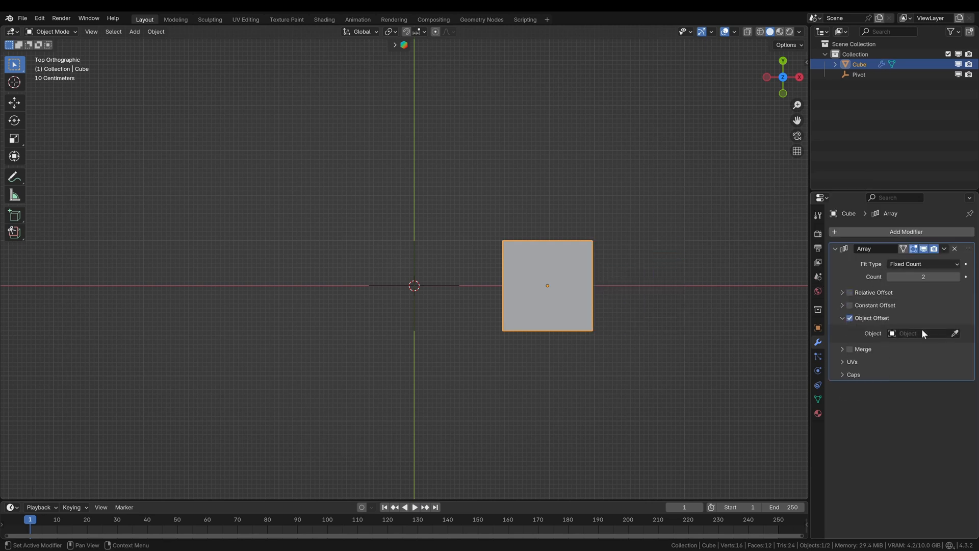
# - Drive the offset with the Pivot object at Count 8 and rotate Pivot to swirl the copies
pyautogui.click(954, 334)
pyautogui.click(867, 74)
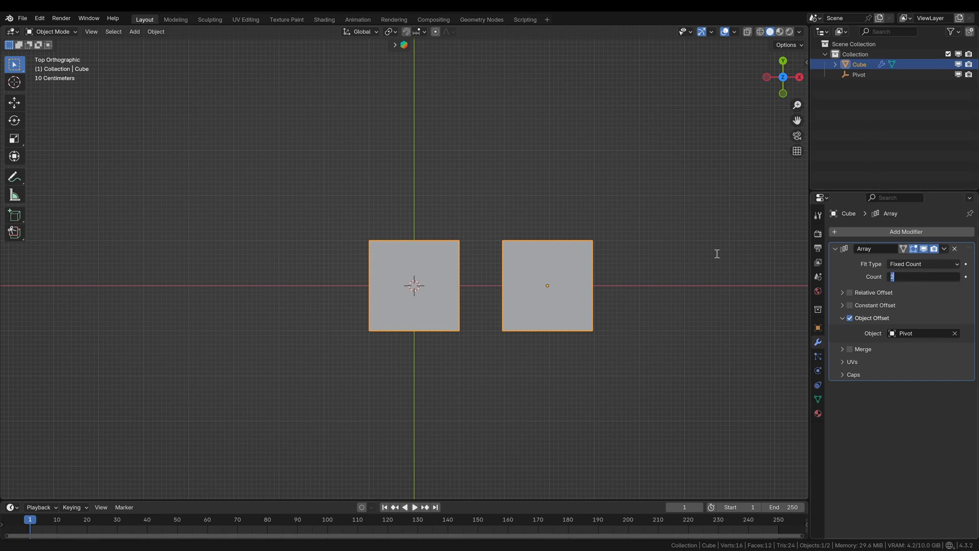
pyautogui.write('8')
pyautogui.press('Return')
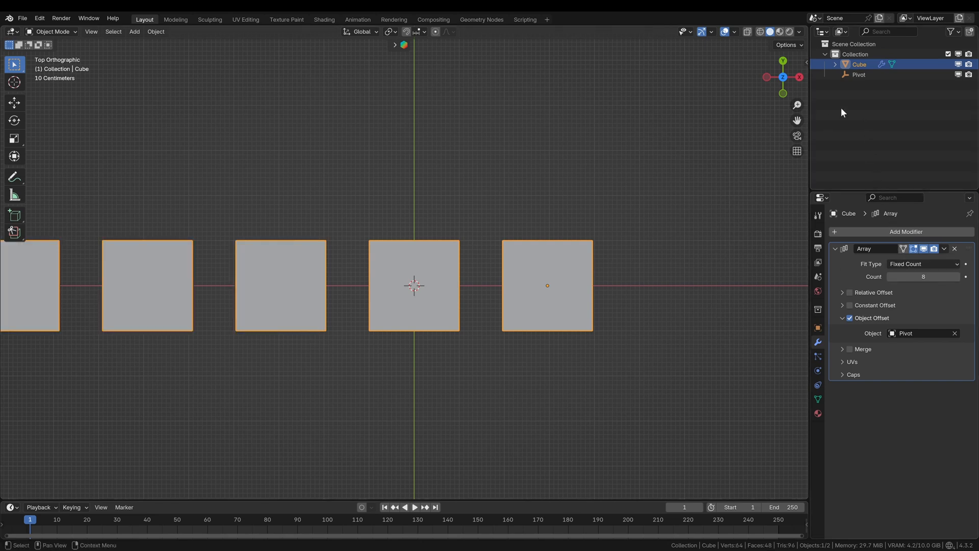
pyautogui.click(859, 74)
pyautogui.press('r')
pyautogui.scroll(-3, 584, 254)
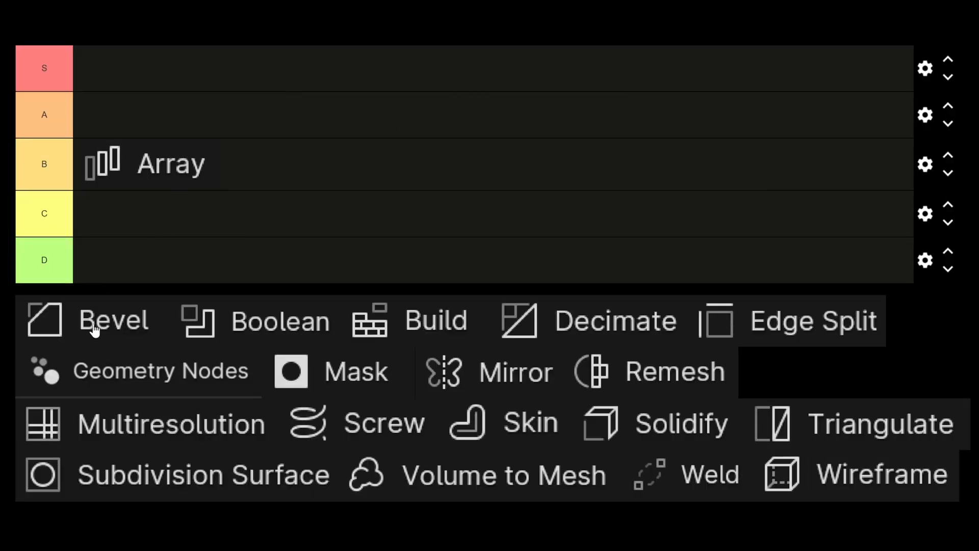
# - Drag the Bevel tile from the pool into the A tier row
pyautogui.moveTo(94, 328); pyautogui.dragTo(147, 122)
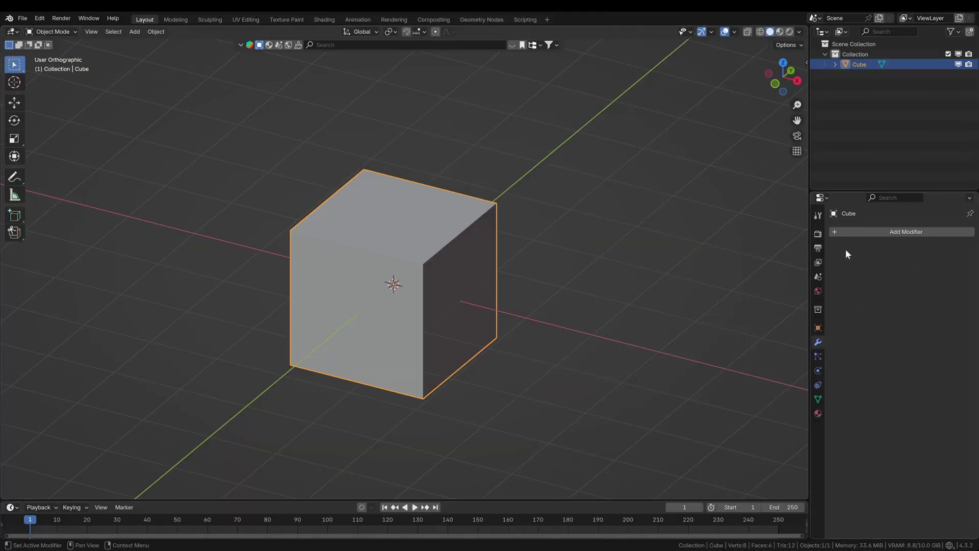
# - Add a Bevel modifier to the cube and widen its Amount
pyautogui.click(888, 232)
pyautogui.moveTo(844, 232)
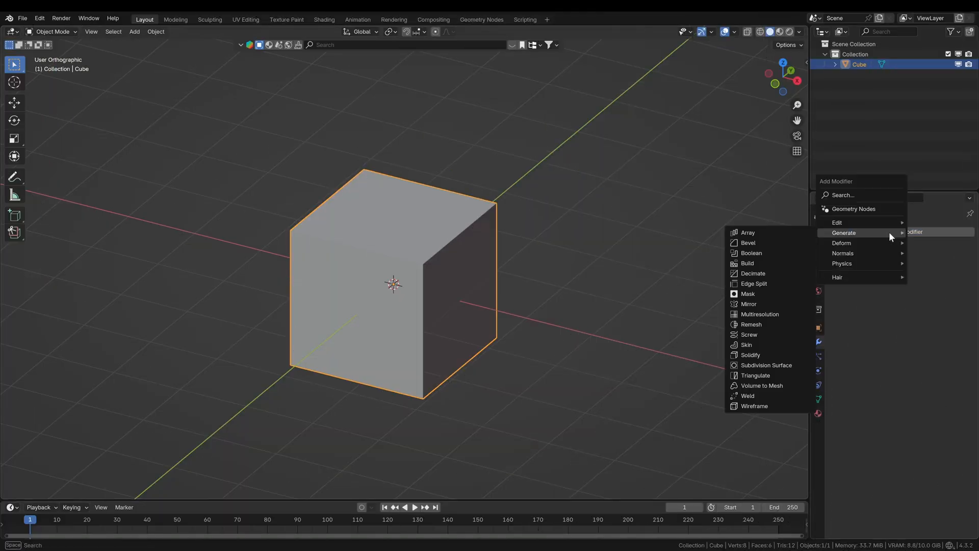
pyautogui.click(740, 242)
pyautogui.moveTo(923, 288)
pyautogui.mouseDown()
pyautogui.moveTo(941, 301)
pyautogui.moveTo(923, 288)
pyautogui.mouseUp()
# - In Edit Mode flatten the mesh along Z and stretch it along X into a slab
pyautogui.press('Tab')
pyautogui.press('s')
pyautogui.press('z')
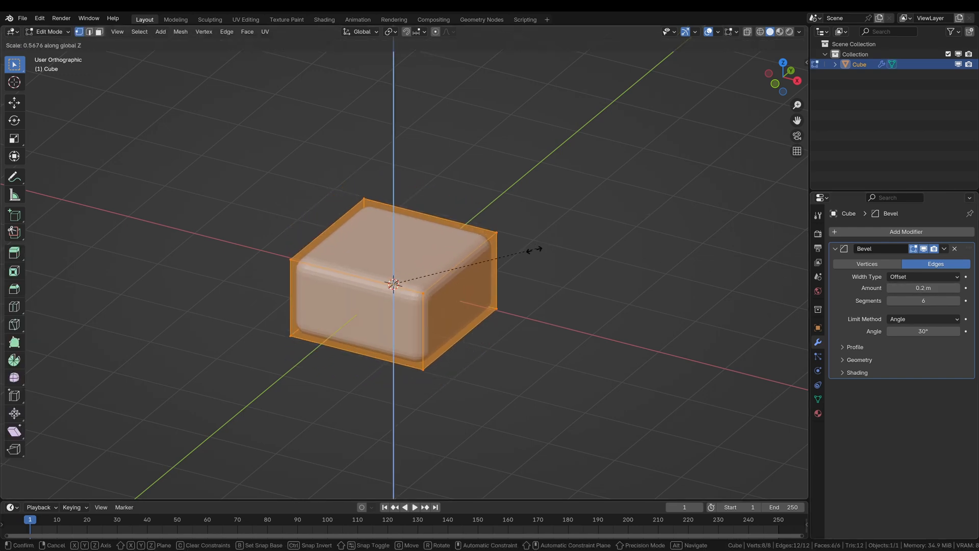
pyautogui.click(517, 285)
pyautogui.press('s')
pyautogui.press('x')
pyautogui.click(581, 287)
# - Reduce the bevel to a single chamfer segment and view the slab from the side
pyautogui.click(890, 288)
pyautogui.moveTo(922, 300); pyautogui.dragTo(891, 301)
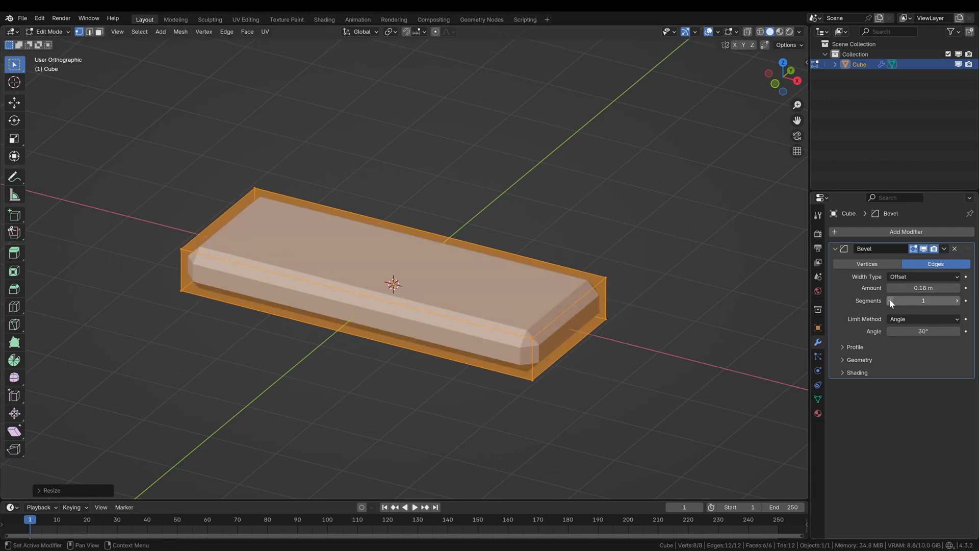
pyautogui.press('Tab')
pyautogui.moveTo(495, 305)
pyautogui.mouseDown(button='middle')
pyautogui.moveTo(451, 266)
pyautogui.moveTo(427, 290)
pyautogui.mouseUp(button='middle')
pyautogui.press('Tab')
# - Inset the slab's top face and extrude it upward into a raised block
pyautogui.press('3')
pyautogui.click(472, 290)
pyautogui.press('i')
pyautogui.click(616, 271)
pyautogui.press('e')
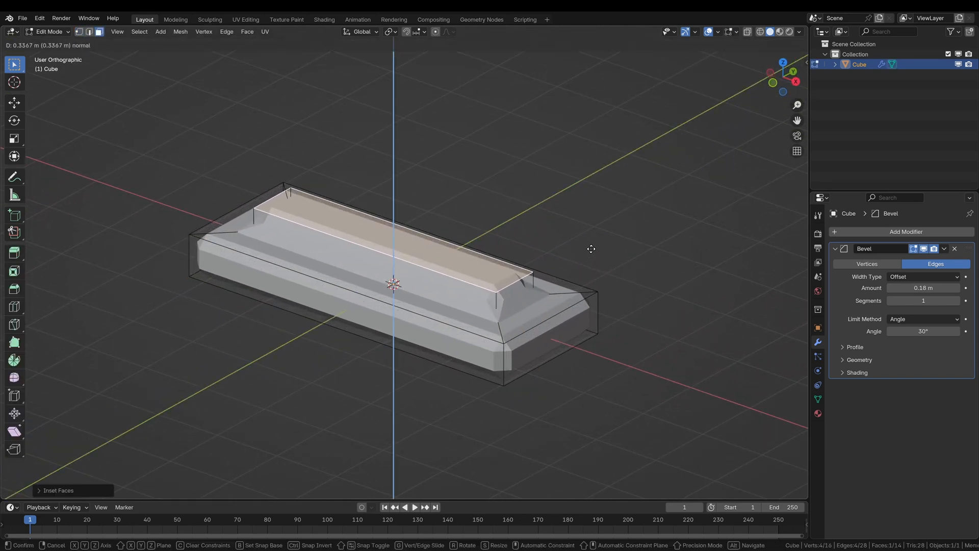
pyautogui.click(596, 222)
pyautogui.press('Tab')
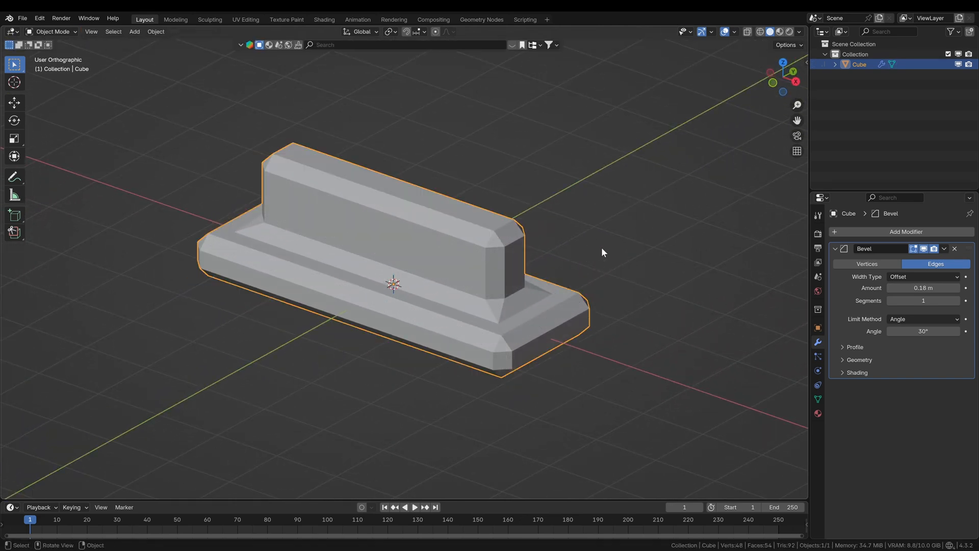
pyautogui.click(599, 249)
pyautogui.click(344, 269)
pyautogui.moveTo(355, 274); pyautogui.dragTo(562, 278, button='middle')
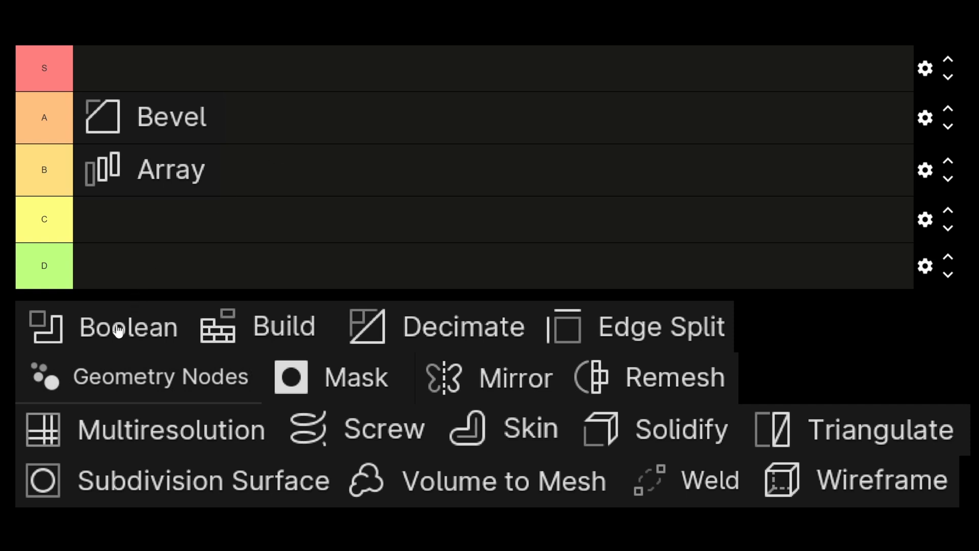
# - Drag the Boolean tile into the A tier row beside Bevel
pyautogui.moveTo(116, 329); pyautogui.dragTo(317, 117)
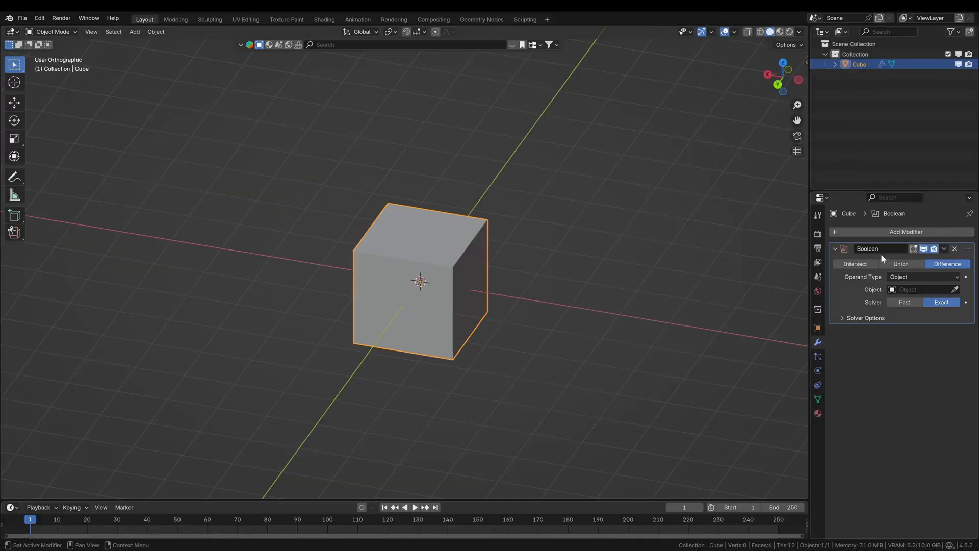
# - Add a UV Sphere at the cube's corner and set it as the Boolean Difference object
pyautogui.hotkey('shift', 'a')
pyautogui.click(660, 265)
pyautogui.press('g')
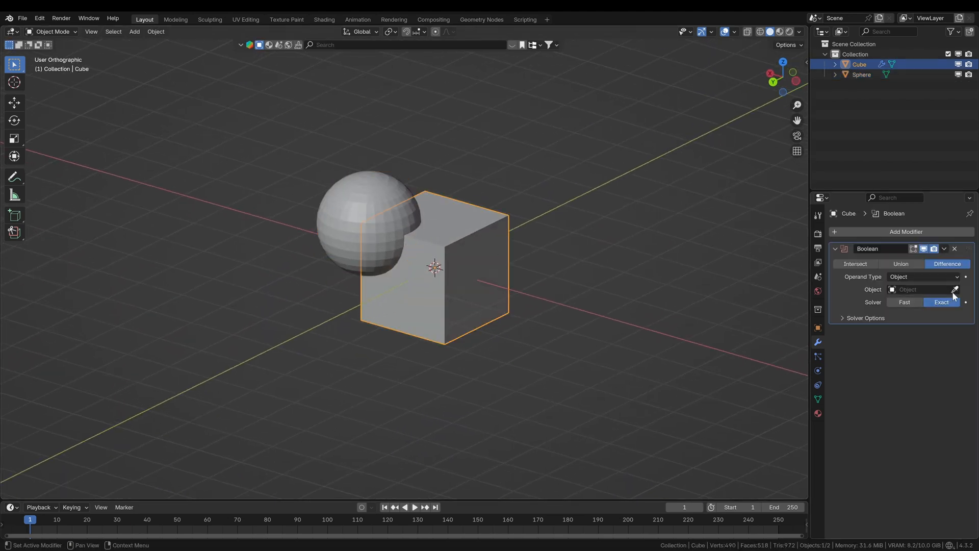
pyautogui.click(954, 291)
pyautogui.click(372, 189)
# - Display the sphere as Wire and reposition and resize it against the cube
pyautogui.click(381, 197)
pyautogui.click(818, 327)
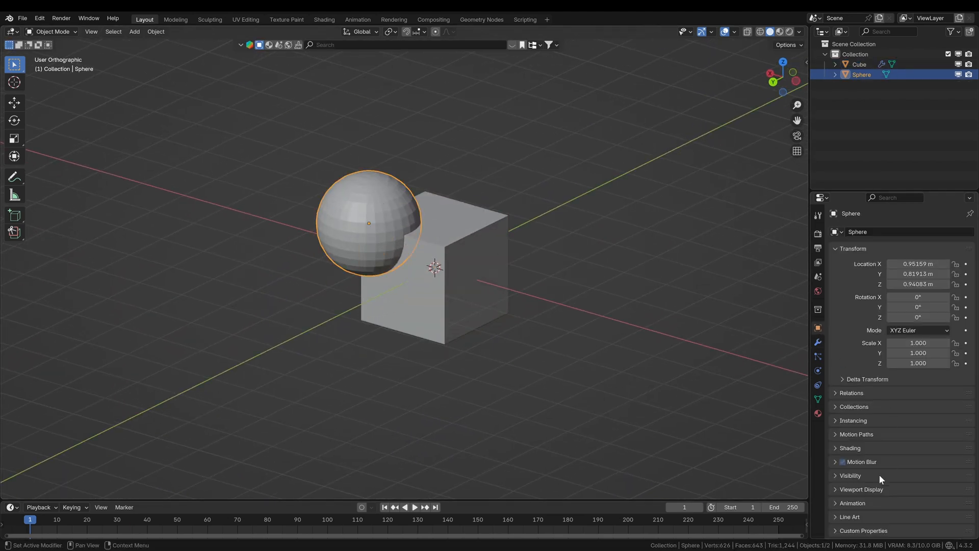
pyautogui.scroll(-8, 902, 382)
pyautogui.click(922, 494)
pyautogui.click(911, 494)
pyautogui.scroll(3, 421, 253)
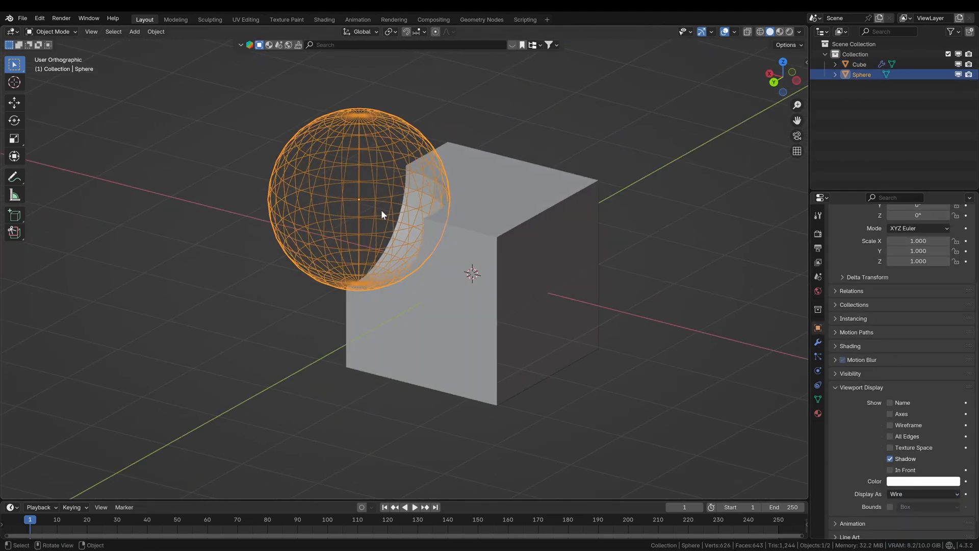
pyautogui.moveTo(368, 223); pyautogui.dragTo(397, 214)
pyautogui.press('s')
pyautogui.click(490, 257)
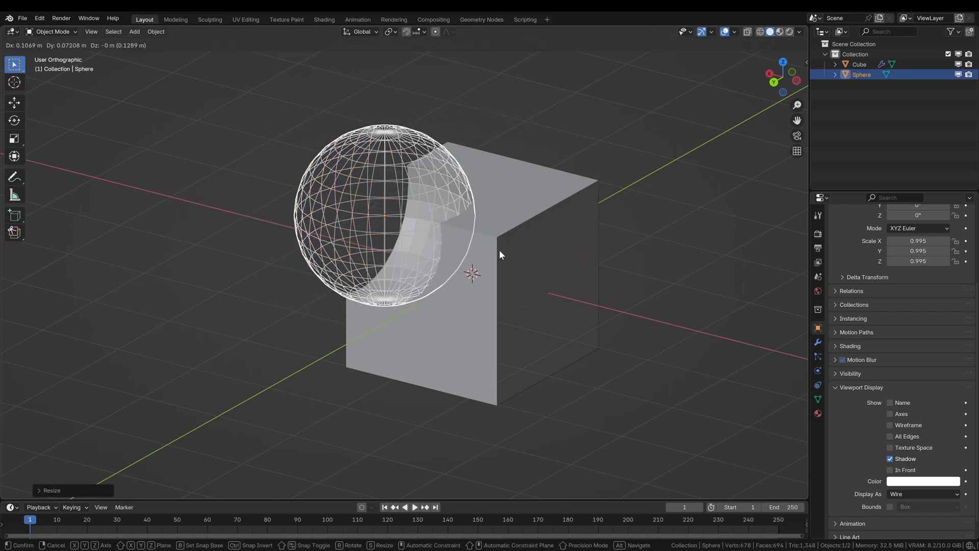
# - Duplicate the cube into a smaller block and remove its copied Boolean modifier
pyautogui.moveTo(505, 291)
pyautogui.mouseDown(button='middle')
pyautogui.moveTo(480, 282)
pyautogui.moveTo(566, 230)
pyautogui.mouseUp(button='middle')
pyautogui.scroll(-3, 566, 230)
pyautogui.click(406, 306)
pyautogui.hotkey('shift', 'd')
pyautogui.click(537, 225)
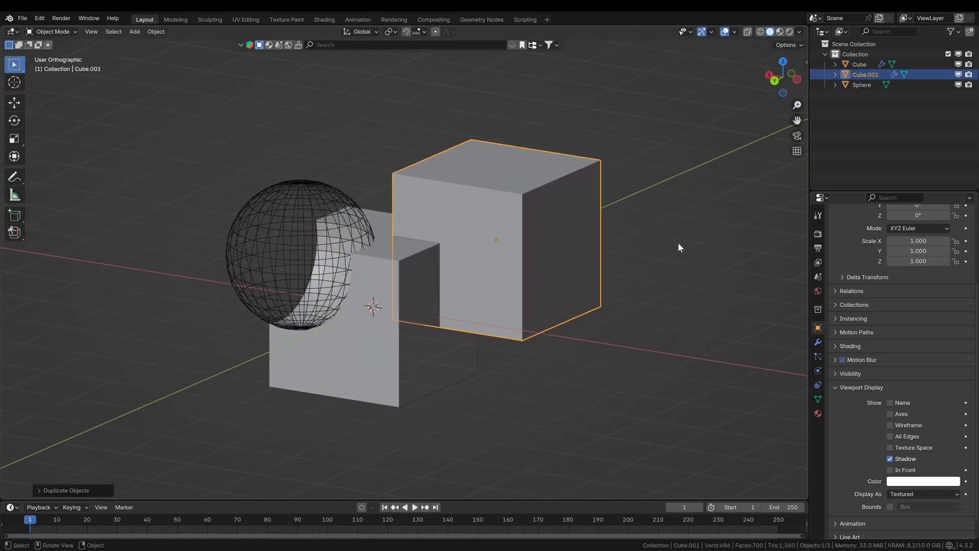
pyautogui.press('s')
pyautogui.click(577, 258)
pyautogui.moveTo(577, 258)
pyautogui.mouseDown(button='middle')
pyautogui.moveTo(509, 268)
pyautogui.moveTo(581, 306)
pyautogui.mouseUp(button='middle')
pyautogui.click(818, 341)
pyautogui.click(954, 250)
# - Duplicate the cube's Boolean as a Union modifier targeting Cube.001
pyautogui.click(451, 344)
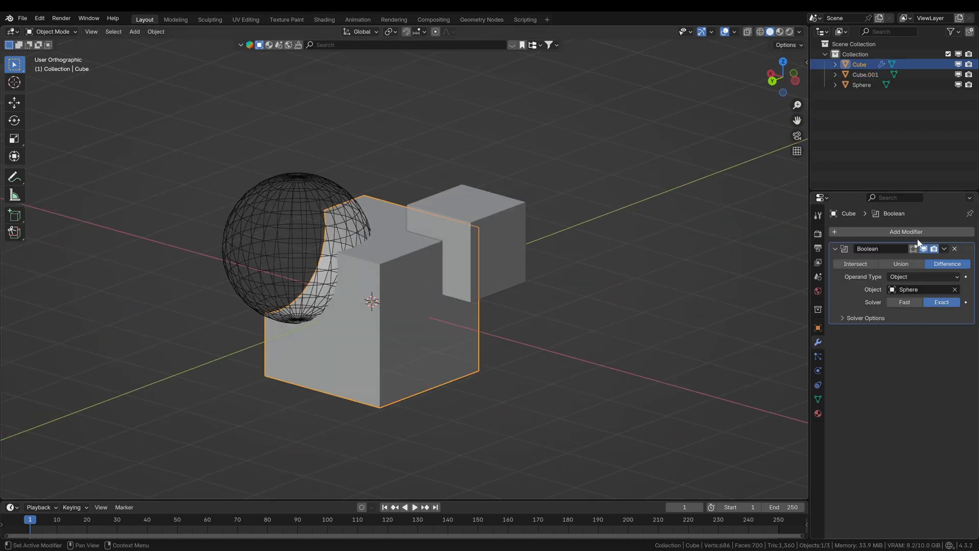
pyautogui.click(944, 249)
pyautogui.click(918, 267)
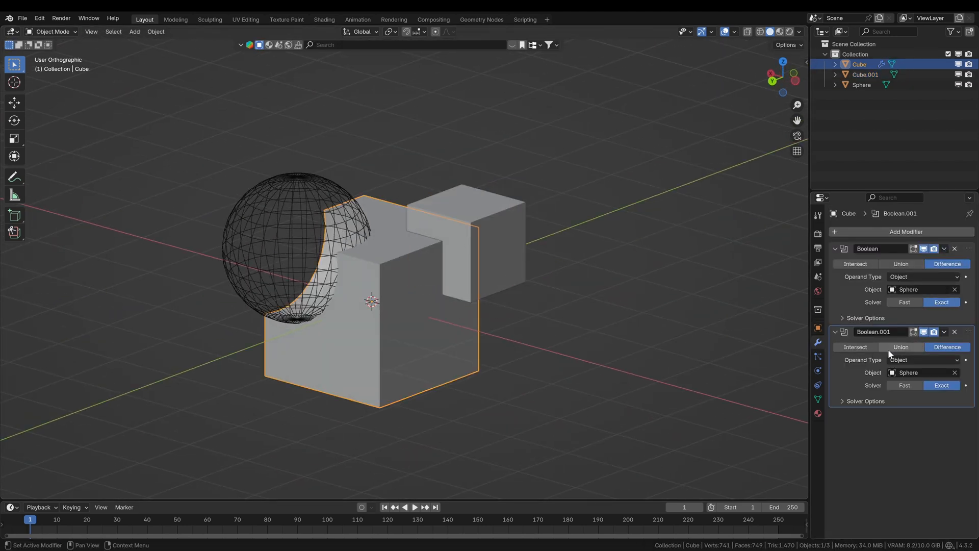
pyautogui.click(901, 346)
pyautogui.click(923, 373)
pyautogui.click(475, 245)
# - Nudge the sphere's position and apply both Boolean results permanently to the cube
pyautogui.moveTo(494, 347)
pyautogui.mouseDown(button='middle')
pyautogui.moveTo(433, 315)
pyautogui.moveTo(367, 253)
pyautogui.mouseUp(button='middle')
pyautogui.click(348, 237)
pyautogui.press('g')
pyautogui.click(396, 273)
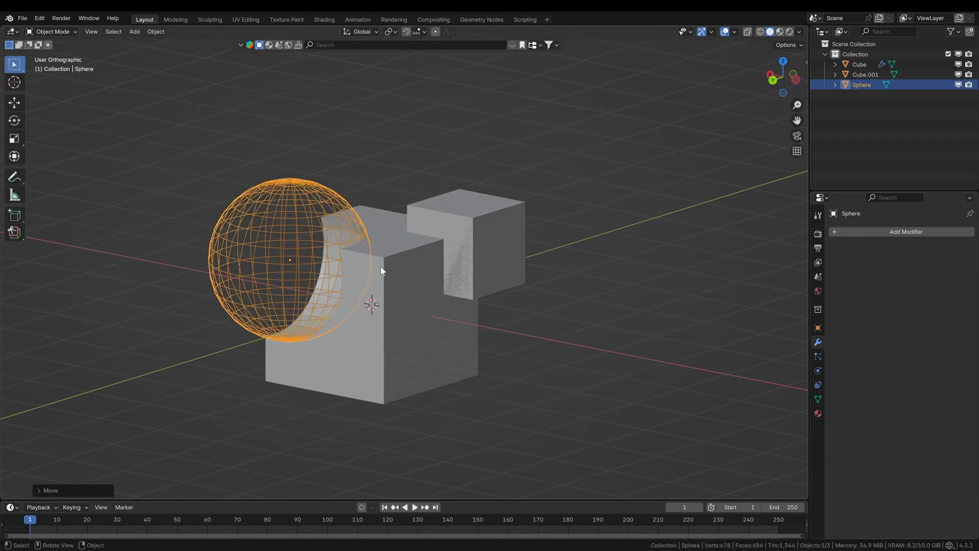
pyautogui.click(944, 250)
pyautogui.click(919, 302)
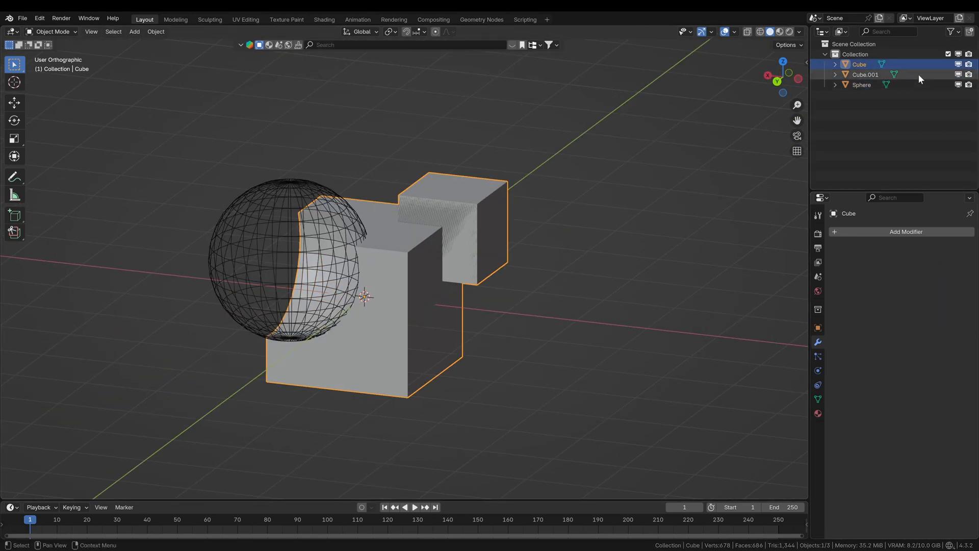
# - Inspect the carved cube in object mode, then drag Build into the D tier
pyautogui.moveTo(459, 268)
pyautogui.mouseDown(button='middle')
pyautogui.moveTo(349, 309)
pyautogui.moveTo(459, 298)
pyautogui.moveTo(536, 305)
pyautogui.mouseUp(button='middle')
pyautogui.hotkey('alt', 'a')
pyautogui.press('Tab')
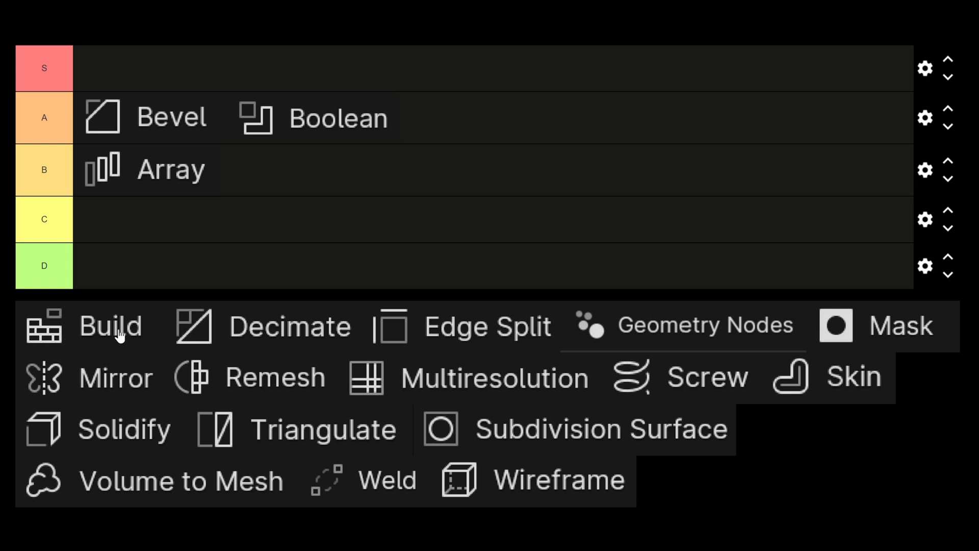
pyautogui.moveTo(75, 337); pyautogui.dragTo(146, 272)
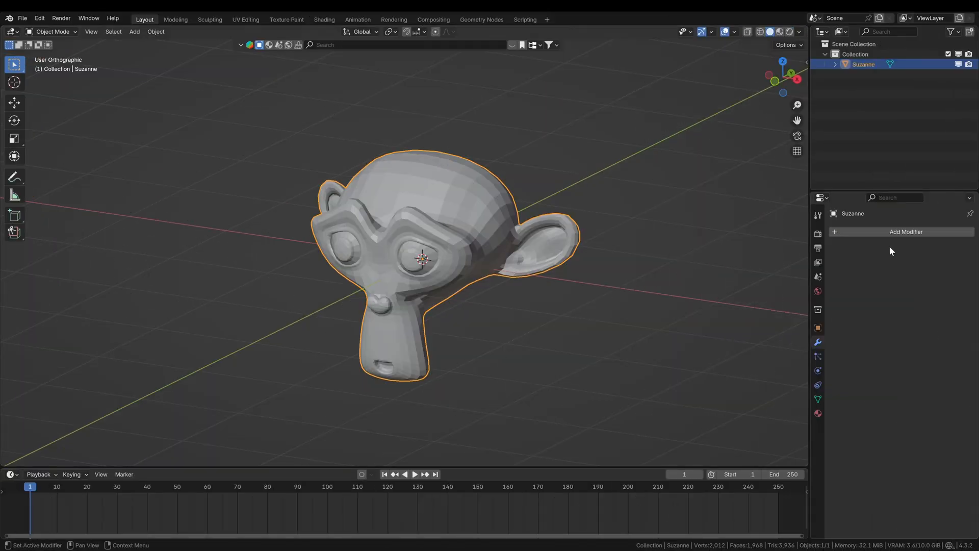
# - Add a Build modifier to Suzanne with Randomize enabled and play the face-by-face assembly
pyautogui.click(895, 231)
pyautogui.moveTo(851, 231)
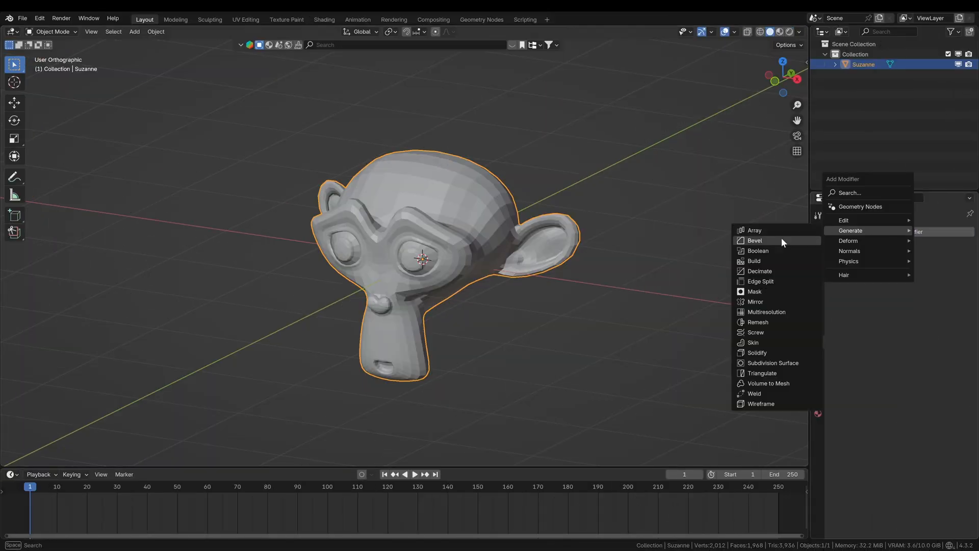
pyautogui.click(759, 261)
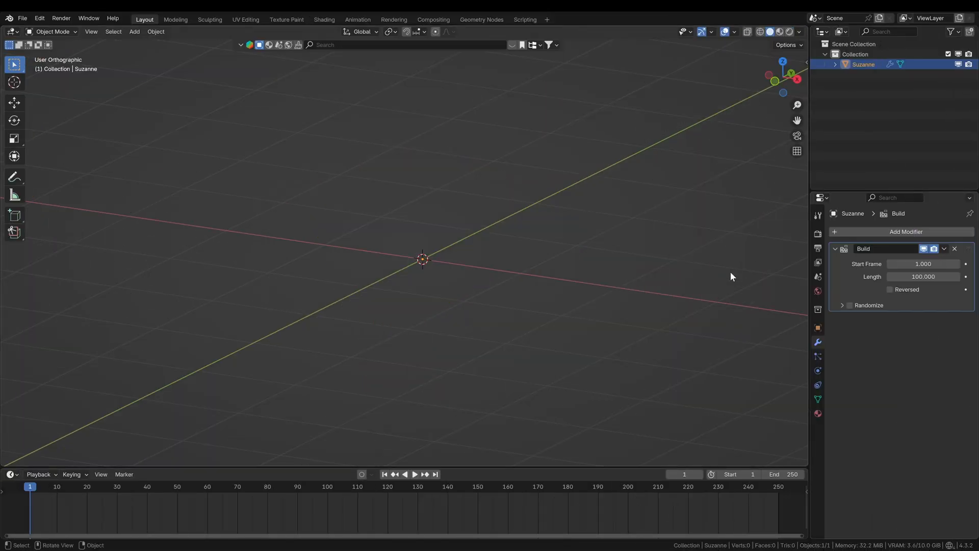
pyautogui.moveTo(30, 487)
pyautogui.mouseDown()
pyautogui.moveTo(325, 490)
pyautogui.moveTo(93, 497)
pyautogui.moveTo(290, 490)
pyautogui.mouseUp()
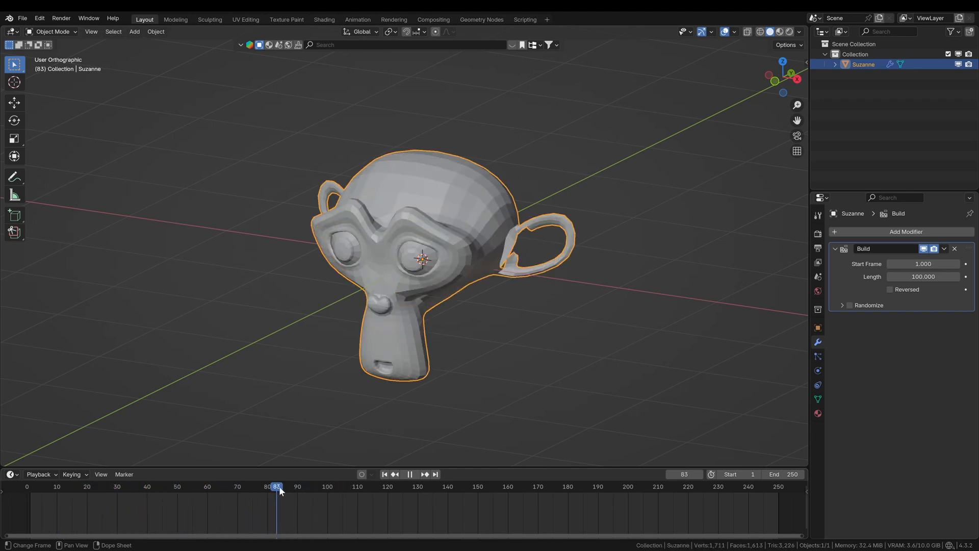
pyautogui.click(849, 305)
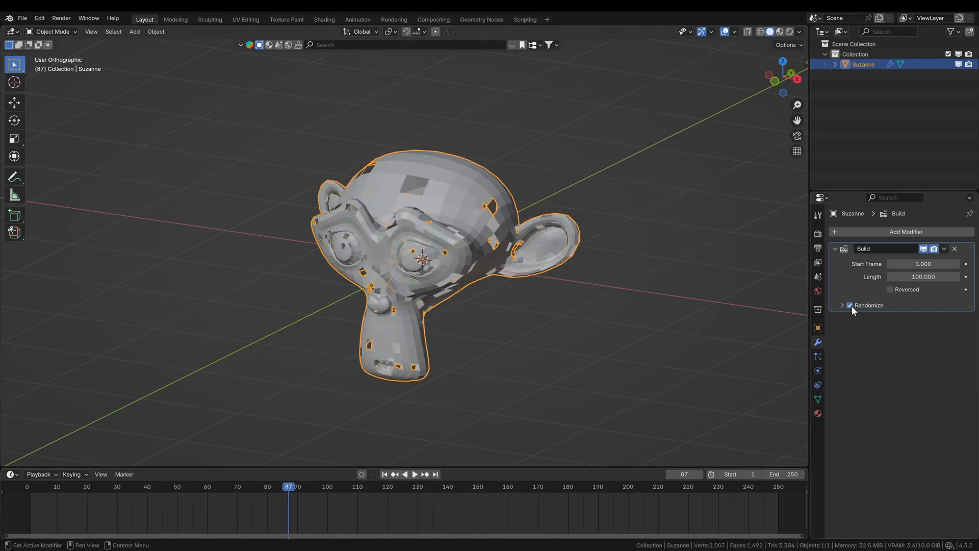
pyautogui.moveTo(299, 493)
pyautogui.mouseDown()
pyautogui.moveTo(41, 501)
pyautogui.moveTo(339, 489)
pyautogui.mouseUp()
pyautogui.press('space')
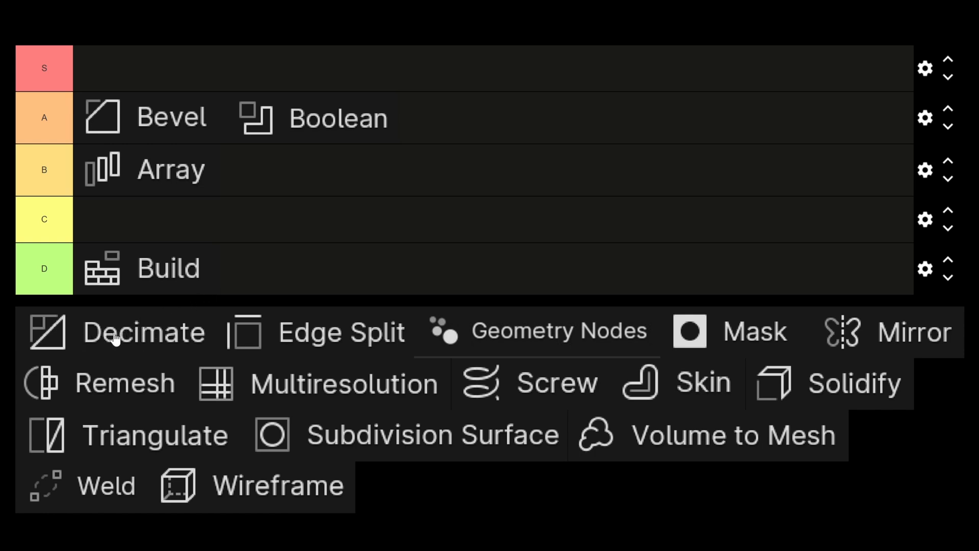
# - Drag the Decimate tile into the B tier row beside Array
pyautogui.moveTo(115, 337)
pyautogui.mouseDown()
pyautogui.moveTo(509, 141)
pyautogui.moveTo(494, 162)
pyautogui.moveTo(494, 150)
pyautogui.mouseUp()
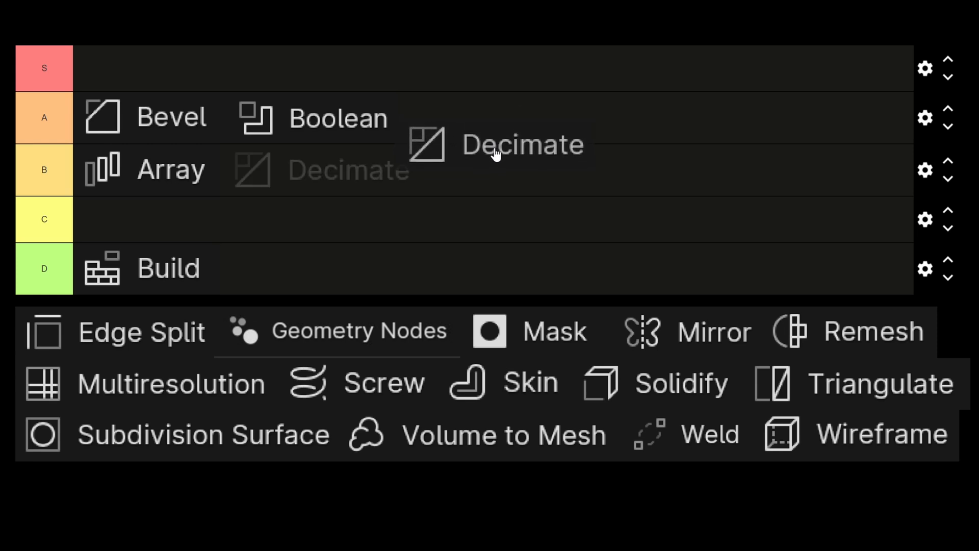
pyautogui.moveTo(494, 150)
pyautogui.mouseDown()
pyautogui.moveTo(497, 140)
pyautogui.moveTo(497, 162)
pyautogui.mouseUp()
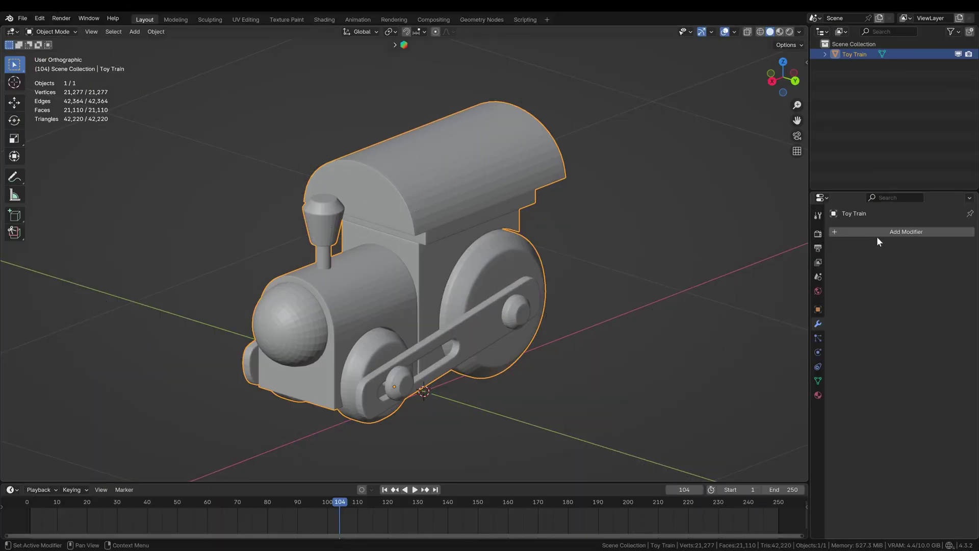
# - Add a Decimate modifier to the toy train and try the Collapse ratio and Y symmetry
pyautogui.click(903, 231)
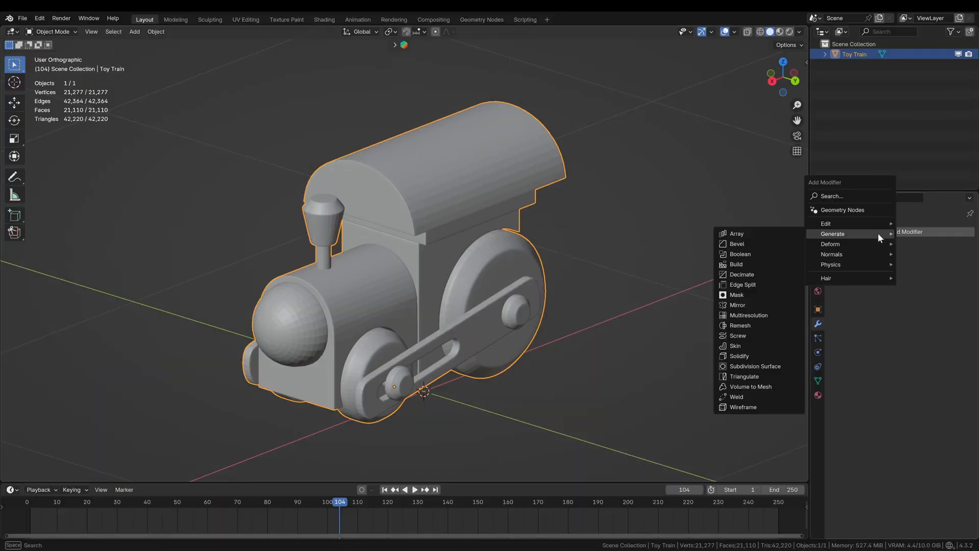
pyautogui.click(752, 273)
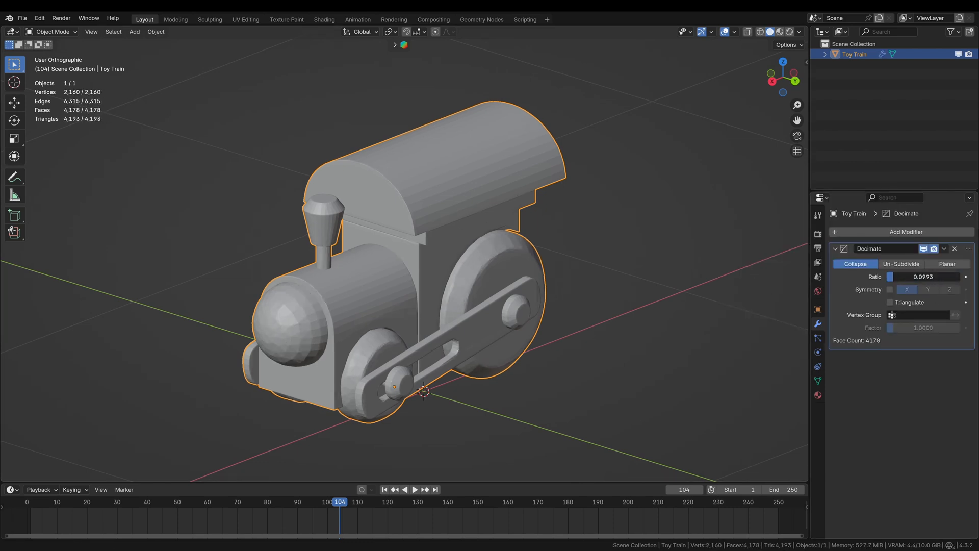
pyautogui.moveTo(922, 276); pyautogui.dragTo(890, 276)
pyautogui.click(928, 290)
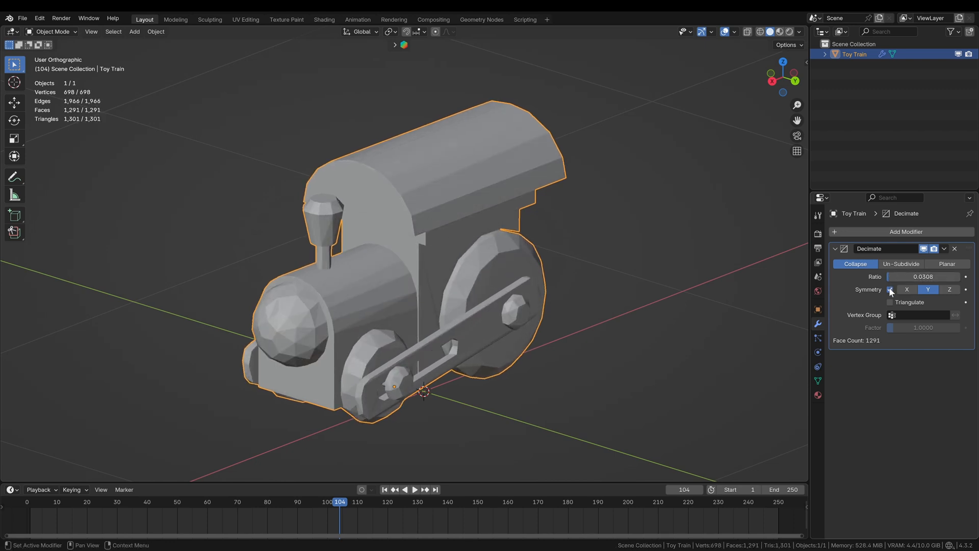
pyautogui.click(890, 290)
pyautogui.moveTo(443, 306)
pyautogui.mouseDown(button='middle')
pyautogui.moveTo(506, 277)
pyautogui.moveTo(566, 267)
pyautogui.mouseUp(button='middle')
pyautogui.moveTo(889, 276)
pyautogui.mouseDown()
pyautogui.moveTo(932, 276)
pyautogui.moveTo(891, 276)
pyautogui.mouseUp()
# - Switch Decimate to Planar and raise the Angle Limit down to about 265 faces
pyautogui.click(942, 265)
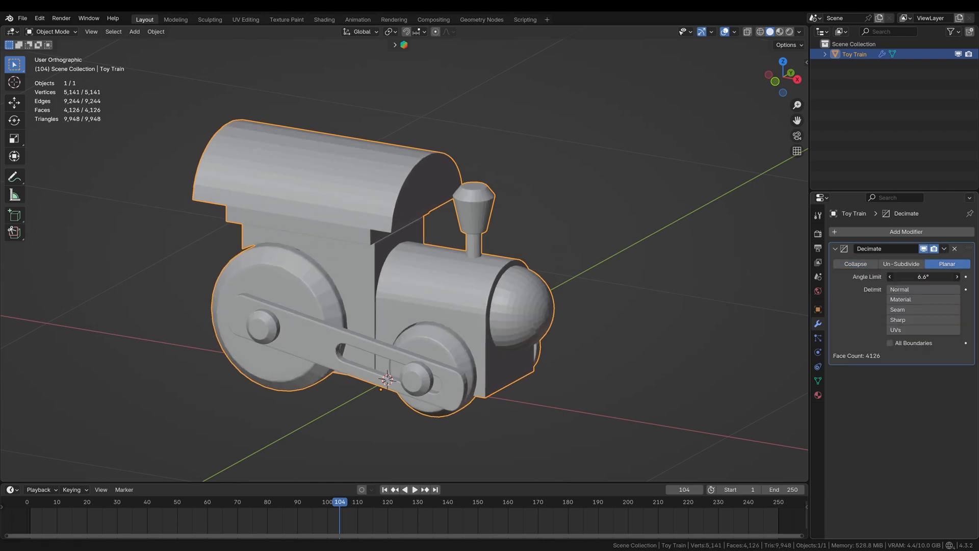
pyautogui.moveTo(918, 276); pyautogui.dragTo(937, 277)
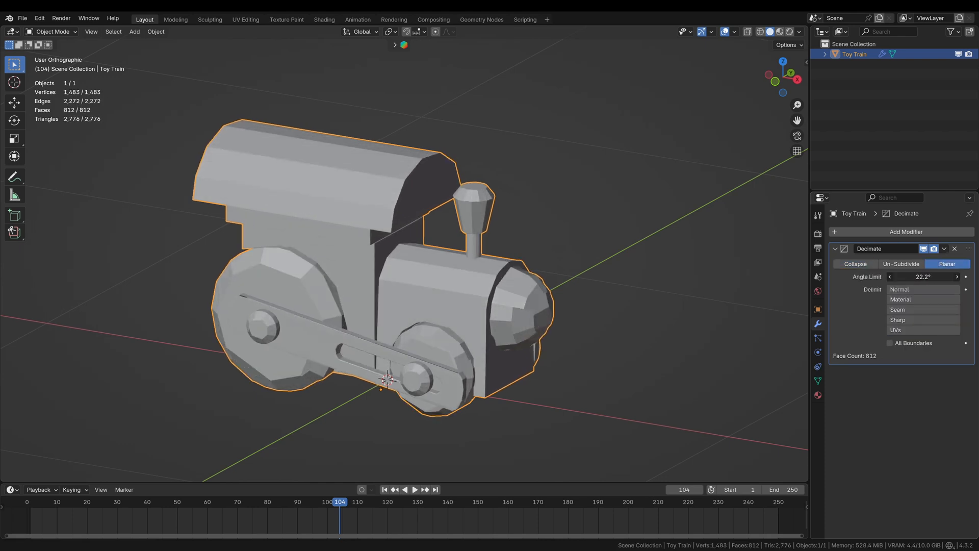
pyautogui.moveTo(536, 268)
pyautogui.mouseDown(button='middle')
pyautogui.moveTo(451, 278)
pyautogui.moveTo(440, 302)
pyautogui.mouseUp(button='middle')
pyautogui.moveTo(922, 276)
pyautogui.mouseDown()
pyautogui.moveTo(940, 277)
pyautogui.moveTo(932, 276)
pyautogui.mouseUp()
pyautogui.moveTo(371, 302)
pyautogui.mouseDown(button='middle')
pyautogui.moveTo(515, 287)
pyautogui.moveTo(481, 289)
pyautogui.mouseUp(button='middle')
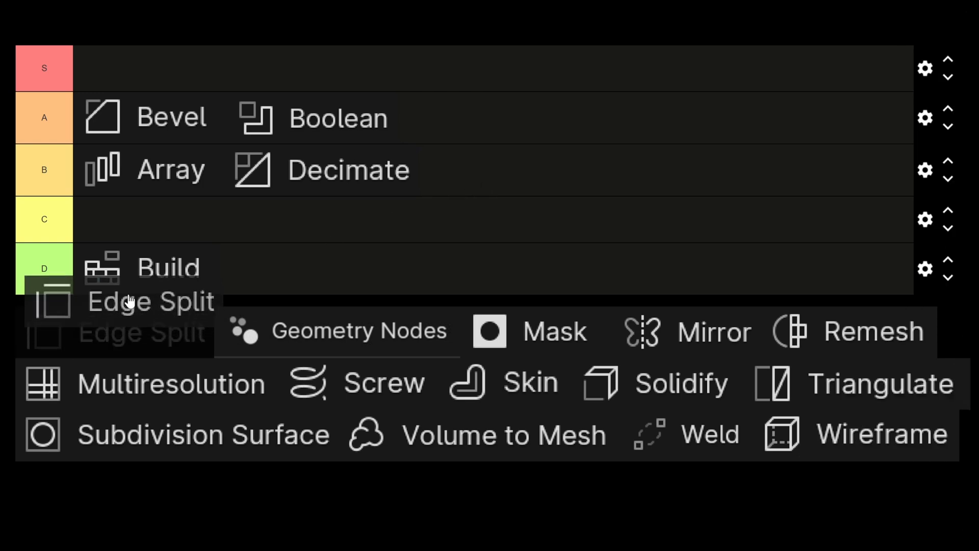
# - Drag the Edge Split tile from the pool into the C tier row
pyautogui.moveTo(120, 338); pyautogui.dragTo(173, 226)
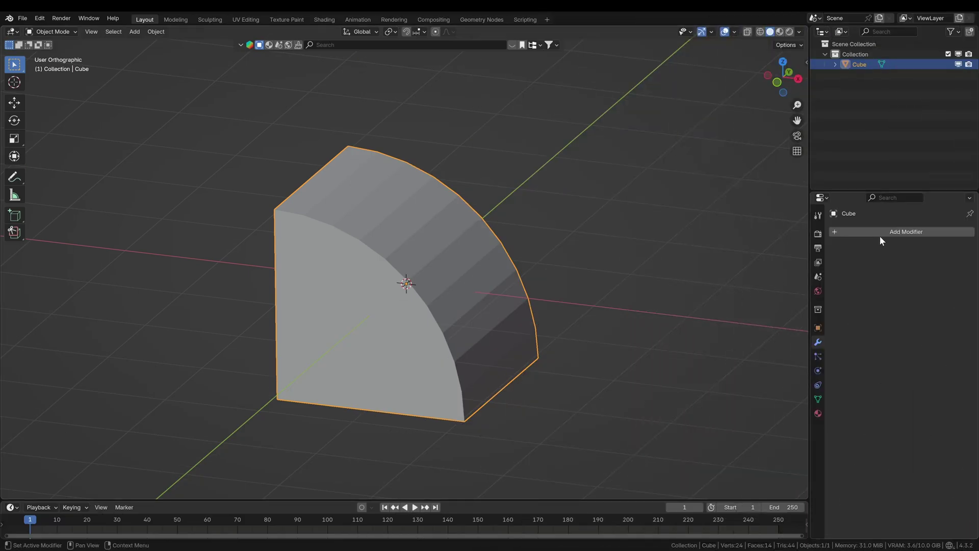
# - Add an Edge Split modifier to the block, apply it, and enter Edit Mode
pyautogui.click(881, 232)
pyautogui.moveTo(837, 270)
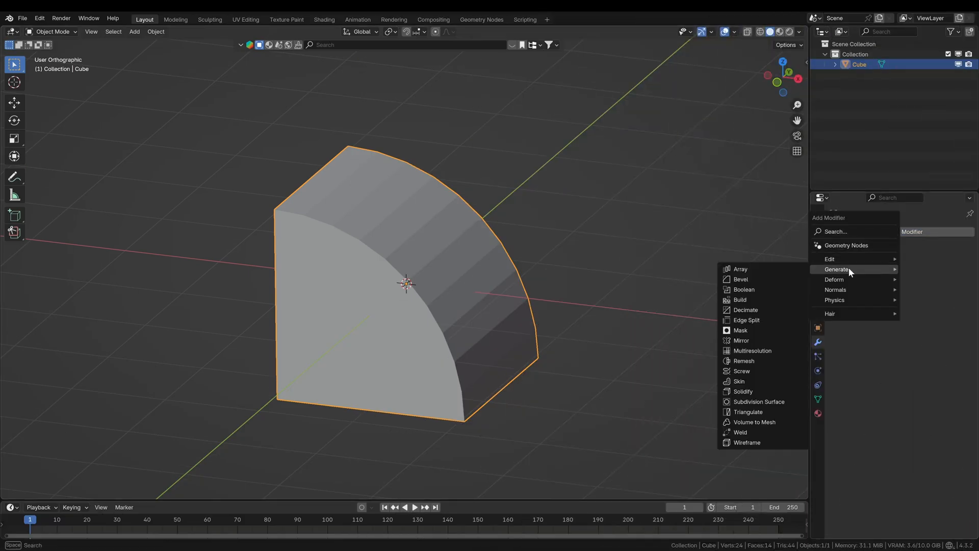
pyautogui.click(755, 321)
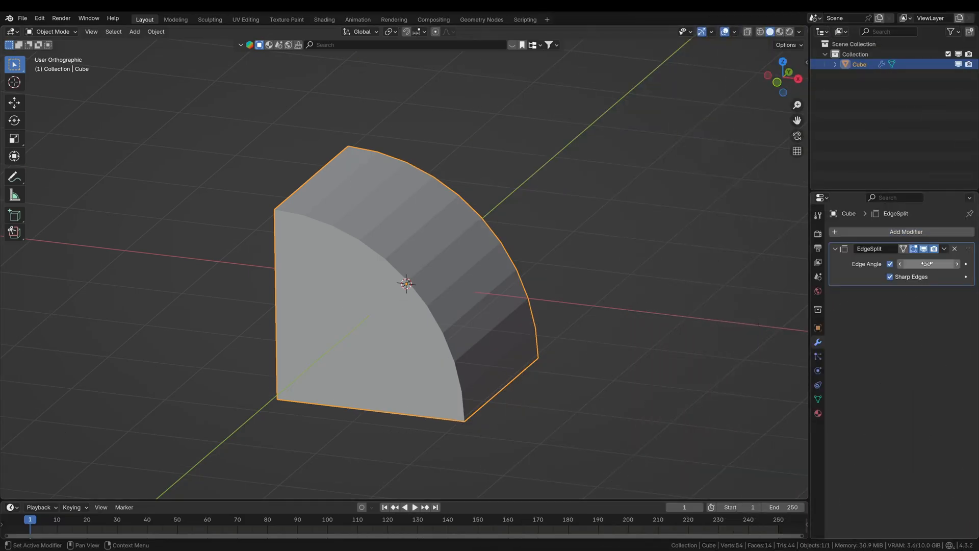
pyautogui.click(944, 248)
pyautogui.click(921, 259)
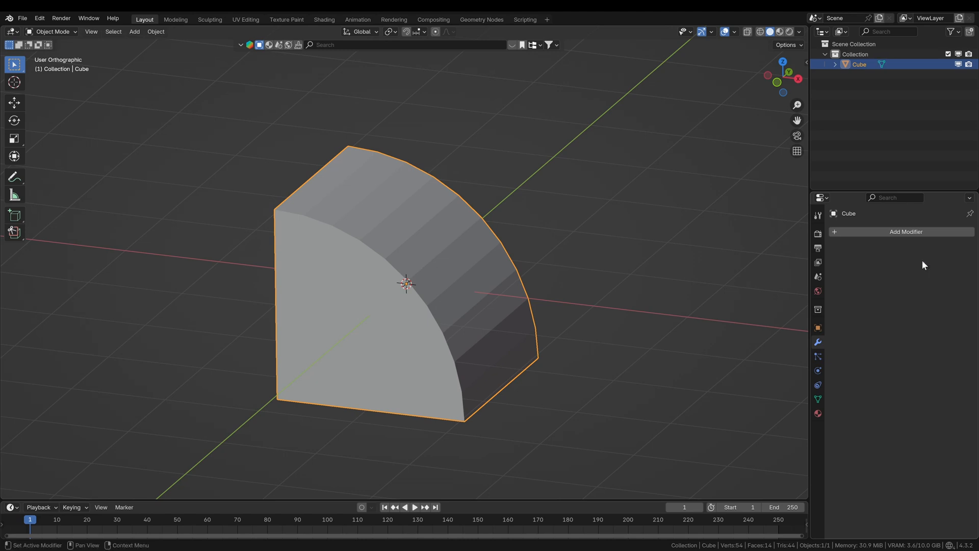
pyautogui.moveTo(469, 287); pyautogui.dragTo(405, 235, button='middle')
pyautogui.press('Tab')
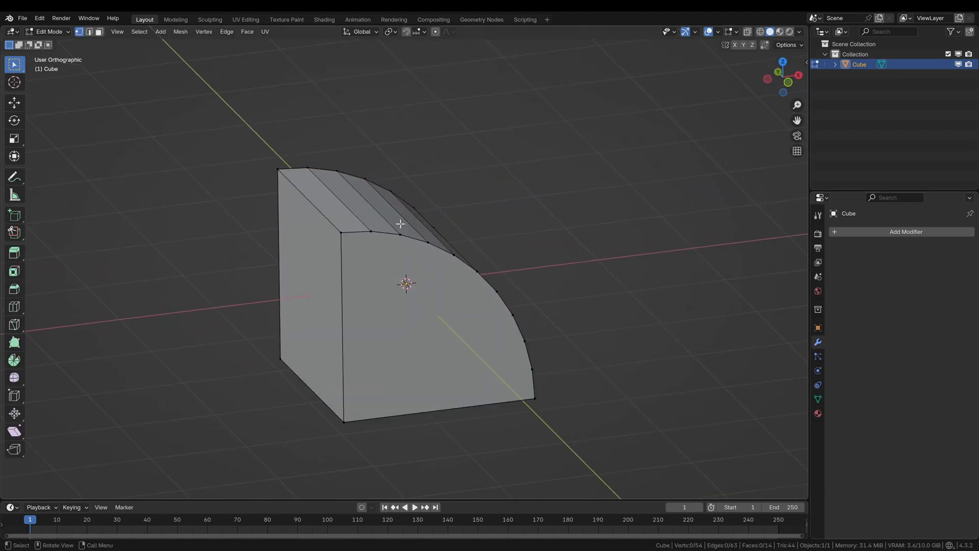
# - Select the curved top, front curved and left faces and pull each away from the block
pyautogui.click(380, 211)
pyautogui.press('l')
pyautogui.press('g')
pyautogui.click(453, 162)
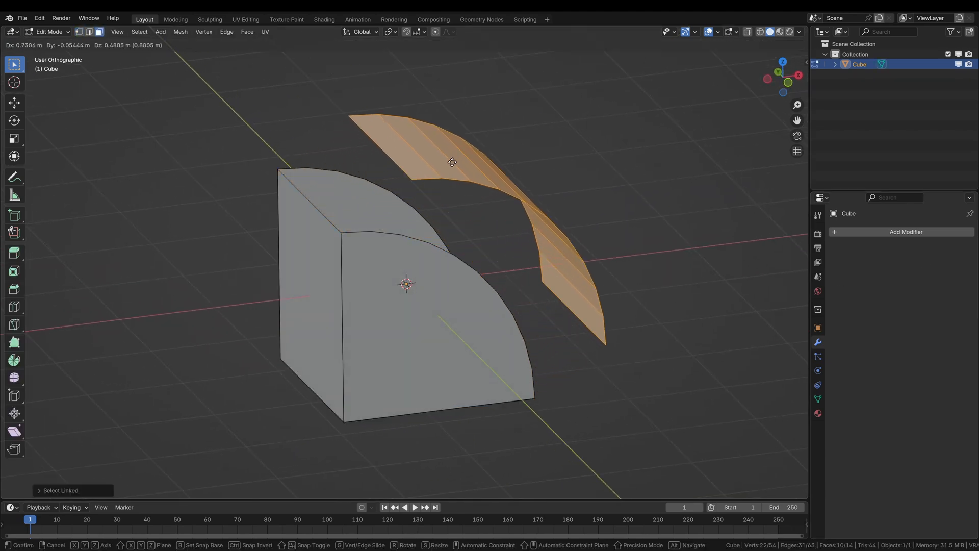
pyautogui.click(367, 269)
pyautogui.moveTo(368, 269); pyautogui.dragTo(360, 294, button='middle')
pyautogui.press('g')
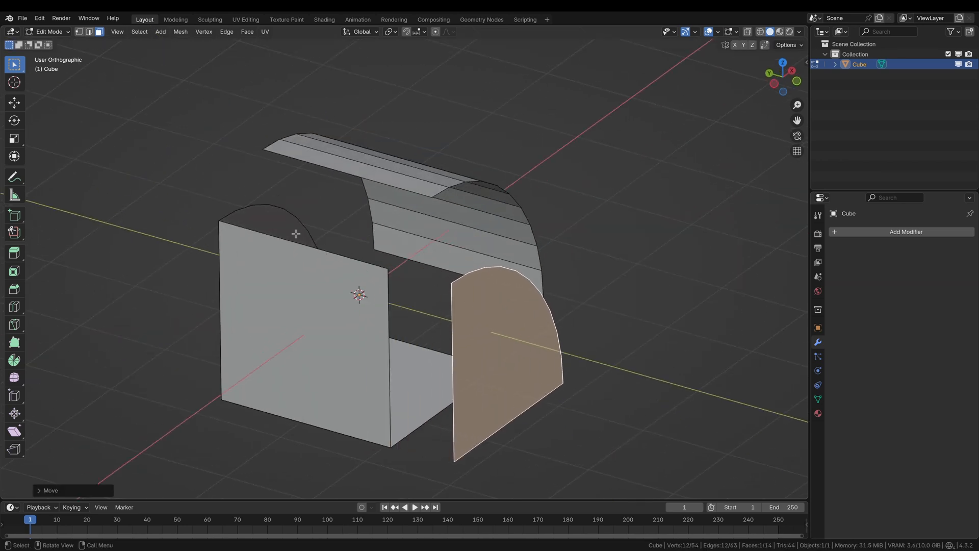
pyautogui.click(505, 322)
pyautogui.click(253, 222)
pyautogui.moveTo(252, 222); pyautogui.dragTo(248, 221)
pyautogui.click(337, 398)
# - Pull the bottom, front, top and narrow strip faces apart to show the block fully exploded
pyautogui.press('g')
pyautogui.click(397, 406)
pyautogui.click(305, 329)
pyautogui.press('g')
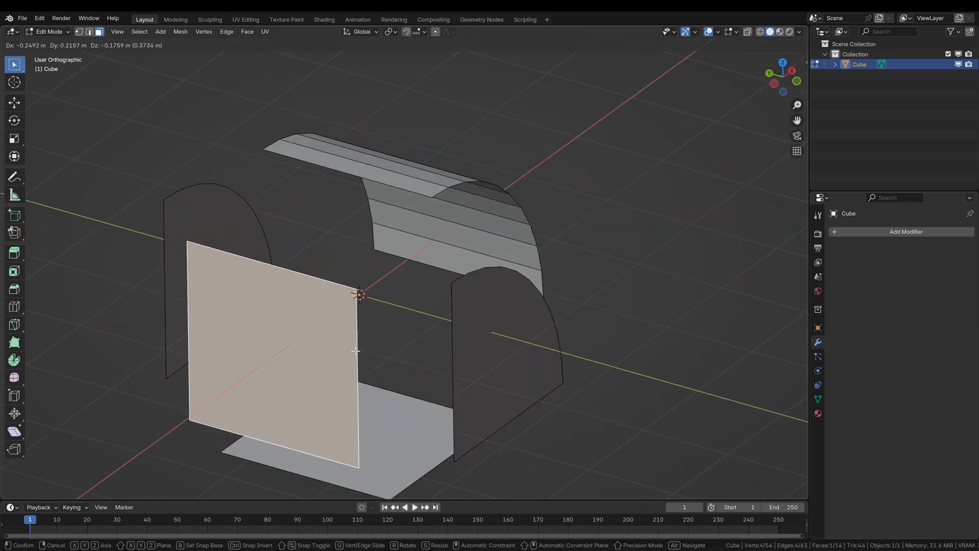
pyautogui.moveTo(359, 321)
pyautogui.mouseDown(button='middle')
pyautogui.moveTo(411, 311)
pyautogui.moveTo(383, 291)
pyautogui.mouseUp(button='middle')
pyautogui.click(361, 229)
pyautogui.press('g')
pyautogui.click(448, 267)
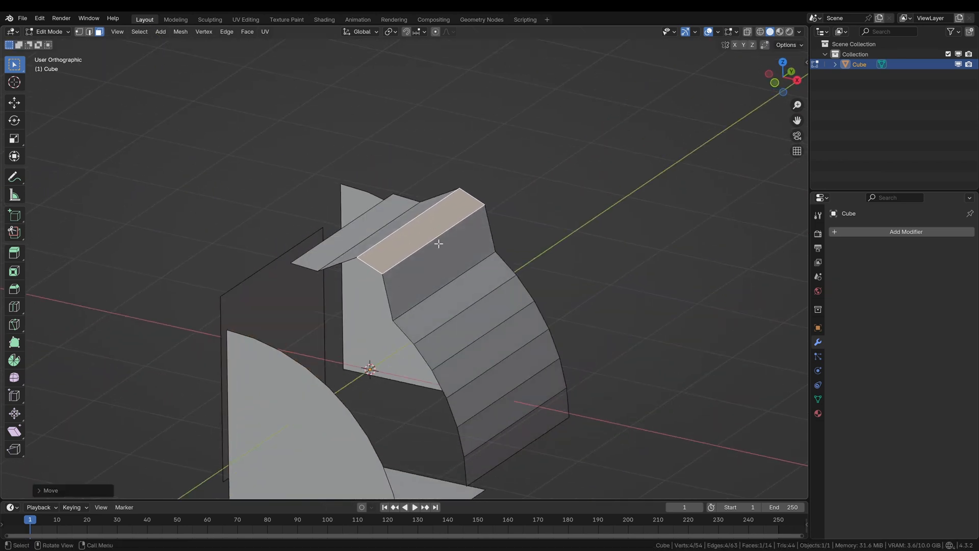
pyautogui.click(503, 316)
pyautogui.press('g')
pyautogui.click(528, 387)
pyautogui.moveTo(459, 321)
pyautogui.mouseDown(button='middle')
pyautogui.moveTo(383, 372)
pyautogui.moveTo(426, 286)
pyautogui.moveTo(302, 242)
pyautogui.moveTo(283, 268)
pyautogui.moveTo(394, 262)
pyautogui.mouseUp(button='middle')
# - Place Geometry Nodes at the top of the S tier and Mask in the C tier beside Edge Split
pyautogui.press('Tab')
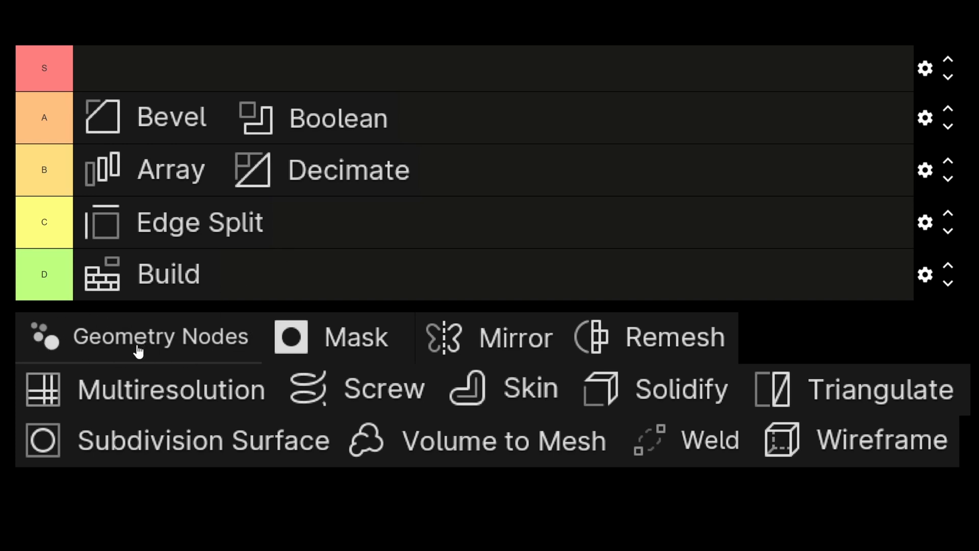
pyautogui.moveTo(147, 348); pyautogui.dragTo(208, 77)
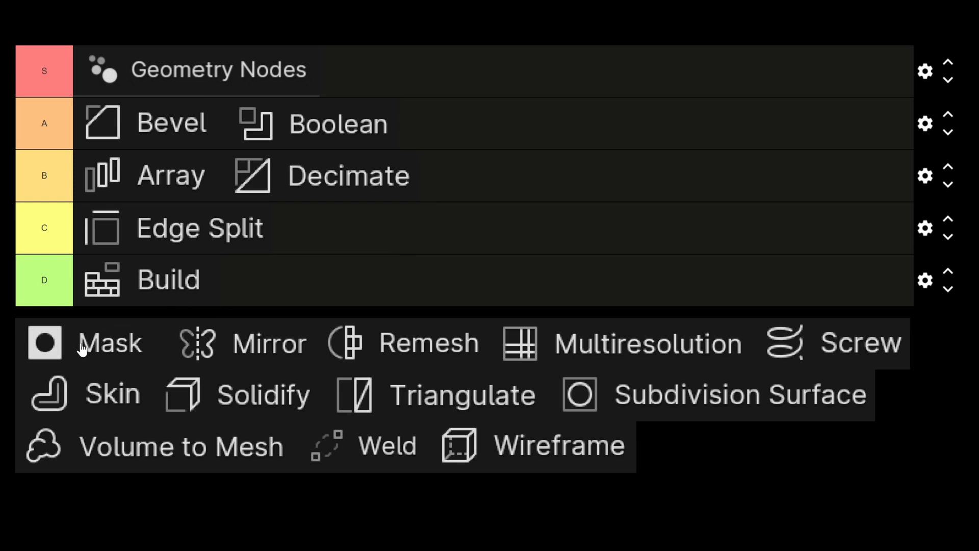
pyautogui.moveTo(83, 348); pyautogui.dragTo(340, 237)
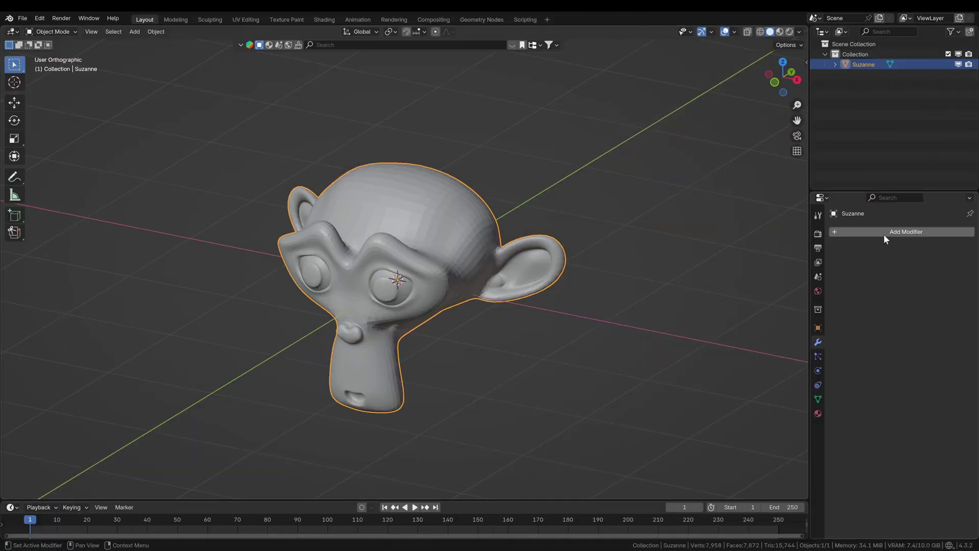
# - Add a Mask modifier to Suzanne and switch to vertex selection with everything deselected
pyautogui.click(884, 234)
pyautogui.click(762, 293)
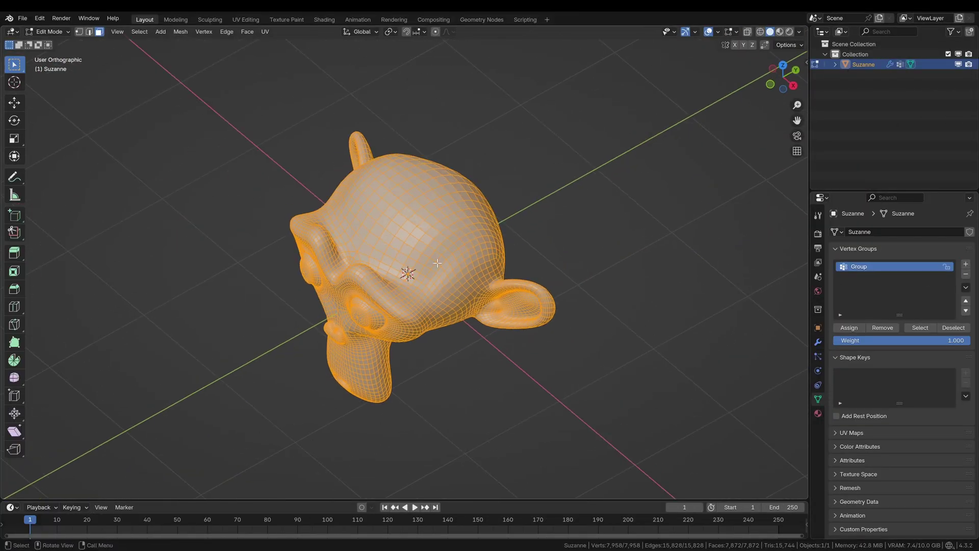
pyautogui.hotkey('alt', 'a')
pyautogui.press('1')
# - Select vertex patches on the head and ear and assign them to a vertex group
pyautogui.click(410, 205)
pyautogui.click(440, 283)
pyautogui.moveTo(428, 230)
pyautogui.mouseDown(button='middle')
pyautogui.moveTo(459, 291)
pyautogui.moveTo(536, 292)
pyautogui.mouseUp(button='middle')
pyautogui.click(596, 294)
pyautogui.moveTo(596, 294); pyautogui.dragTo(405, 268, button='middle')
pyautogui.click(406, 302)
pyautogui.moveTo(429, 306); pyautogui.dragTo(543, 310, button='middle')
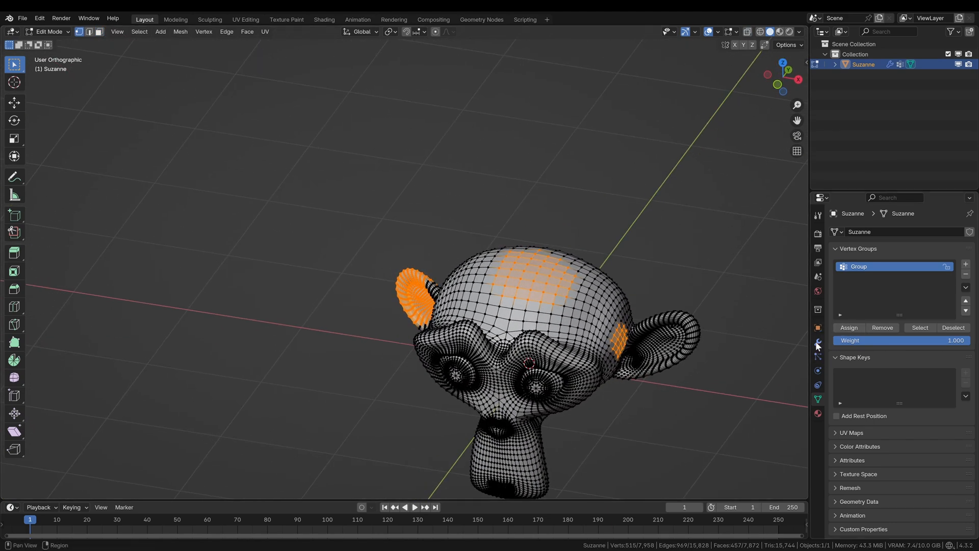
pyautogui.click(842, 326)
pyautogui.press('Tab')
# - Point the mask at the vertex group, invert it, enable Smooth and raise the threshold
pyautogui.click(817, 327)
pyautogui.write('Group')
pyautogui.click(956, 276)
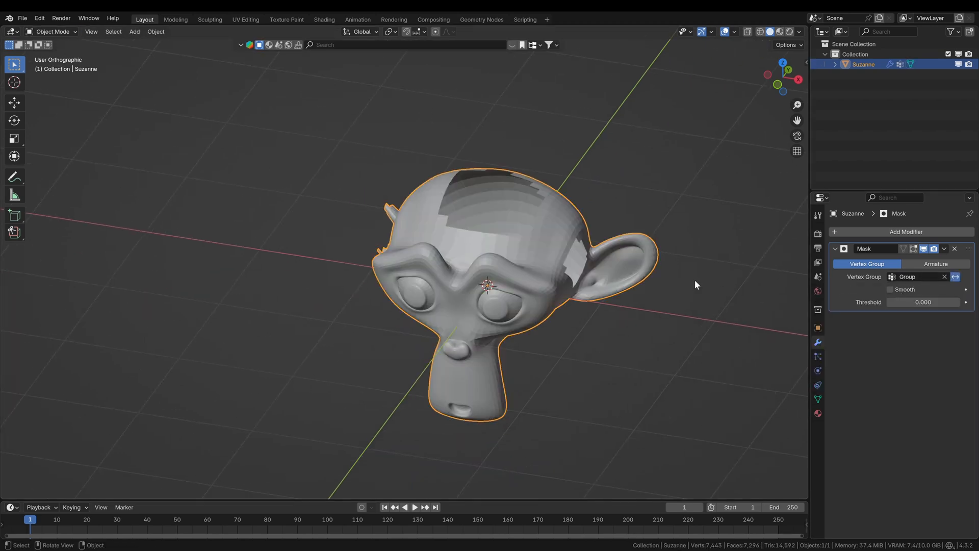
pyautogui.moveTo(541, 283); pyautogui.dragTo(459, 291, button='middle')
pyautogui.click(889, 290)
pyautogui.moveTo(895, 302); pyautogui.dragTo(904, 302)
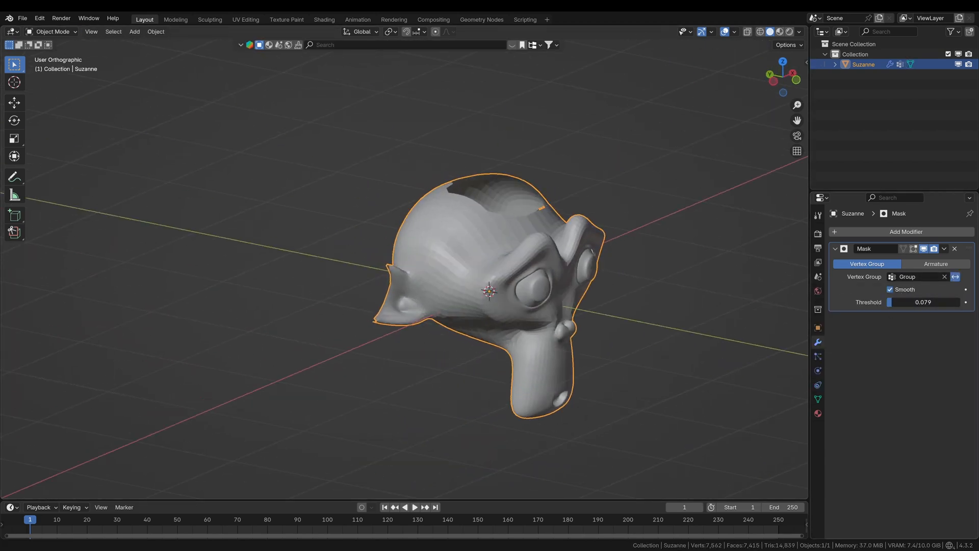
pyautogui.moveTo(427, 297); pyautogui.dragTo(520, 207, button='middle')
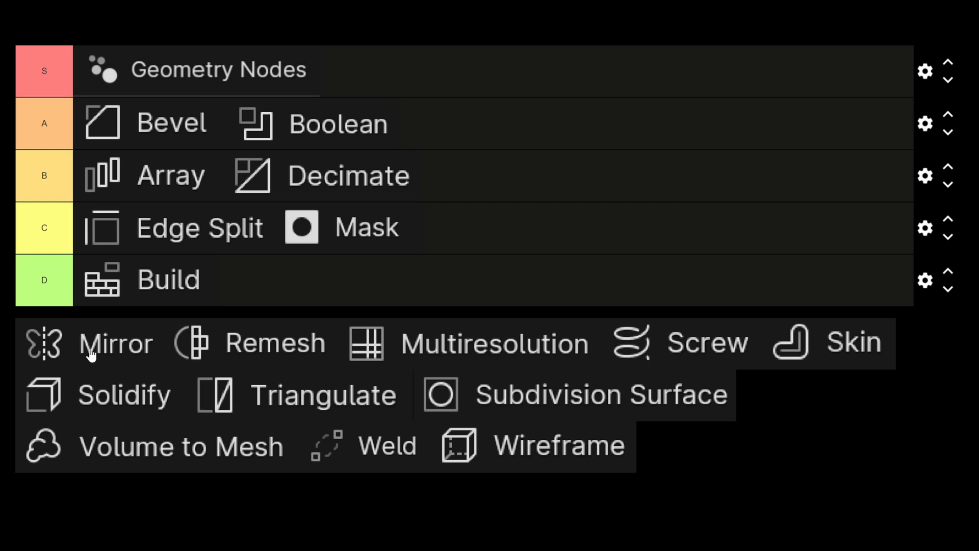
# - Place Mirror into tier A beside Bevel and Boolean
pyautogui.moveTo(90, 348)
pyautogui.mouseDown()
pyautogui.moveTo(325, 129)
pyautogui.moveTo(478, 129)
pyautogui.mouseUp()
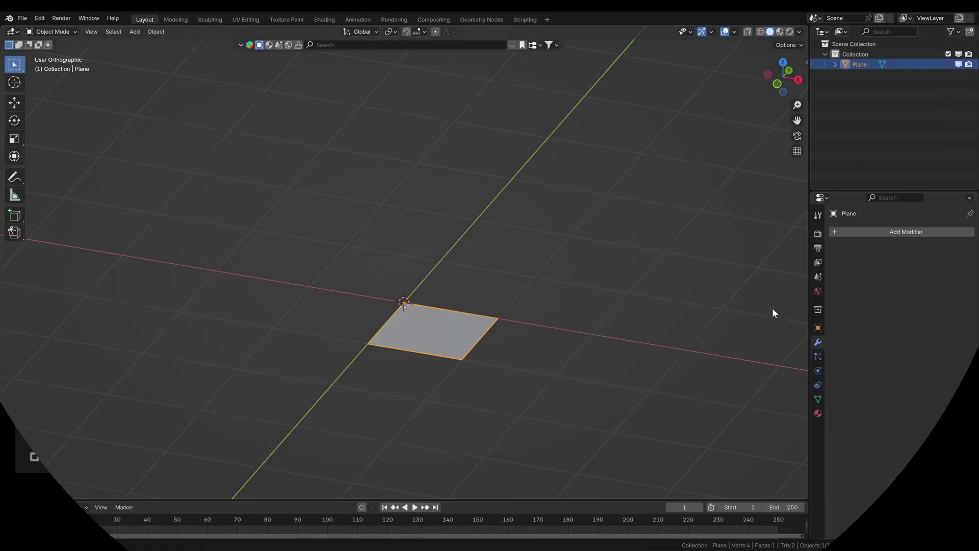
# - Add a Mirror modifier on X, Y and Z axes and move the plane's face off the origin
pyautogui.click(902, 197)
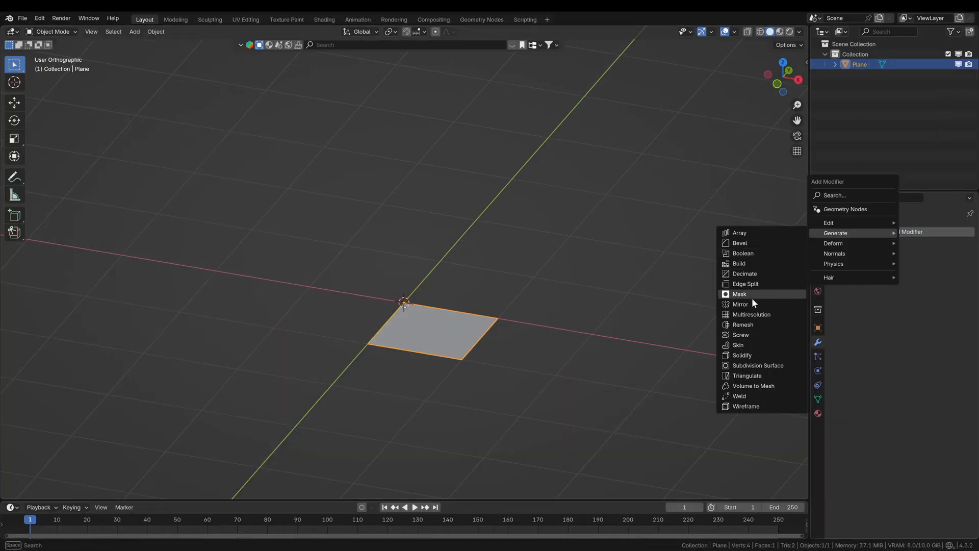
pyautogui.click(752, 304)
pyautogui.click(923, 264)
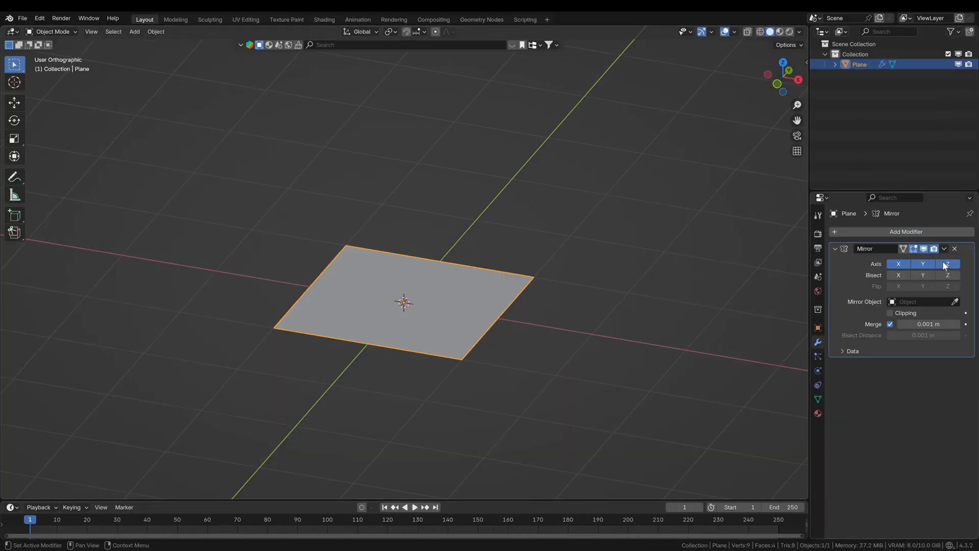
pyautogui.press('Tab')
pyautogui.press('g')
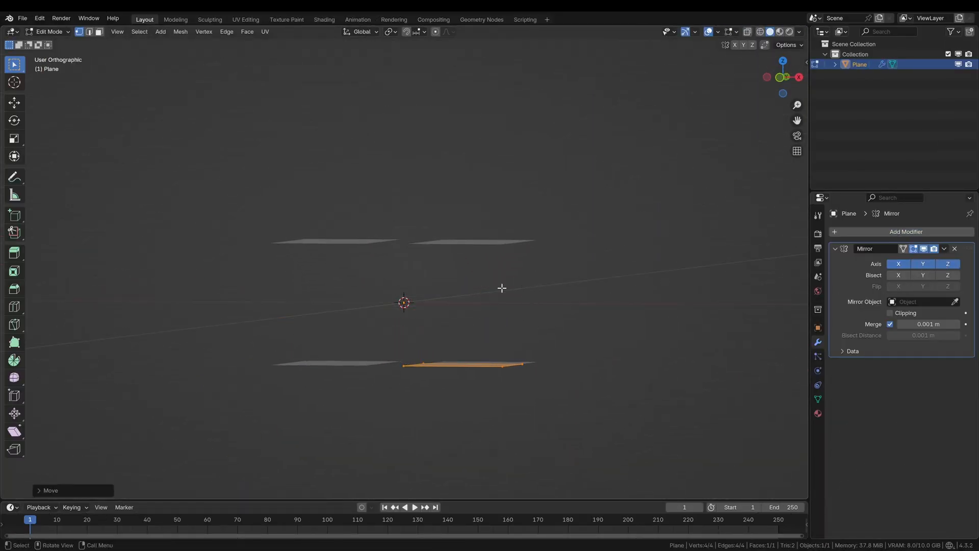
pyautogui.moveTo(398, 306); pyautogui.dragTo(474, 260, button='middle')
pyautogui.click(549, 332)
# - Extrude the face into a box, inset and extrude its top, and scale the top wider into a stepped block
pyautogui.press('KP_1')
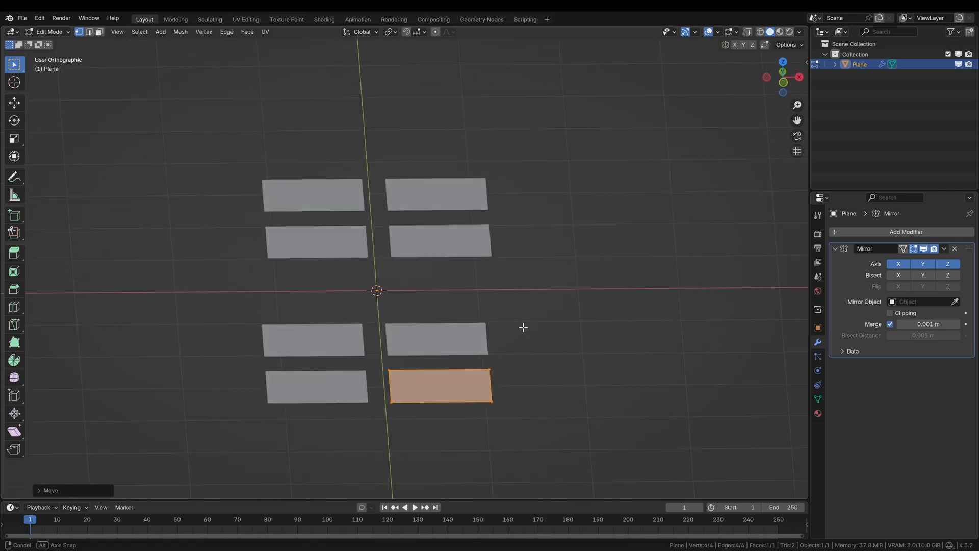
pyautogui.press('e')
pyautogui.click(580, 291)
pyautogui.press('i')
pyautogui.click(562, 297)
pyautogui.moveTo(563, 297); pyautogui.dragTo(570, 284, button='middle')
pyautogui.press('e')
pyautogui.click(572, 272)
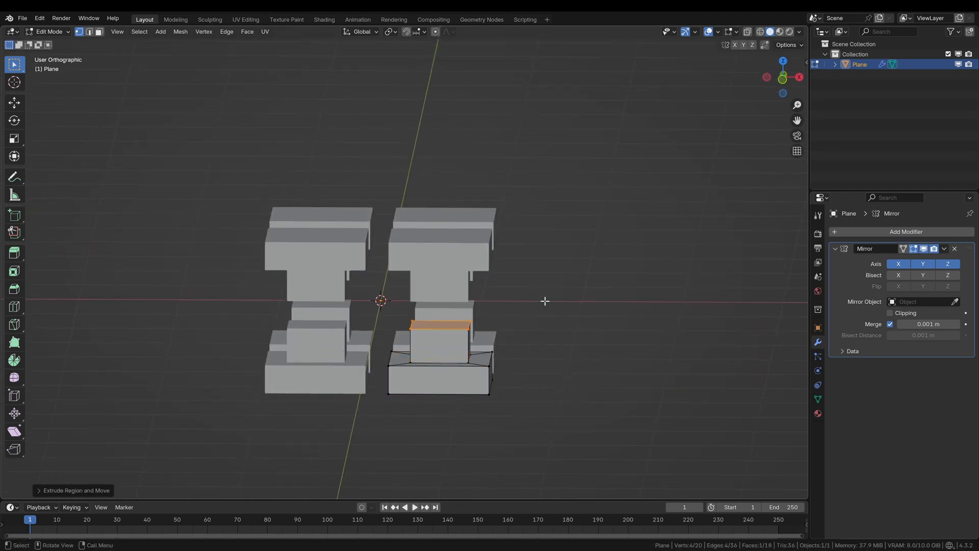
pyautogui.press('s')
pyautogui.click(582, 299)
pyautogui.press('e')
pyautogui.press('Tab')
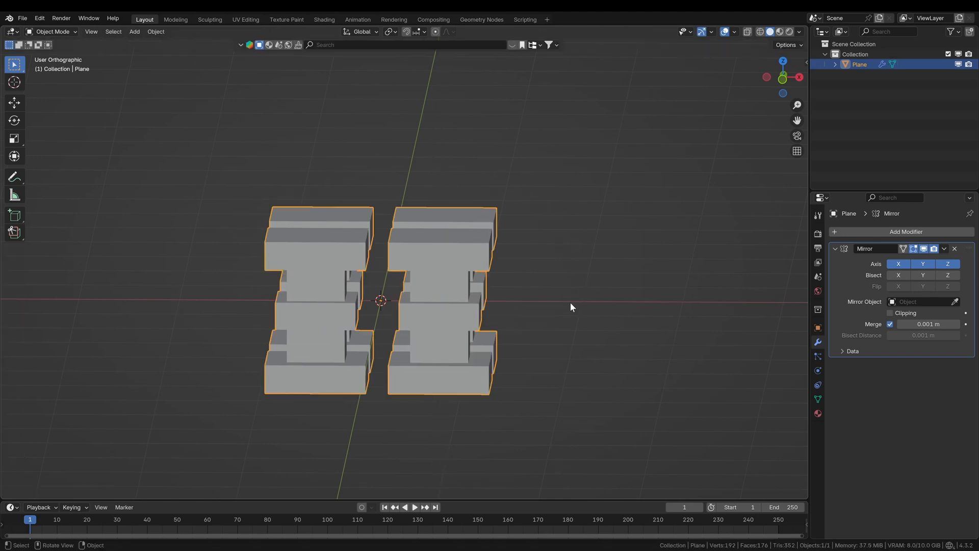
pyautogui.moveTo(567, 303)
pyautogui.mouseDown(button='middle')
pyautogui.moveTo(462, 334)
pyautogui.moveTo(451, 316)
pyautogui.mouseUp(button='middle')
# - Inset a side face, narrow it along X and extrude it outward from the block
pyautogui.press('Tab')
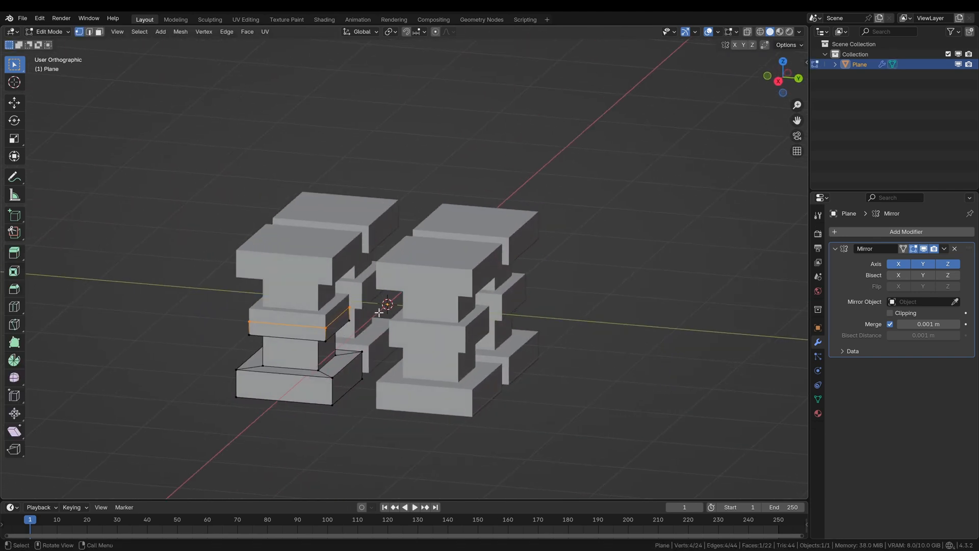
pyautogui.scroll(3, 383, 306)
pyautogui.scroll(2, 328, 323)
pyautogui.scroll(1, 327, 323)
pyautogui.click(328, 322)
pyautogui.press('i')
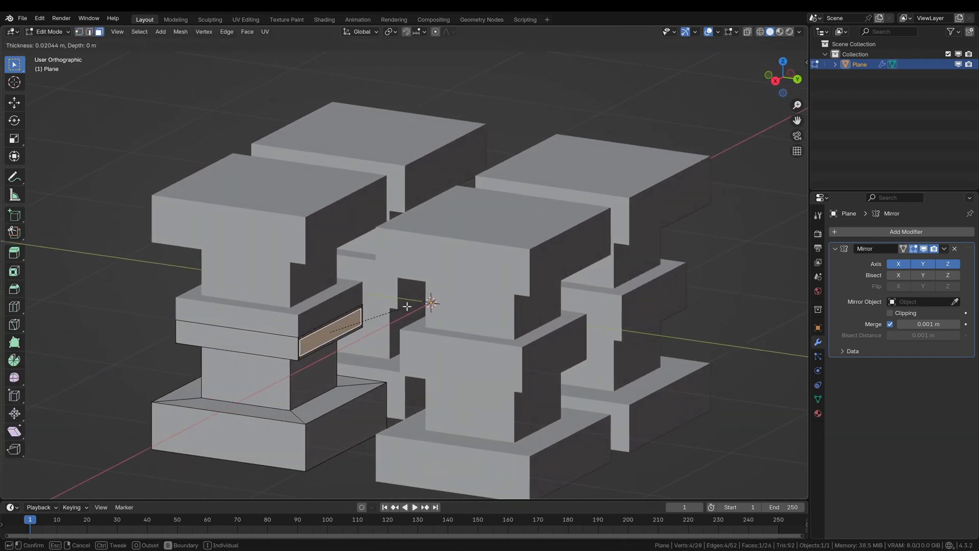
pyautogui.click(337, 329)
pyautogui.press('s')
pyautogui.press('x')
pyautogui.click(368, 322)
pyautogui.press('e')
pyautogui.moveTo(428, 306)
pyautogui.mouseDown(button='middle')
pyautogui.moveTo(344, 329)
pyautogui.moveTo(387, 344)
pyautogui.mouseUp(button='middle')
pyautogui.click(428, 326)
# - Inset another side face, scale it along Y, extrude and flare it, then view the finished symmetric model
pyautogui.click(394, 348)
pyautogui.press('i')
pyautogui.click(405, 348)
pyautogui.press('s')
pyautogui.press('y')
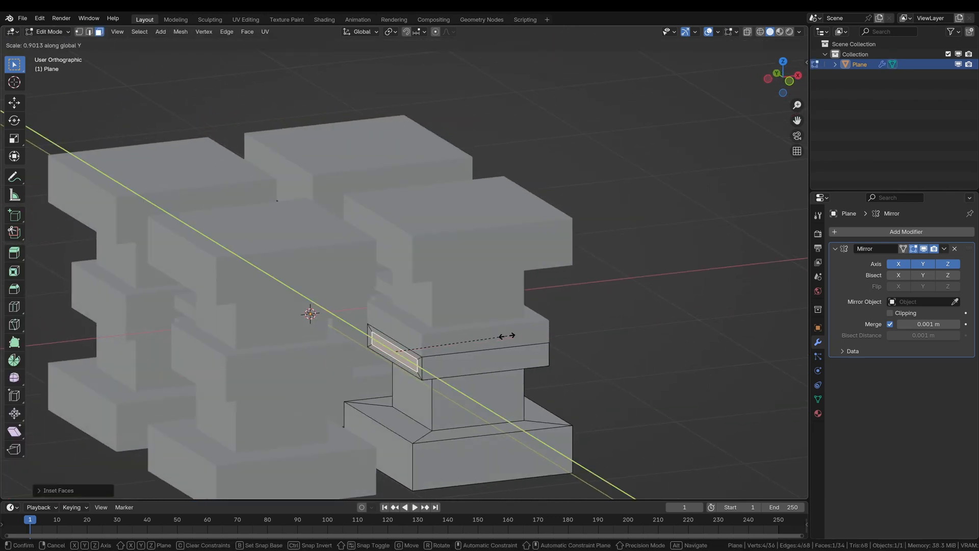
pyautogui.click(454, 337)
pyautogui.press('e')
pyautogui.click(439, 337)
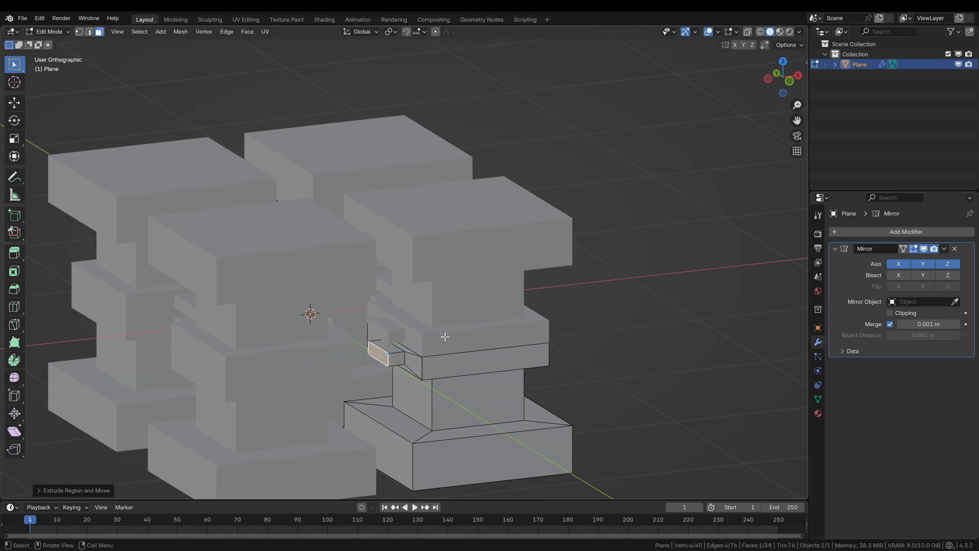
pyautogui.press('s')
pyautogui.press('y')
pyautogui.click(429, 337)
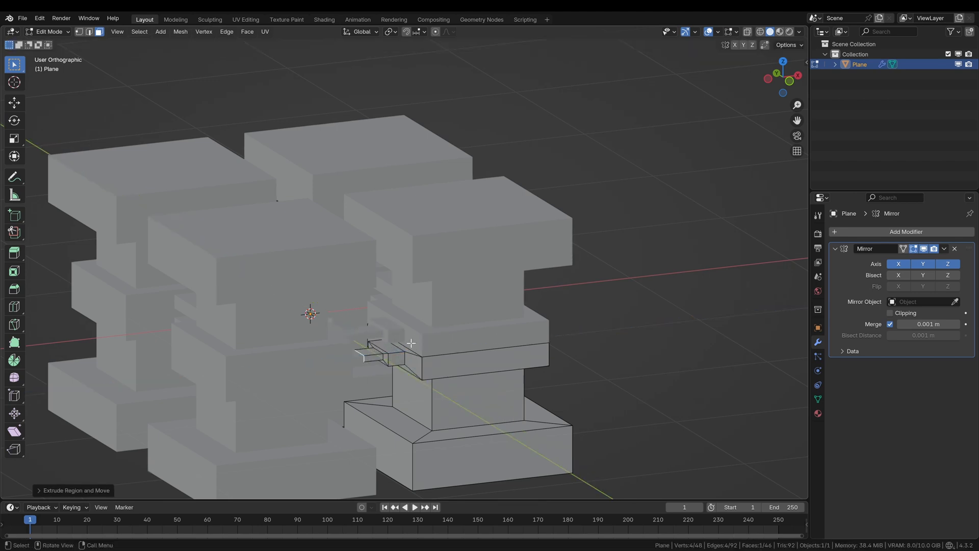
pyautogui.press('Tab')
pyautogui.scroll(-3, 410, 343)
pyautogui.moveTo(466, 332)
pyautogui.mouseDown(button='middle')
pyautogui.moveTo(339, 339)
pyautogui.moveTo(586, 341)
pyautogui.mouseUp(button='middle')
pyautogui.click(357, 331)
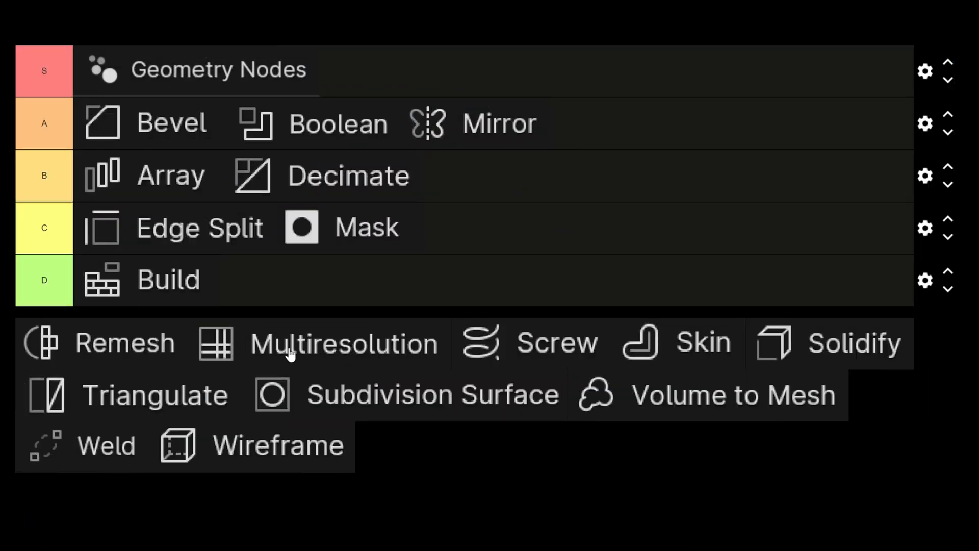
# - Place Multiresolution into tier B beside Array and Decimate
pyautogui.moveTo(289, 352)
pyautogui.mouseDown()
pyautogui.moveTo(330, 290)
pyautogui.moveTo(577, 182)
pyautogui.mouseUp()
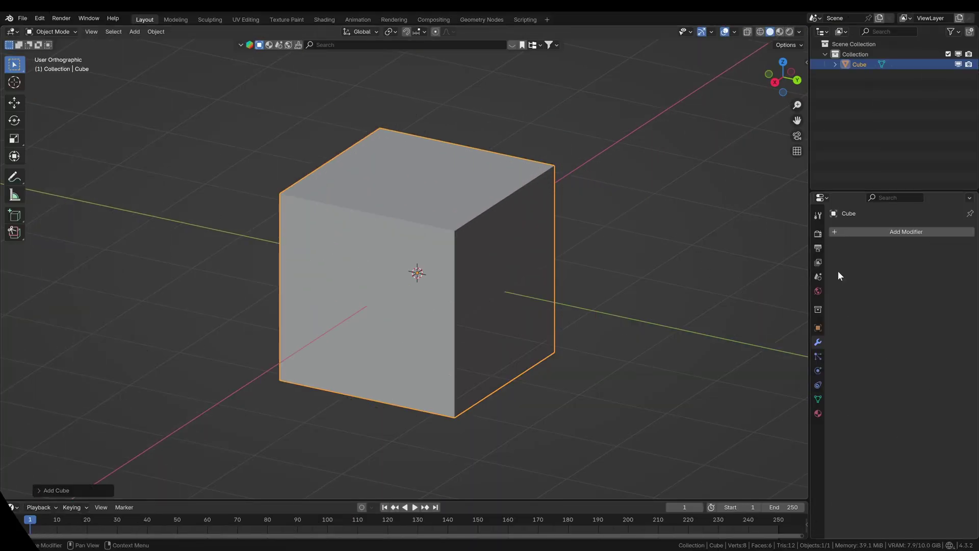
# - Add a Multiresolution modifier to the cube and show the wireframe overlay
pyautogui.click(838, 198)
pyautogui.moveTo(811, 231)
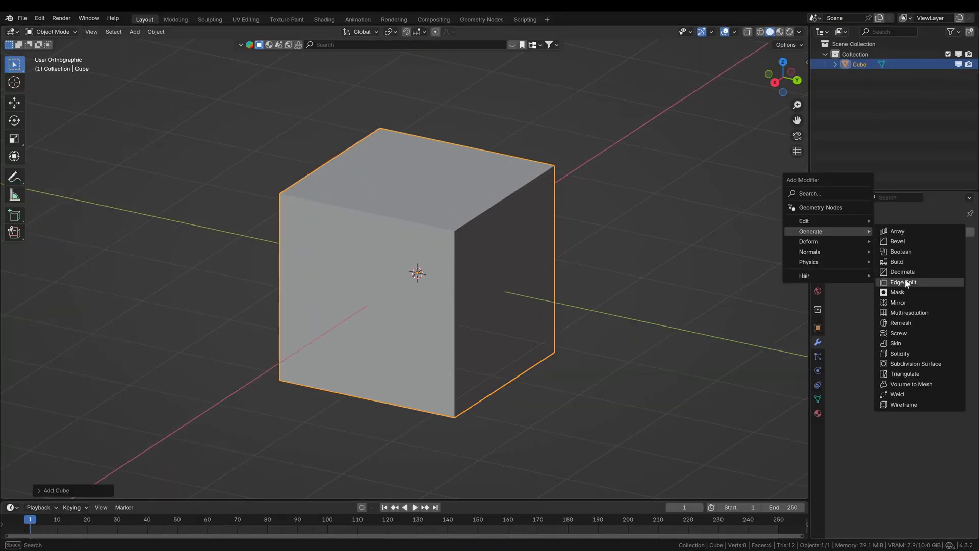
pyautogui.click(906, 312)
pyautogui.click(734, 32)
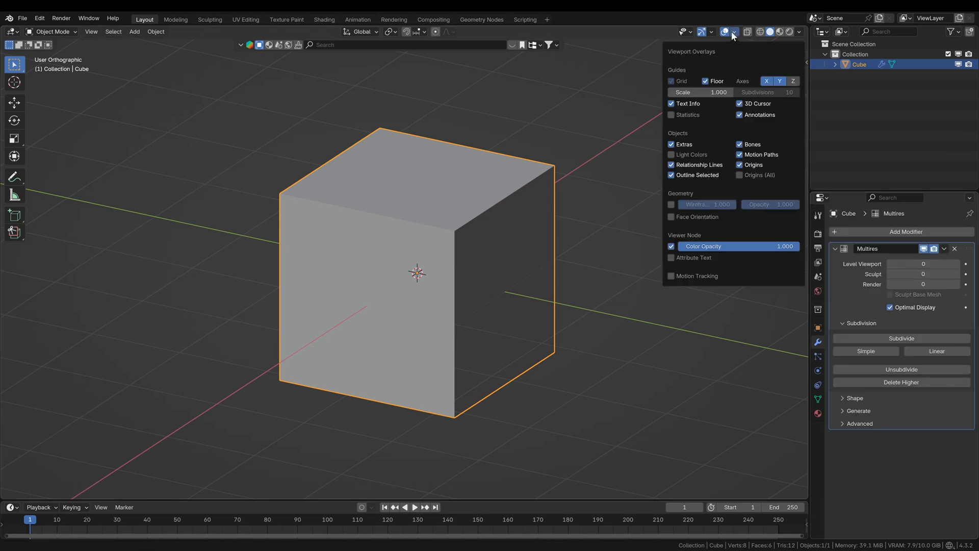
pyautogui.click(671, 204)
pyautogui.moveTo(519, 240); pyautogui.dragTo(535, 253, button='middle')
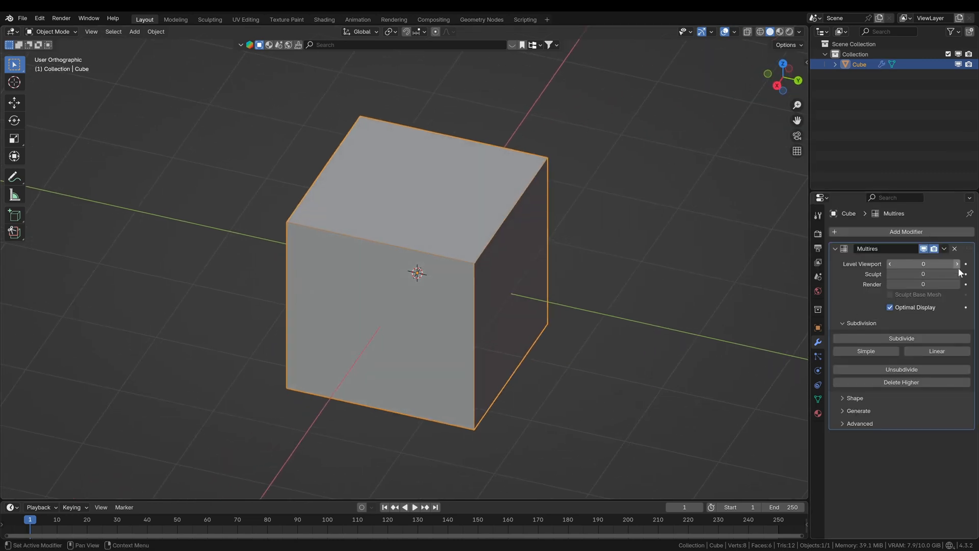
# - Subdivide the cube three times into a dense sphere and apply the modifier
pyautogui.click(928, 335)
pyautogui.click(928, 335)
pyautogui.moveTo(436, 287); pyautogui.dragTo(529, 264, button='middle')
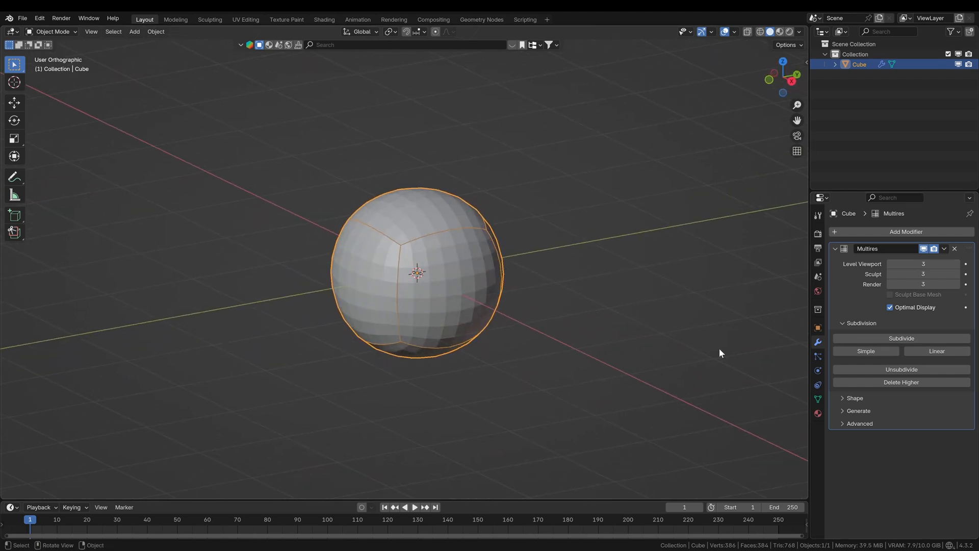
pyautogui.click(866, 351)
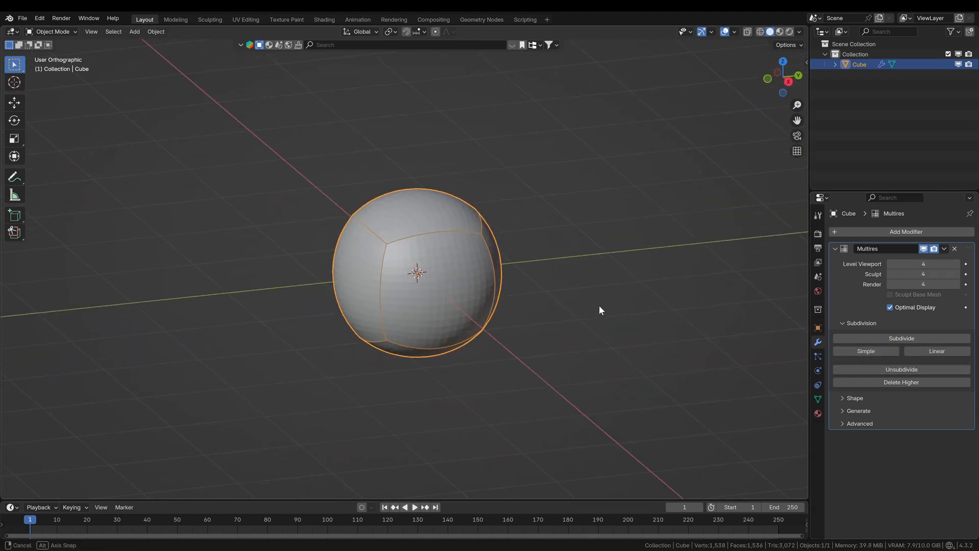
pyautogui.press('KP_1')
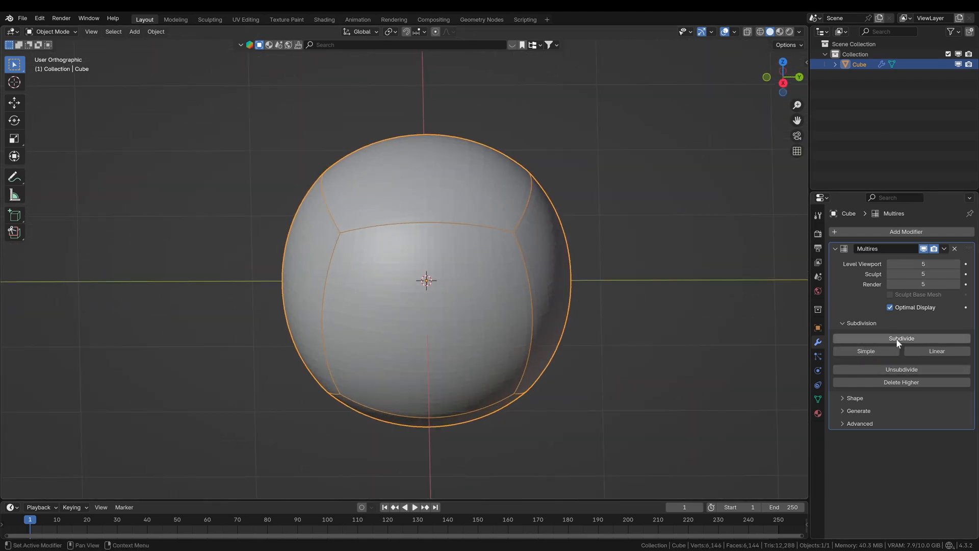
pyautogui.click(943, 249)
pyautogui.click(933, 261)
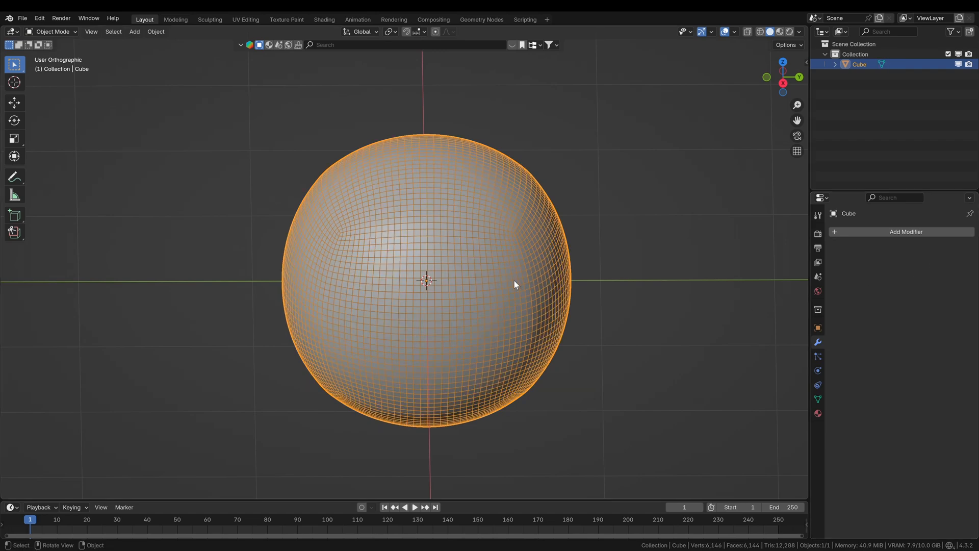
# - With proportional editing, pull the top of the sphere up and bulge out both sides
pyautogui.moveTo(547, 286); pyautogui.dragTo(480, 263, button='middle')
pyautogui.click(416, 270)
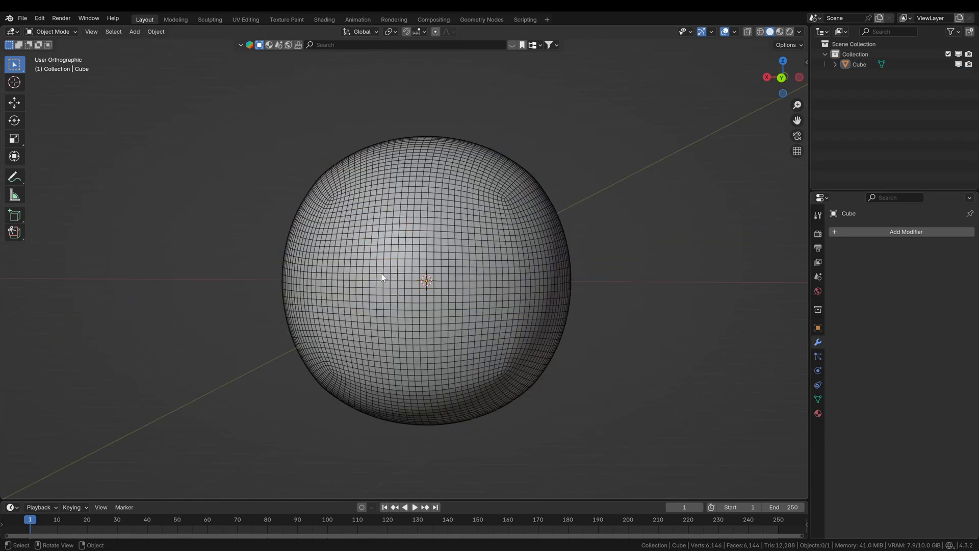
pyautogui.moveTo(378, 273)
pyautogui.mouseDown(button='middle')
pyautogui.moveTo(426, 287)
pyautogui.moveTo(398, 263)
pyautogui.mouseUp(button='middle')
pyautogui.click(485, 231)
pyautogui.press('Tab')
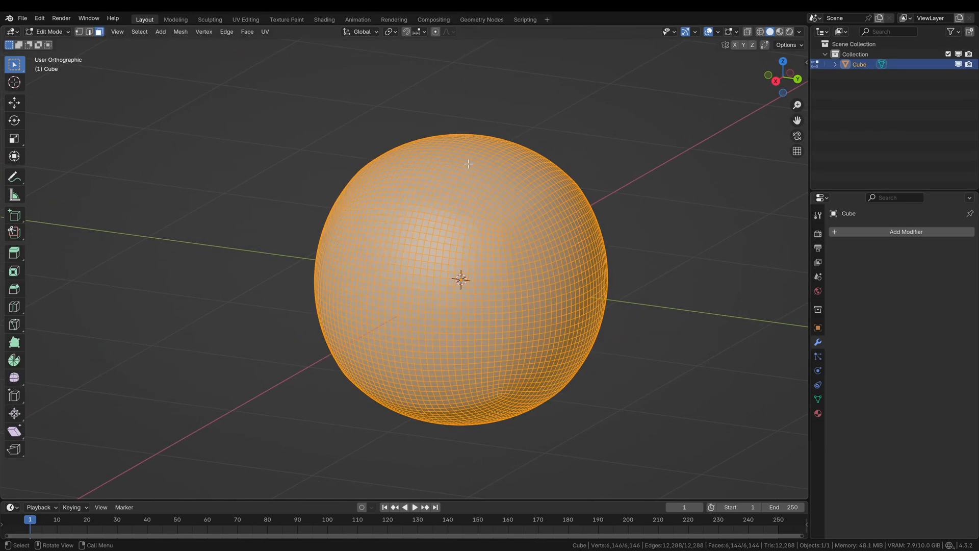
pyautogui.click(468, 164)
pyautogui.click(435, 32)
pyautogui.moveTo(468, 163); pyautogui.dragTo(469, 100)
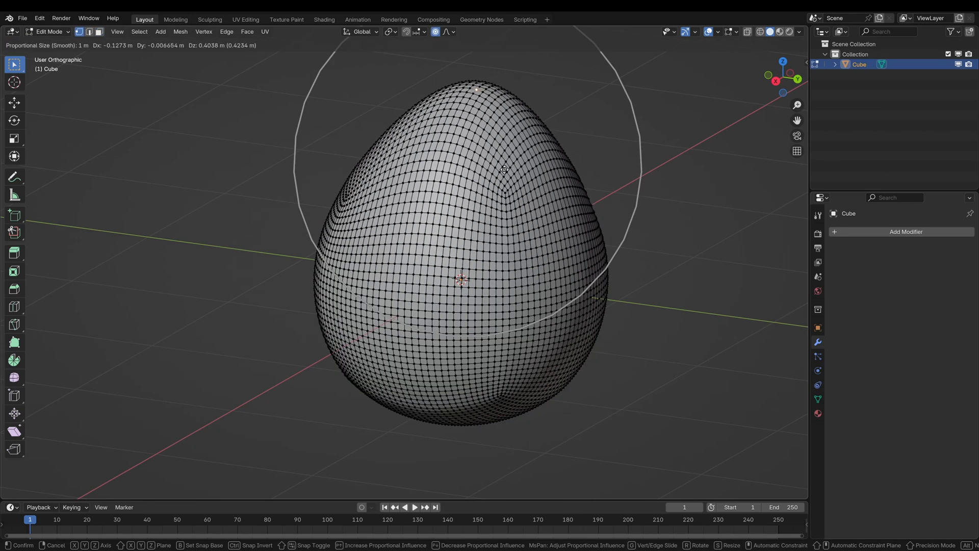
pyautogui.moveTo(598, 302); pyautogui.dragTo(651, 310)
pyautogui.moveTo(387, 287); pyautogui.dragTo(322, 276)
pyautogui.moveTo(459, 283)
pyautogui.mouseDown(button='middle')
pyautogui.moveTo(490, 291)
pyautogui.moveTo(447, 279)
pyautogui.mouseUp(button='middle')
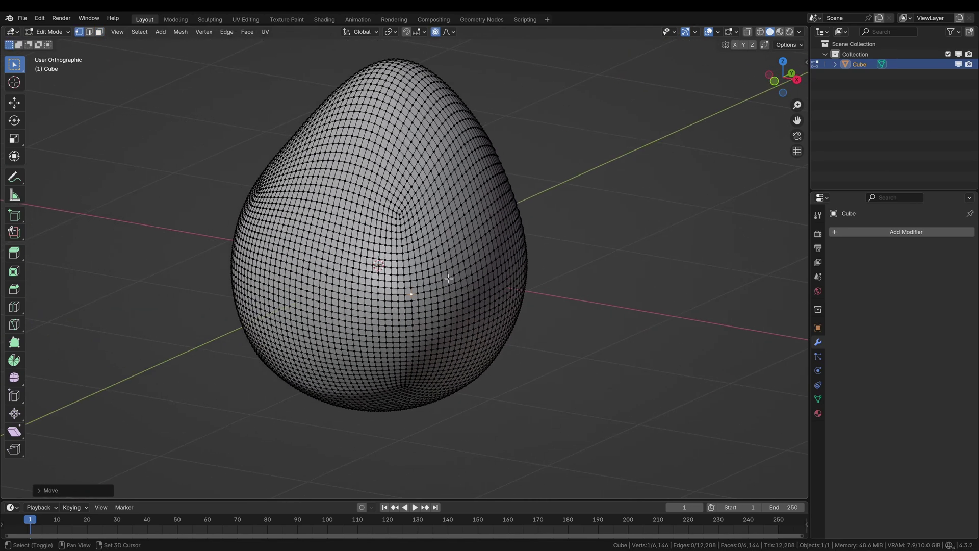
# - Twist the mesh with a proportional rotation around X into an organic blob
pyautogui.press('r')
pyautogui.press('x')
pyautogui.scroll(3, 657, 234)
pyautogui.click(381, 266)
pyautogui.press('Tab')
pyautogui.moveTo(480, 260); pyautogui.dragTo(365, 262, button='middle')
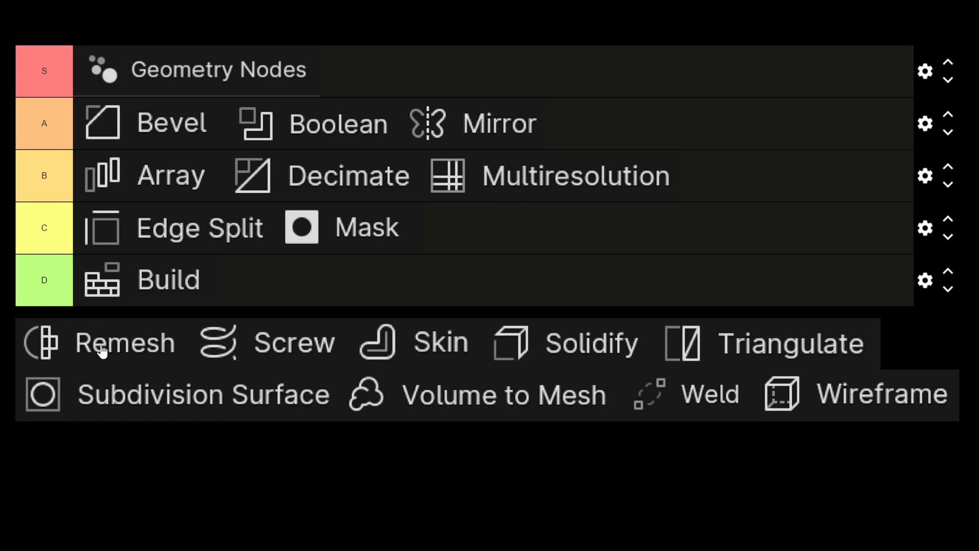
# - Place Remesh into tier A beside Mirror
pyautogui.moveTo(103, 350); pyautogui.dragTo(657, 127)
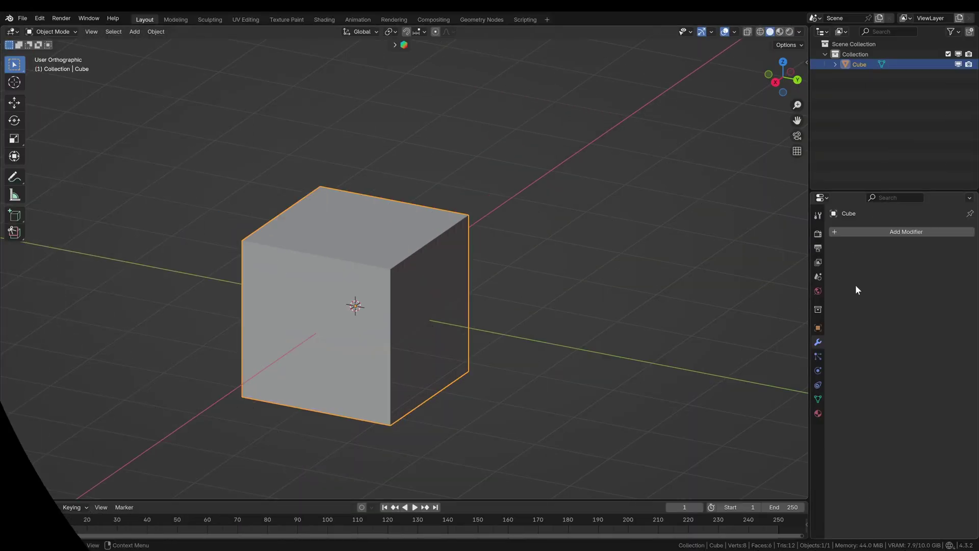
# - Add a Remesh modifier to the cube, then add a UV sphere to its mesh raised above it
pyautogui.click(911, 231)
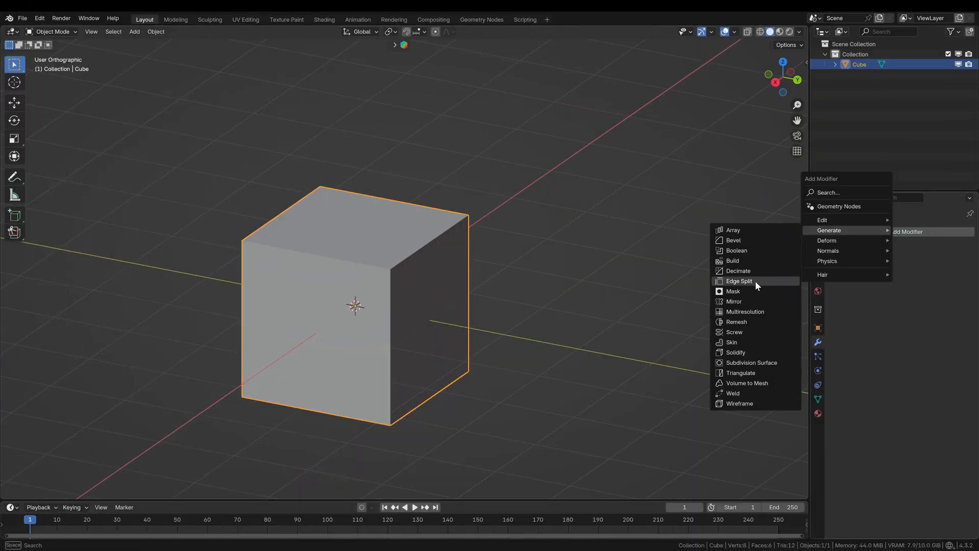
pyautogui.click(740, 321)
pyautogui.press('Tab')
pyautogui.hotkey('shift', 'a')
pyautogui.click(515, 255)
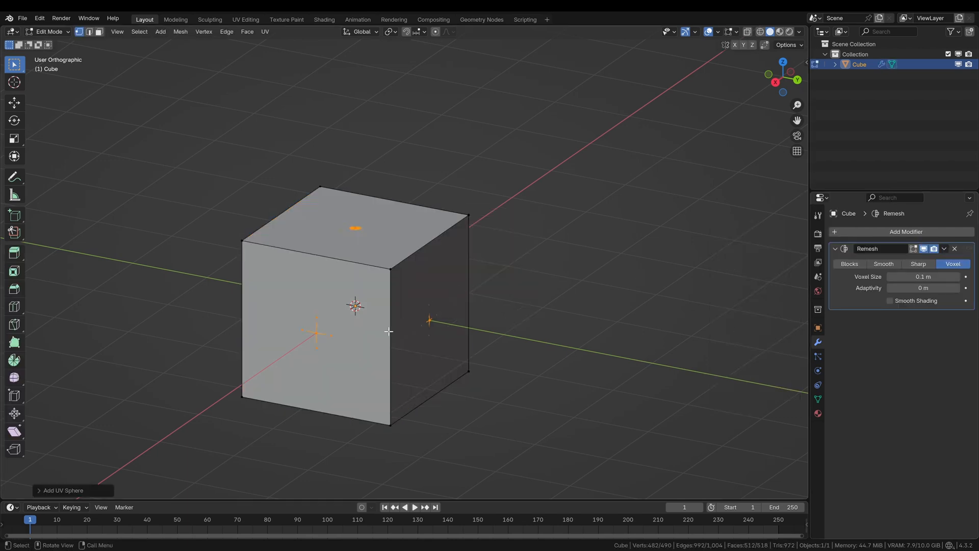
pyautogui.press('g')
pyautogui.click(536, 229)
# - Duplicate the sphere a couple of times around the cube and scale one copy smaller
pyautogui.hotkey('shift', 'd')
pyautogui.click(253, 252)
pyautogui.moveTo(460, 268); pyautogui.dragTo(383, 229, button='middle')
pyautogui.hotkey('shift', 'd')
pyautogui.click(513, 293)
pyautogui.press('s')
pyautogui.click(558, 276)
pyautogui.moveTo(504, 275); pyautogui.dragTo(459, 306, button='middle')
# - Move the small sphere down and duplicate it into several more small spheres on the cube
pyautogui.press('g')
pyautogui.click(521, 394)
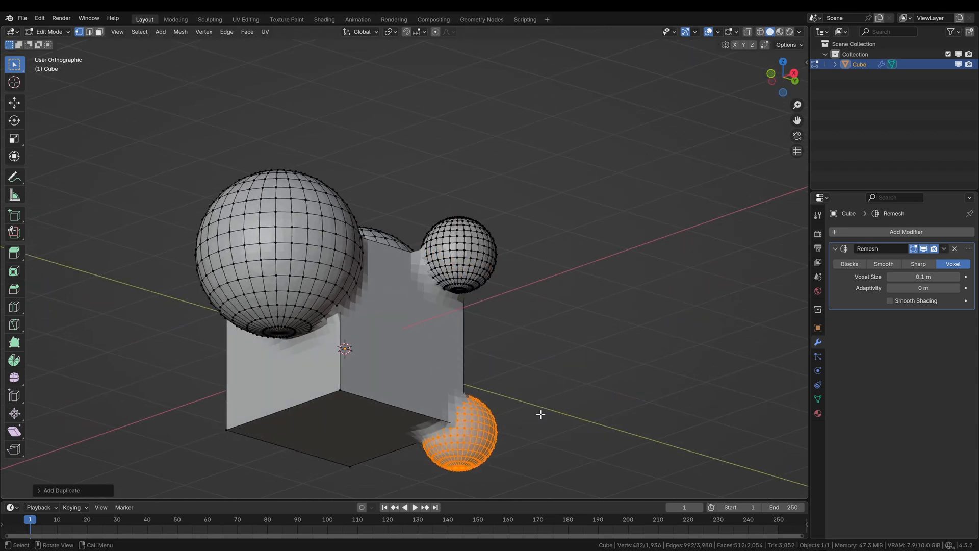
pyautogui.moveTo(521, 396); pyautogui.dragTo(474, 337, button='middle')
pyautogui.hotkey('shift', 'd')
pyautogui.click(428, 429)
pyautogui.moveTo(460, 383)
pyautogui.mouseDown(button='middle')
pyautogui.moveTo(508, 429)
pyautogui.moveTo(414, 382)
pyautogui.moveTo(367, 390)
pyautogui.moveTo(398, 352)
pyautogui.mouseUp(button='middle')
pyautogui.hotkey('shift', 'd')
pyautogui.click(459, 429)
pyautogui.hotkey('shift', 'd')
pyautogui.click(413, 382)
# - Add a cylinder beside the cube, rotate it 90°, resize it and extrude its end face outward
pyautogui.hotkey('shift', 'a')
pyautogui.click(502, 338)
pyautogui.moveTo(502, 352)
pyautogui.mouseDown(button='middle')
pyautogui.moveTo(495, 402)
pyautogui.moveTo(536, 383)
pyautogui.moveTo(597, 321)
pyautogui.mouseUp(button='middle')
pyautogui.press('g')
pyautogui.click(536, 382)
pyautogui.press('r')
pyautogui.click(611, 301)
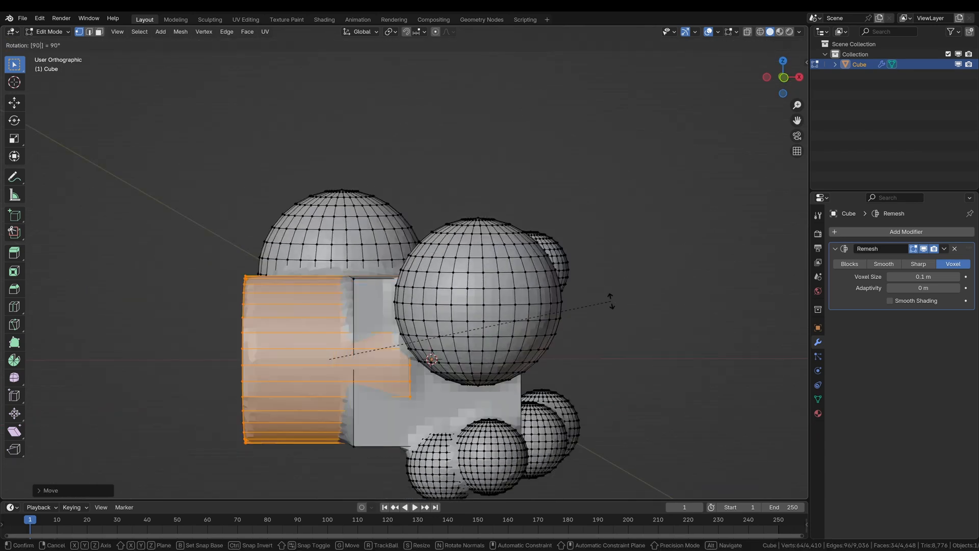
pyautogui.press('s')
pyautogui.click(459, 344)
pyautogui.moveTo(459, 345)
pyautogui.mouseDown(button='middle')
pyautogui.moveTo(430, 358)
pyautogui.moveTo(489, 319)
pyautogui.mouseUp(button='middle')
pyautogui.scroll(3, 490, 318)
pyautogui.press('e')
pyautogui.click(490, 319)
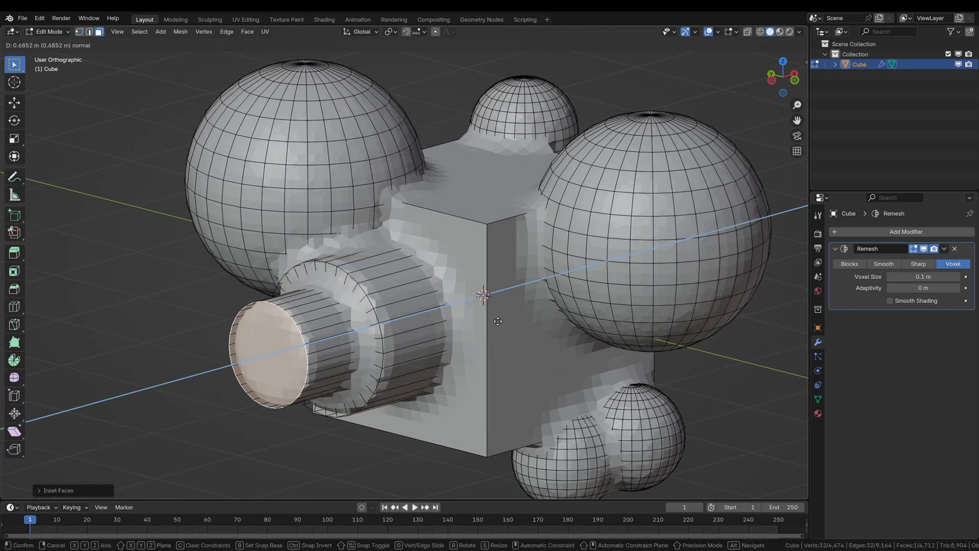
# - Lower the Remesh voxel size for a finer result and apply it, fusing everything into one mesh
pyautogui.press('Tab')
pyautogui.scroll(-3, 535, 306)
pyautogui.moveTo(575, 298); pyautogui.dragTo(496, 308, button='middle')
pyautogui.click(496, 309)
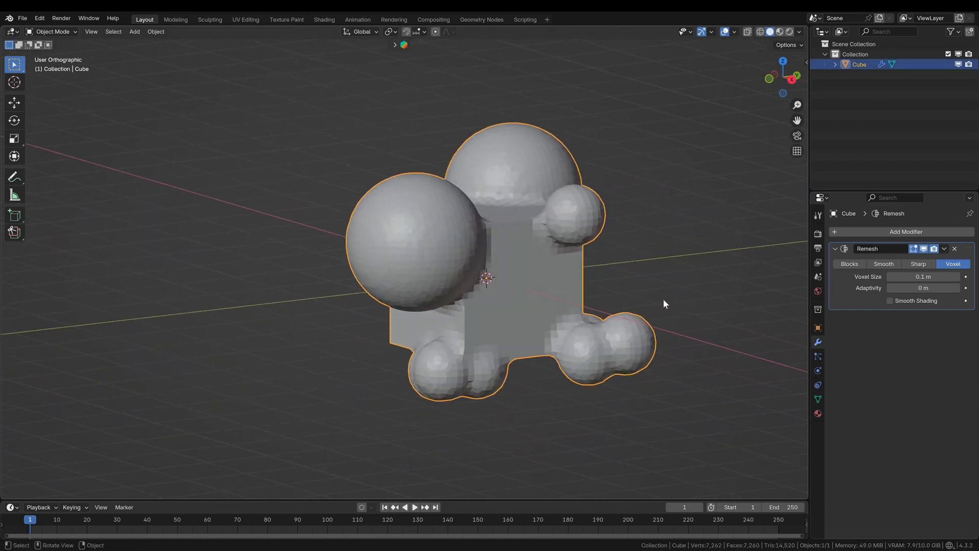
pyautogui.moveTo(671, 296); pyautogui.dragTo(582, 299, button='middle')
pyautogui.moveTo(929, 276)
pyautogui.mouseDown()
pyautogui.moveTo(903, 277)
pyautogui.moveTo(933, 276)
pyautogui.mouseUp()
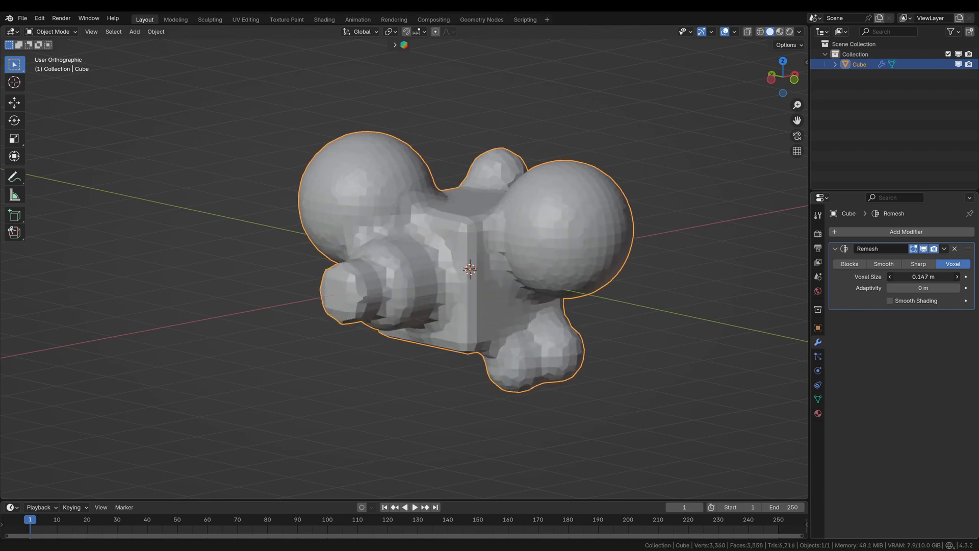
pyautogui.click(944, 249)
pyautogui.click(897, 260)
pyautogui.press('Tab')
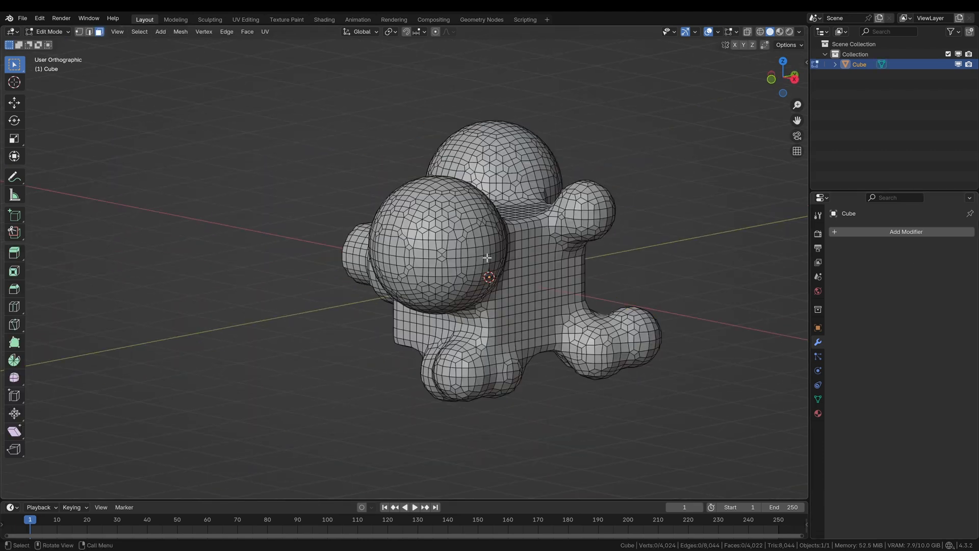
pyautogui.moveTo(586, 257)
pyautogui.mouseDown(button='middle')
pyautogui.moveTo(351, 243)
pyautogui.moveTo(418, 274)
pyautogui.moveTo(745, 278)
pyautogui.mouseUp(button='middle')
pyautogui.press('Tab')
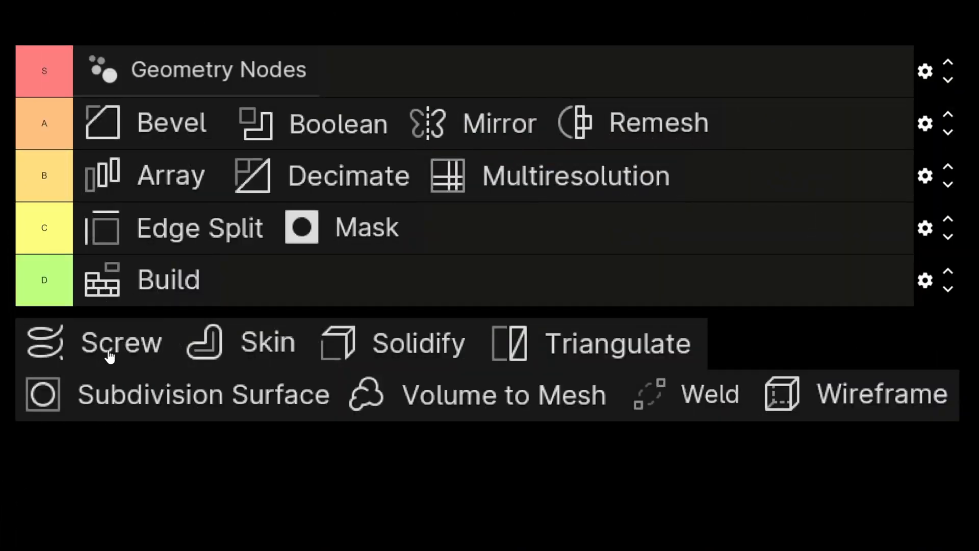
# - Drag Screw from the unranked pool into tier B right after Multiresolution
pyautogui.moveTo(109, 354); pyautogui.dragTo(495, 252)
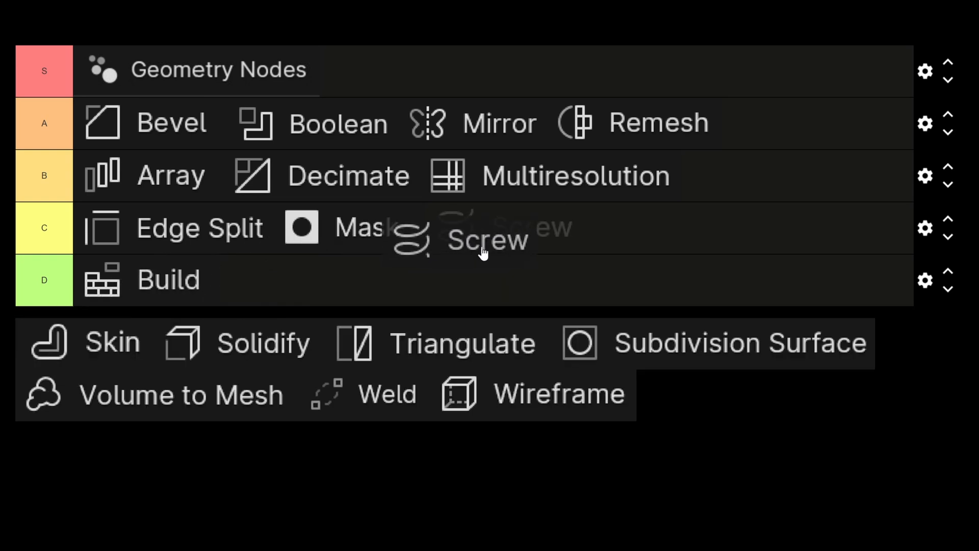
pyautogui.moveTo(736, 218); pyautogui.dragTo(784, 190)
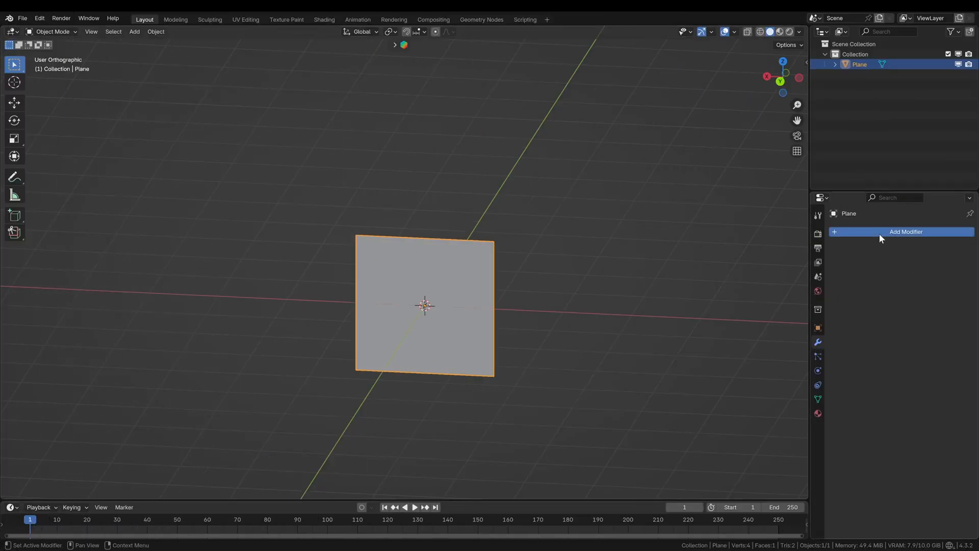
# - Add a Screw modifier to the plane and delete vertices leaving a single profile edge
pyautogui.click(878, 233)
pyautogui.click(753, 336)
pyautogui.press('Tab')
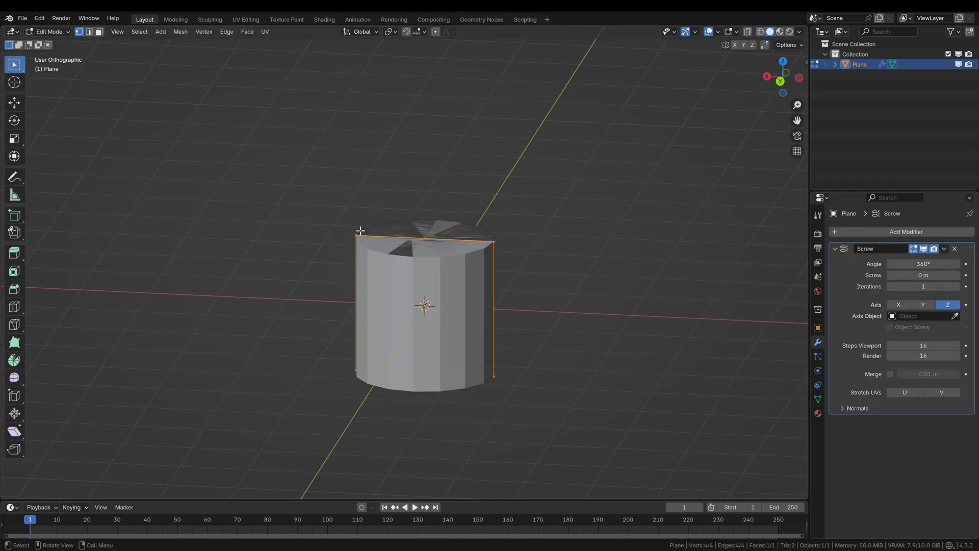
pyautogui.moveTo(317, 202); pyautogui.dragTo(391, 409)
pyautogui.press('x')
pyautogui.click(385, 231)
# - From front view, move the top and bottom vertices and extrude the profile downward into a vase shape
pyautogui.moveTo(474, 253); pyautogui.dragTo(553, 252, button='middle')
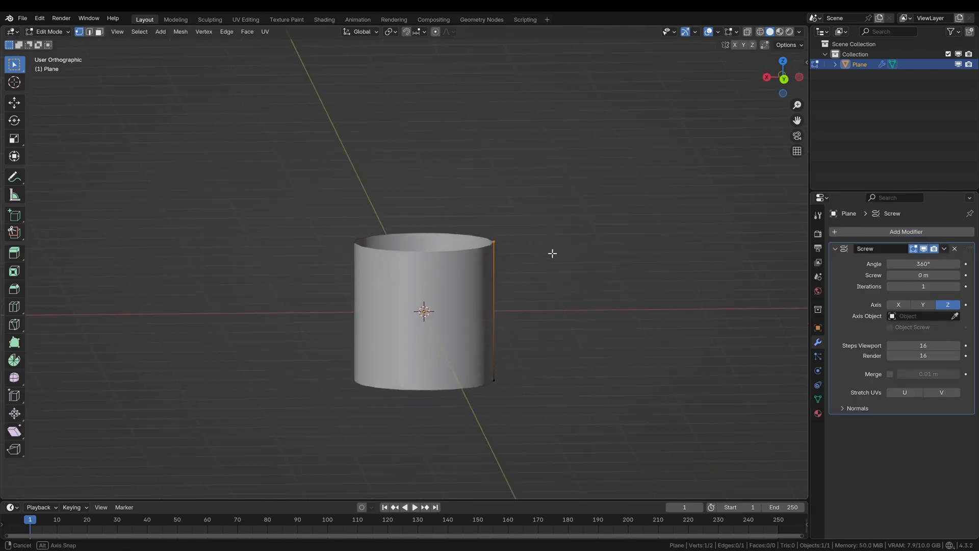
pyautogui.press('KP_1')
pyautogui.scroll(2, 548, 249)
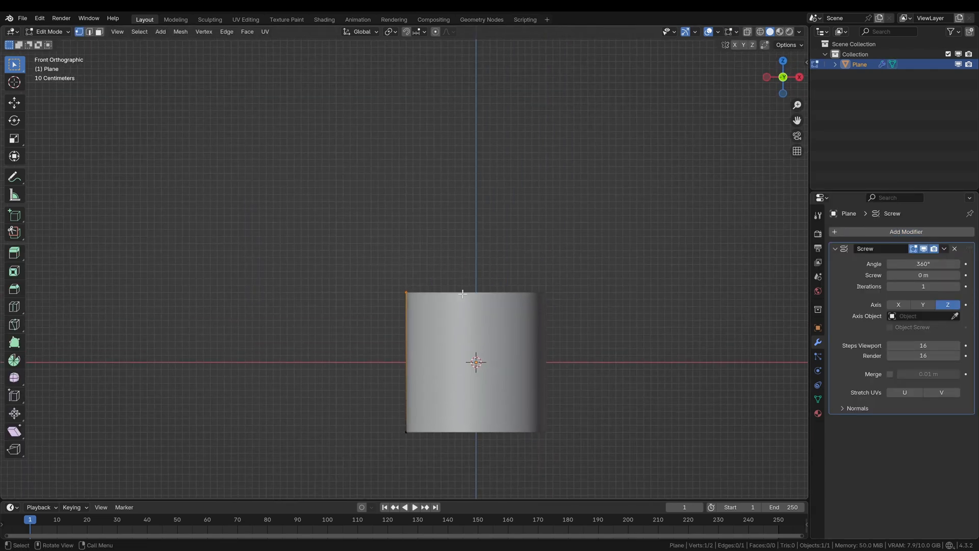
pyautogui.press('g')
pyautogui.click(454, 215)
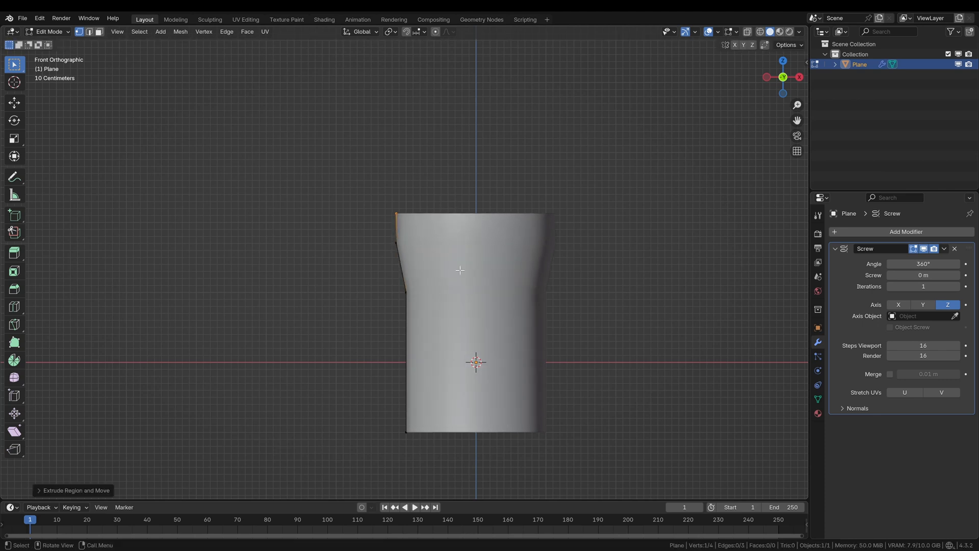
pyautogui.keyDown('shift'); pyautogui.moveTo(459, 329); pyautogui.dragTo(459, 283, button='middle'); pyautogui.keyUp('shift')
pyautogui.keyDown('shift'); pyautogui.moveTo(475, 325); pyautogui.dragTo(476, 264, button='middle'); pyautogui.keyUp('shift')
pyautogui.press('g')
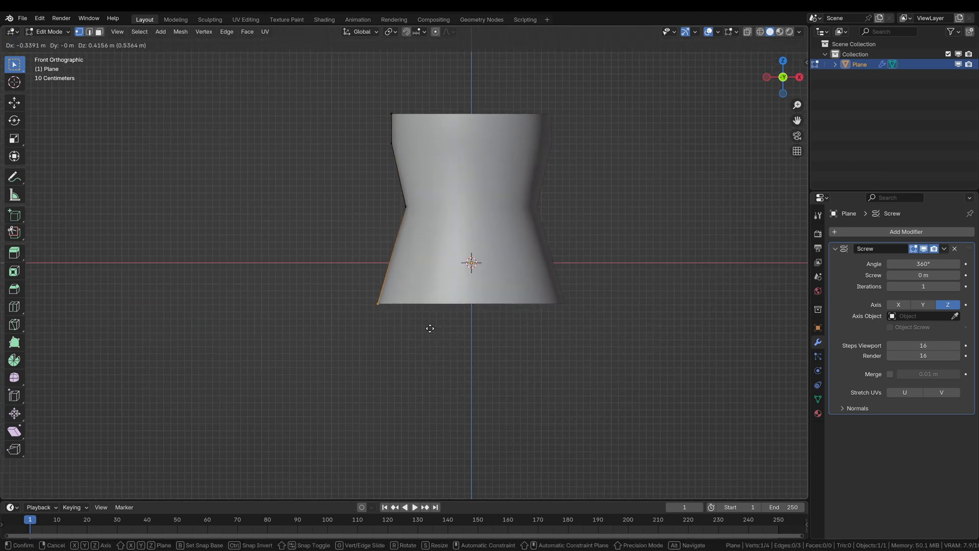
pyautogui.click(425, 339)
pyautogui.press('e')
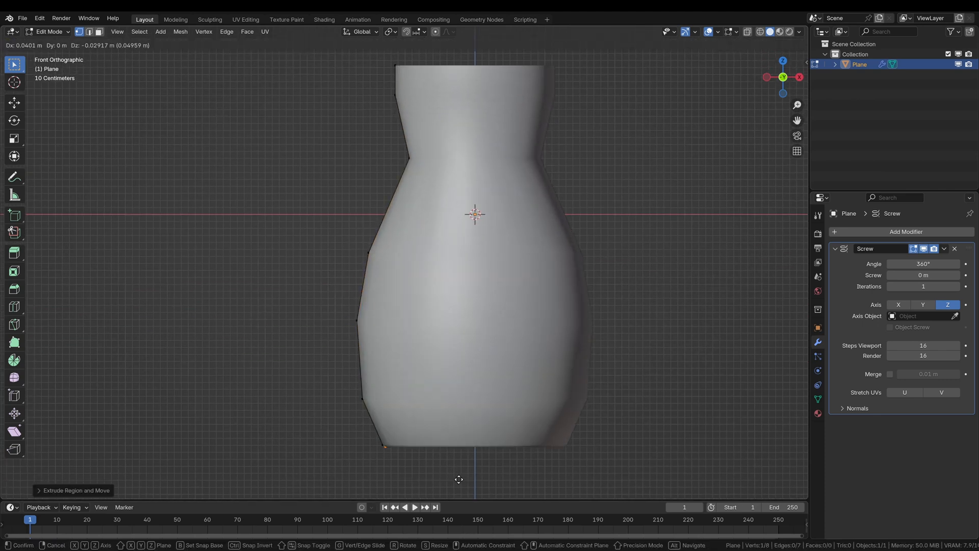
pyautogui.click(479, 498)
pyautogui.keyDown('shift'); pyautogui.moveTo(619, 320); pyautogui.dragTo(619, 341, button='middle'); pyautogui.keyUp('shift')
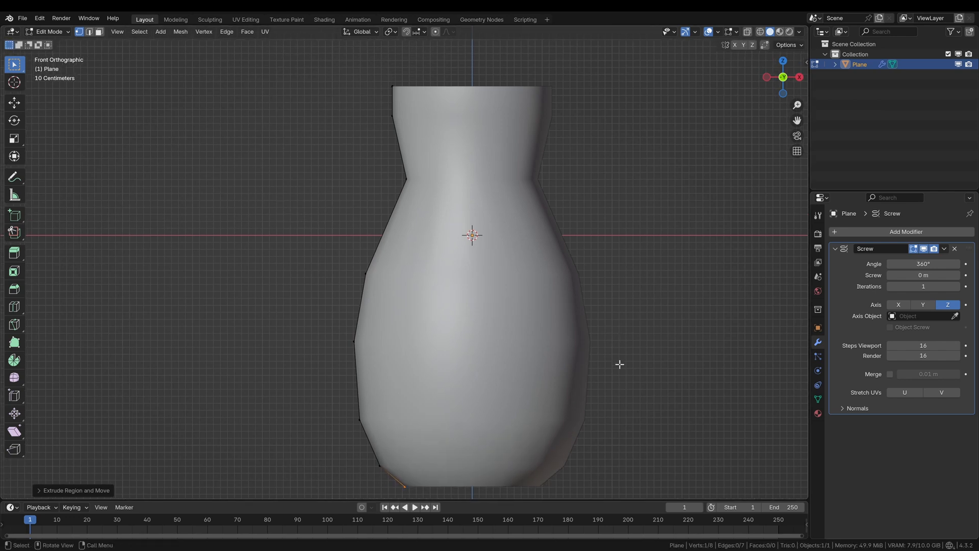
pyautogui.moveTo(474, 252)
pyautogui.mouseDown(button='middle')
pyautogui.moveTo(536, 230)
pyautogui.moveTo(596, 248)
pyautogui.mouseUp(button='middle')
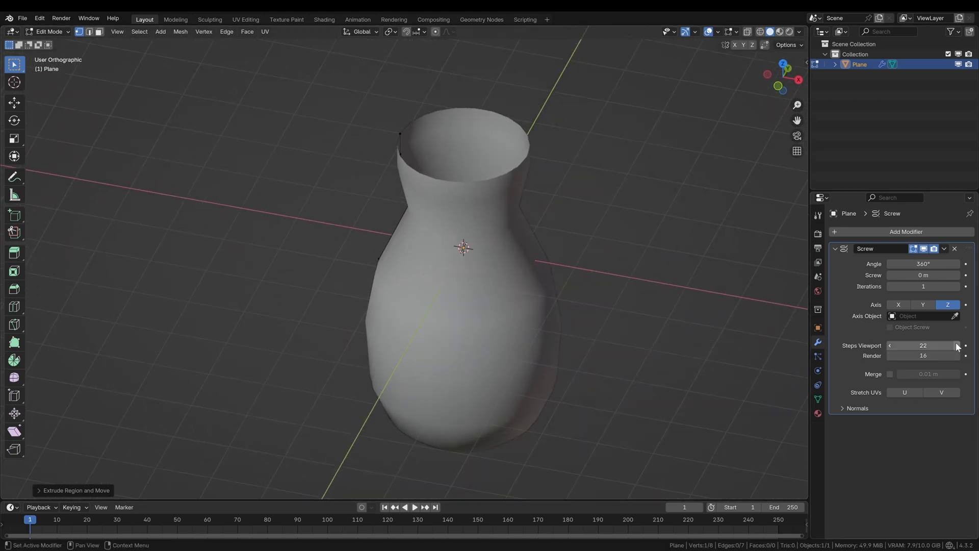
# - Raise the Screw modifier's viewport steps for a smoother vase and apply it
pyautogui.moveTo(923, 345); pyautogui.dragTo(941, 344)
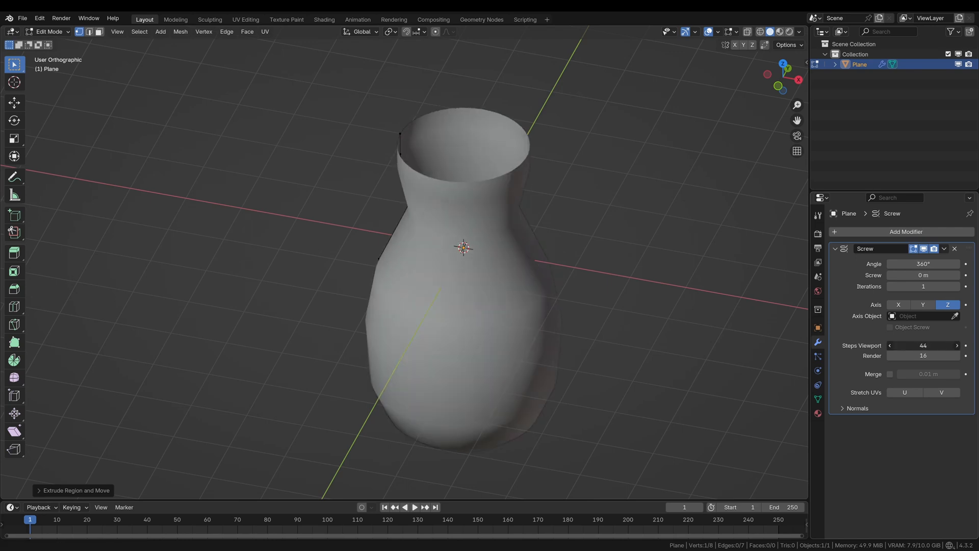
pyautogui.press('Tab')
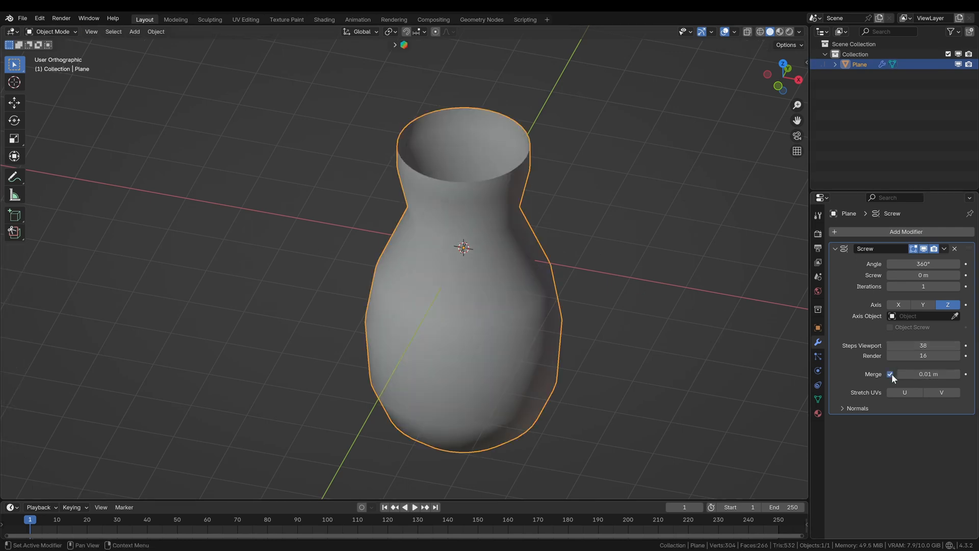
pyautogui.click(945, 249)
pyautogui.click(917, 263)
# - Select the vase's bottom edge loop and fill it with a face to close the bottom
pyautogui.moveTo(503, 290); pyautogui.dragTo(489, 230, button='middle')
pyautogui.press('Tab')
pyautogui.keyDown('alt'); pyautogui.click(505, 413); pyautogui.keyUp('alt')
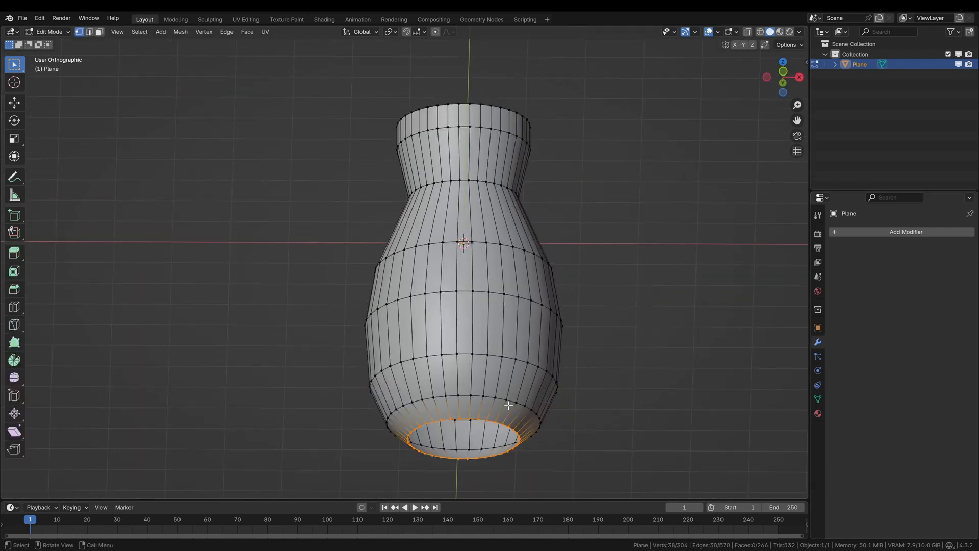
pyautogui.press('f')
pyautogui.moveTo(490, 436)
pyautogui.mouseDown(button='middle')
pyautogui.moveTo(478, 291)
pyautogui.moveTo(506, 350)
pyautogui.moveTo(469, 237)
pyautogui.moveTo(379, 181)
pyautogui.moveTo(276, 227)
pyautogui.moveTo(211, 278)
pyautogui.moveTo(107, 286)
pyautogui.moveTo(264, 304)
pyautogui.moveTo(432, 295)
pyautogui.moveTo(425, 331)
pyautogui.moveTo(429, 322)
pyautogui.mouseUp(button='middle')
pyautogui.press('Tab')
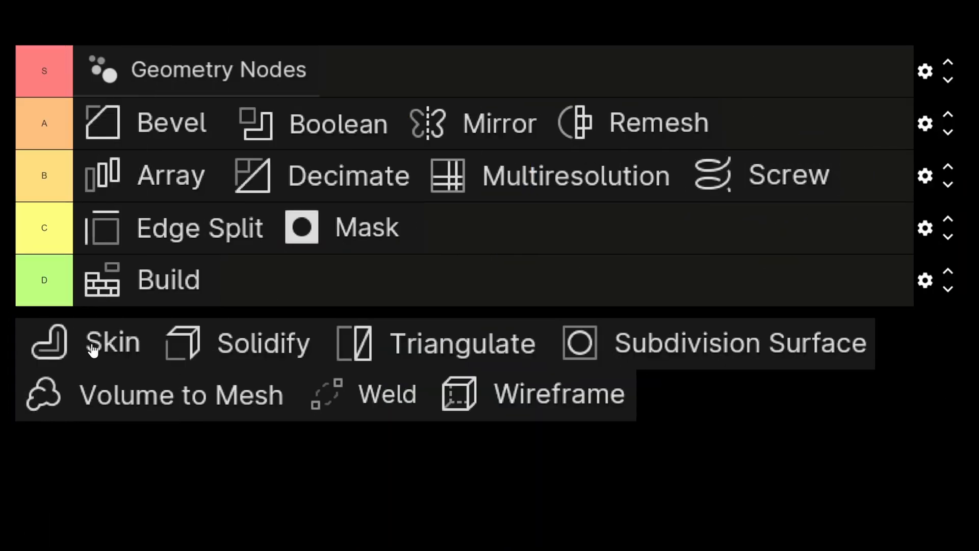
# - Drag Skin from the unranked pool into tier B after Screw
pyautogui.moveTo(94, 352)
pyautogui.mouseDown()
pyautogui.moveTo(918, 222)
pyautogui.moveTo(878, 188)
pyautogui.mouseUp()
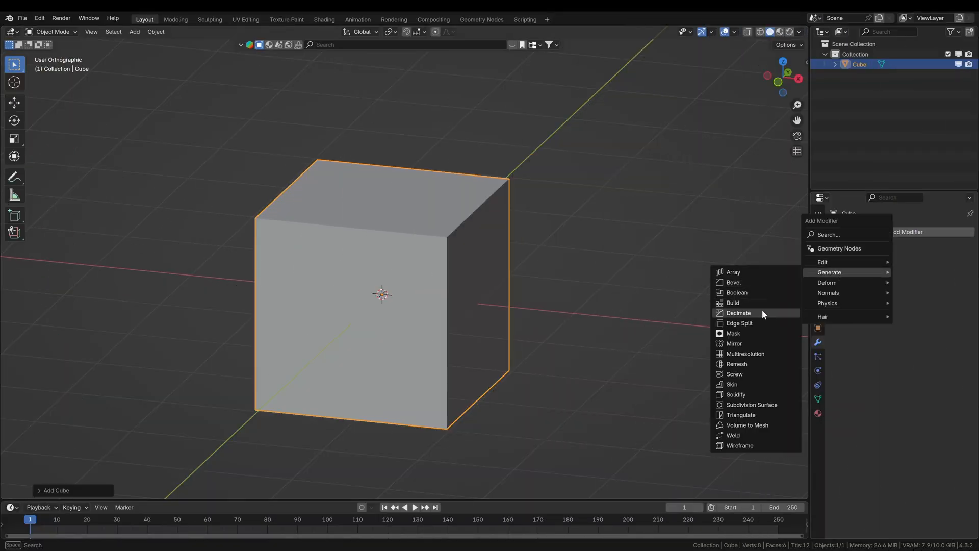
# - Add a Skin modifier to the cube and scale its skin radii thinner
pyautogui.click(736, 384)
pyautogui.press('Tab')
pyautogui.press('s')
pyautogui.click(444, 237)
# - Loop-cut the top face and extrude a trunk upward from it
pyautogui.click(480, 164)
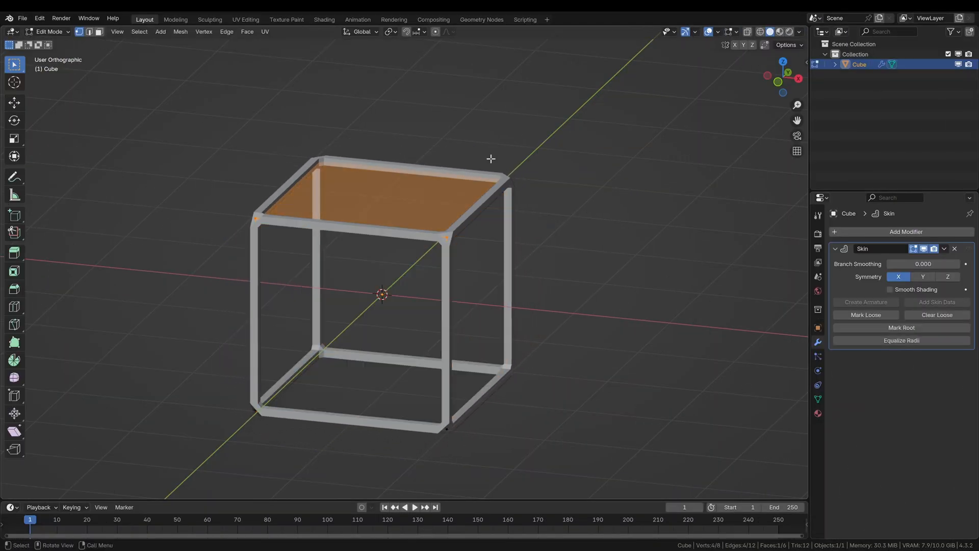
pyautogui.hotkey('ctrl', 'r')
pyautogui.moveTo(480, 164); pyautogui.dragTo(435, 184, button='middle')
pyautogui.press('e')
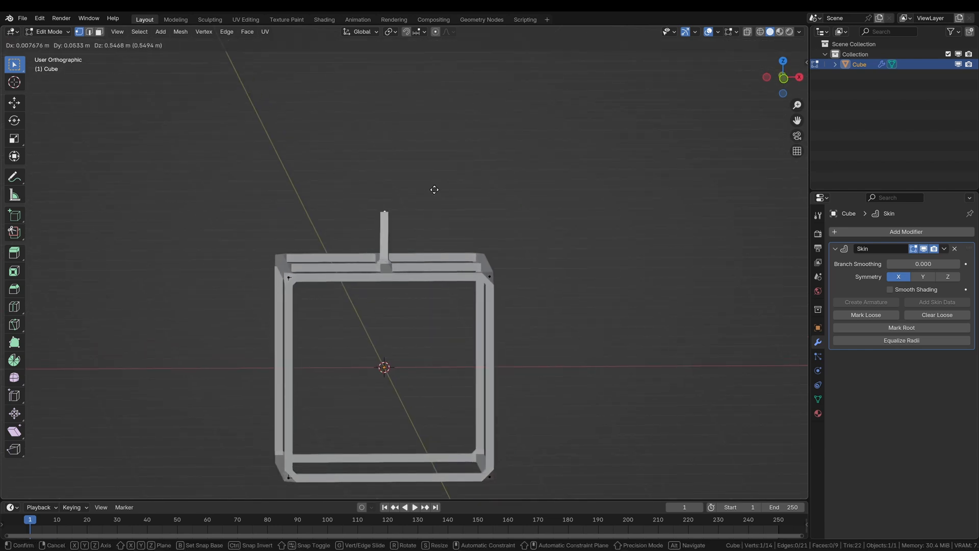
pyautogui.click(367, 160)
# - Extrude branches left, right and upward from the trunk to form a tree, adjusting thickness
pyautogui.press('e')
pyautogui.click(459, 134)
pyautogui.press('e')
pyautogui.click(407, 134)
pyautogui.press('e')
pyautogui.click(447, 196)
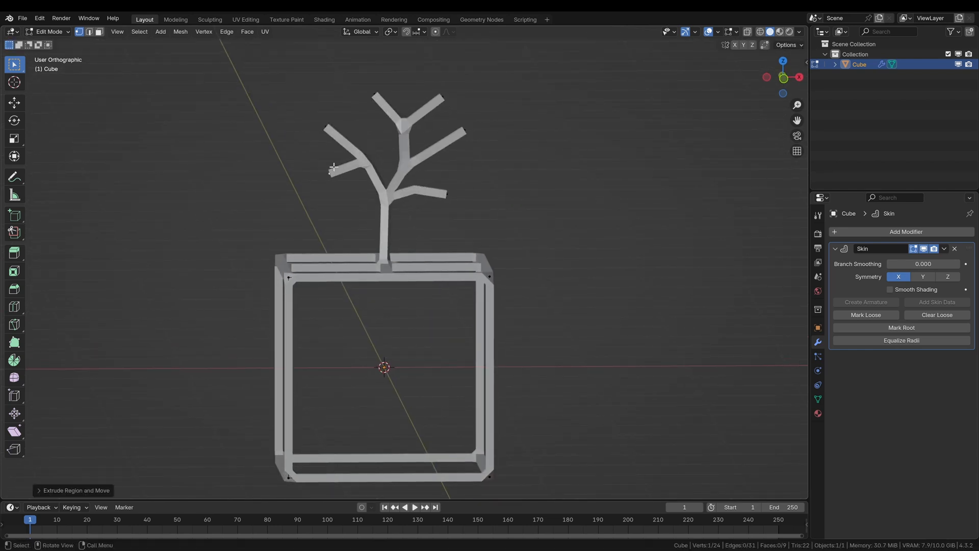
pyautogui.press('e')
pyautogui.click(294, 163)
pyautogui.press('e')
pyautogui.click(328, 82)
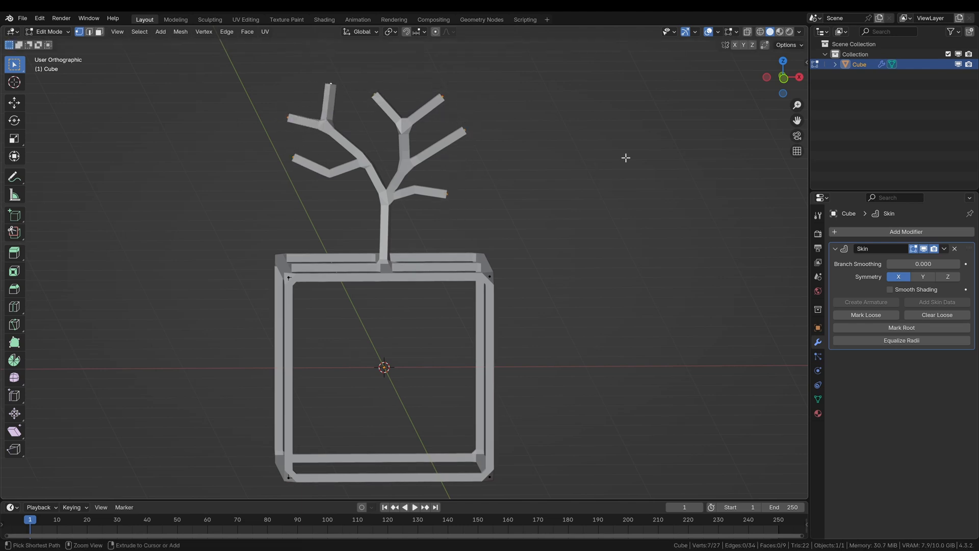
pyautogui.click(461, 134)
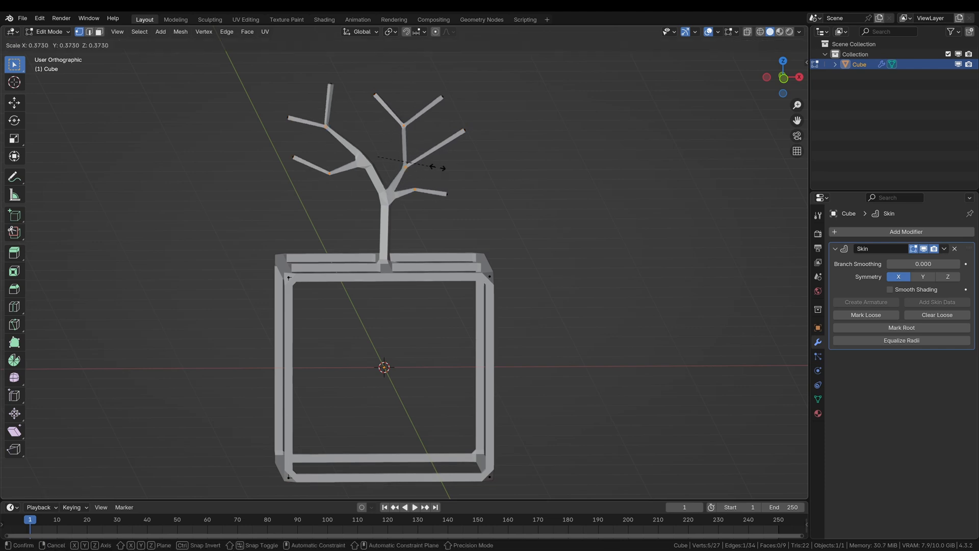
# - Return to Object Mode and orbit around the finished skinned frame and tree
pyautogui.press('Tab')
pyautogui.click(581, 192)
pyautogui.moveTo(371, 167)
pyautogui.mouseDown(button='middle')
pyautogui.moveTo(386, 263)
pyautogui.moveTo(582, 274)
pyautogui.mouseUp(button='middle')
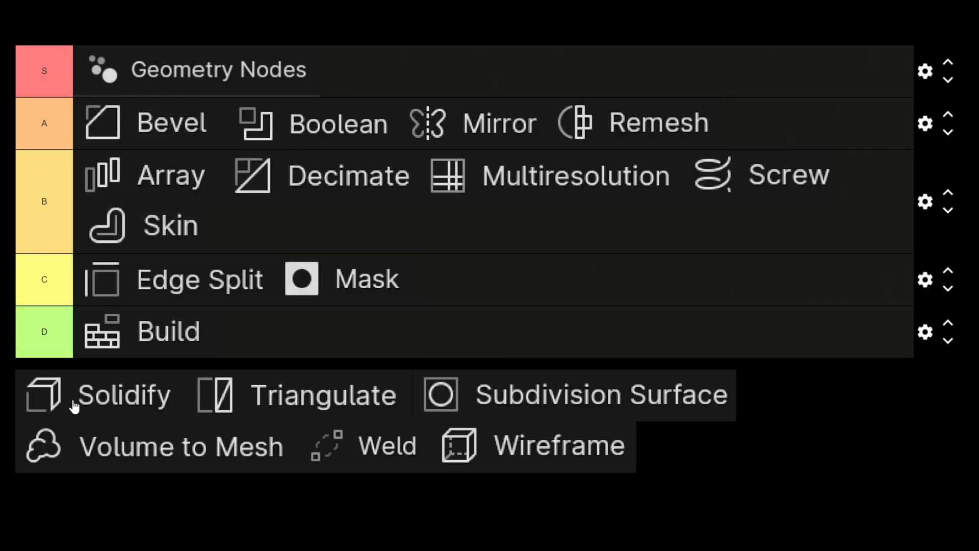
# - Drag Solidify from the pool into the A tier beside Remesh
pyautogui.moveTo(82, 403)
pyautogui.mouseDown()
pyautogui.moveTo(217, 282)
pyautogui.moveTo(765, 139)
pyautogui.mouseUp()
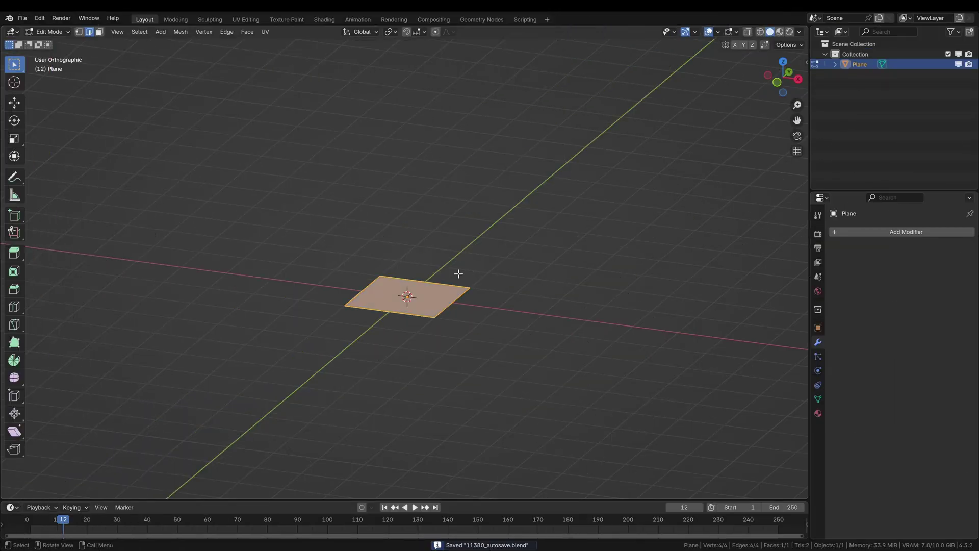
# - Scale the plane along X into a long strip and add many loop cuts across it
pyautogui.press('s')
pyautogui.press('x')
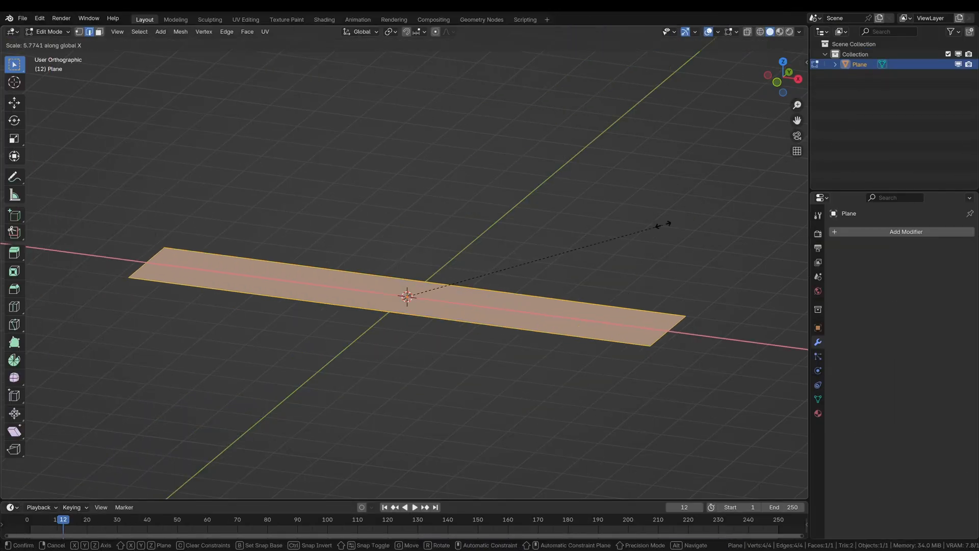
pyautogui.click(715, 202)
pyautogui.scroll(10, 408, 295)
pyautogui.scroll(10, 407, 296)
pyautogui.scroll(10, 407, 295)
pyautogui.click(412, 291)
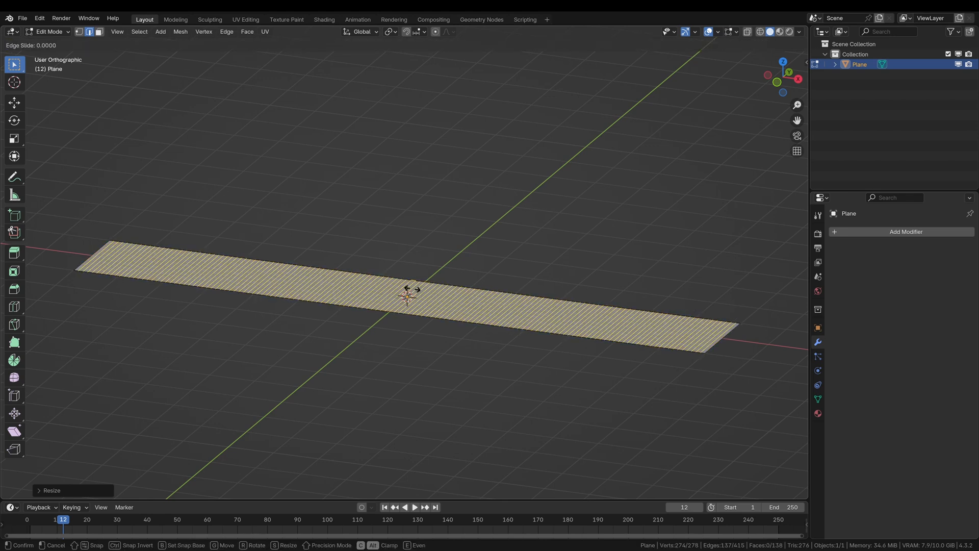
# - Rotate the centre vertices about Y with proportional editing to twist the strip into a spiral
pyautogui.click(411, 291)
pyautogui.press('r')
pyautogui.press('y')
pyautogui.rightClick(476, 180)
pyautogui.press('o')
pyautogui.press('r')
pyautogui.press('y')
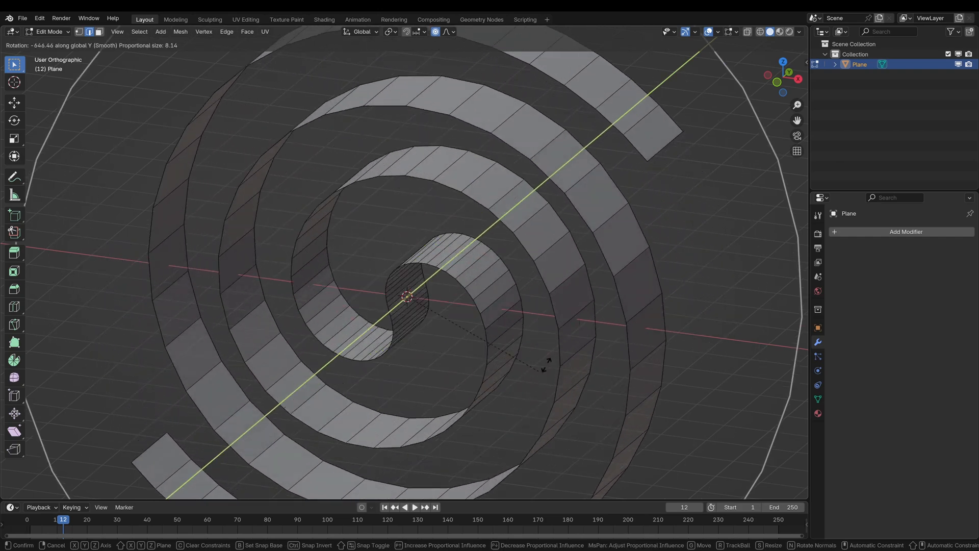
pyautogui.scroll(1, 562, 337)
pyautogui.click(474, 141)
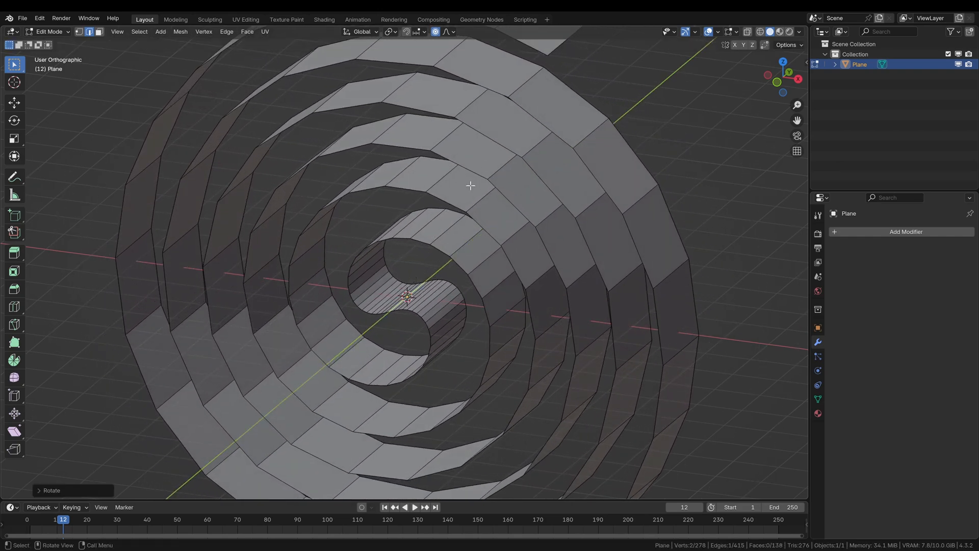
pyautogui.press('KP_7')
pyautogui.press('Tab')
# - Add a Solidify modifier, adjust its thickness into a solid ribbon, and apply it
pyautogui.click(906, 231)
pyautogui.moveTo(821, 231)
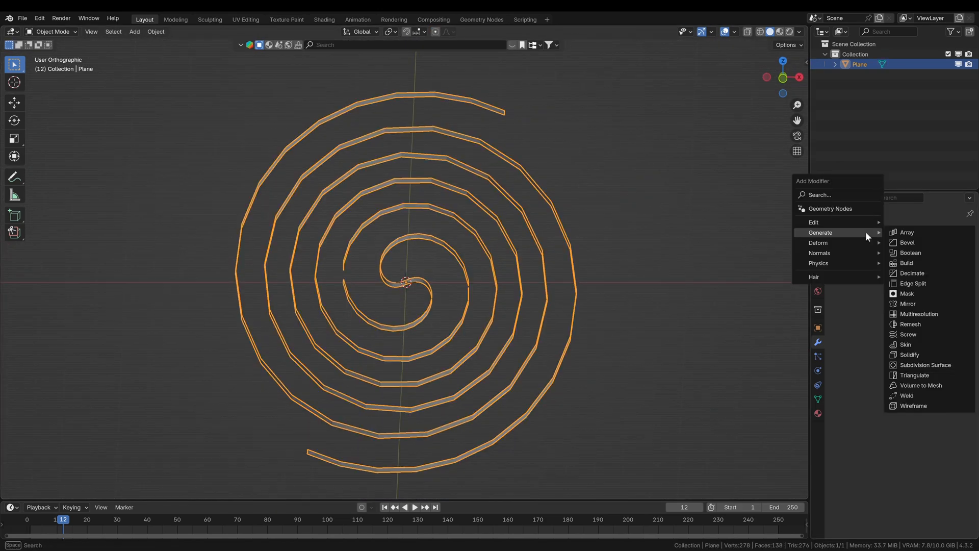
pyautogui.click(918, 356)
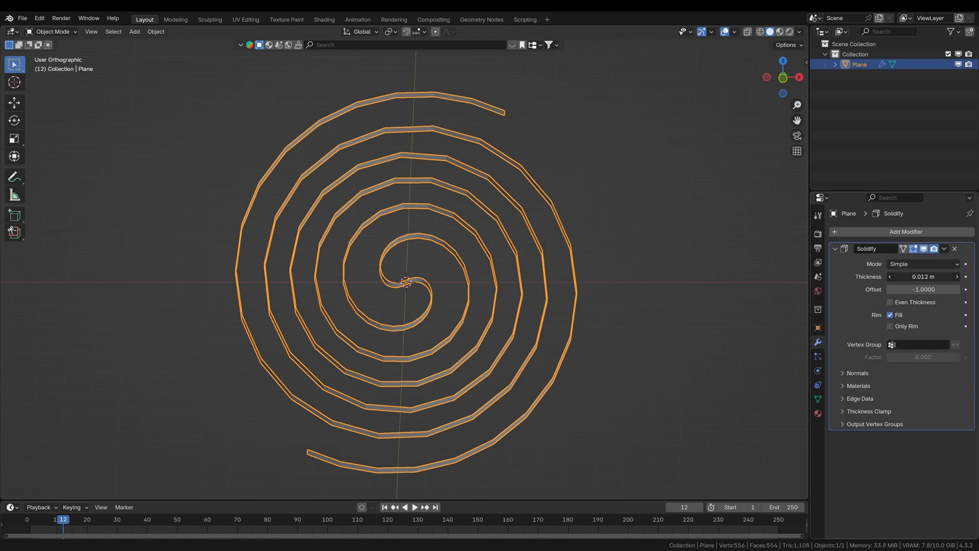
pyautogui.moveTo(924, 276)
pyautogui.mouseDown()
pyautogui.moveTo(956, 277)
pyautogui.moveTo(924, 277)
pyautogui.mouseUp()
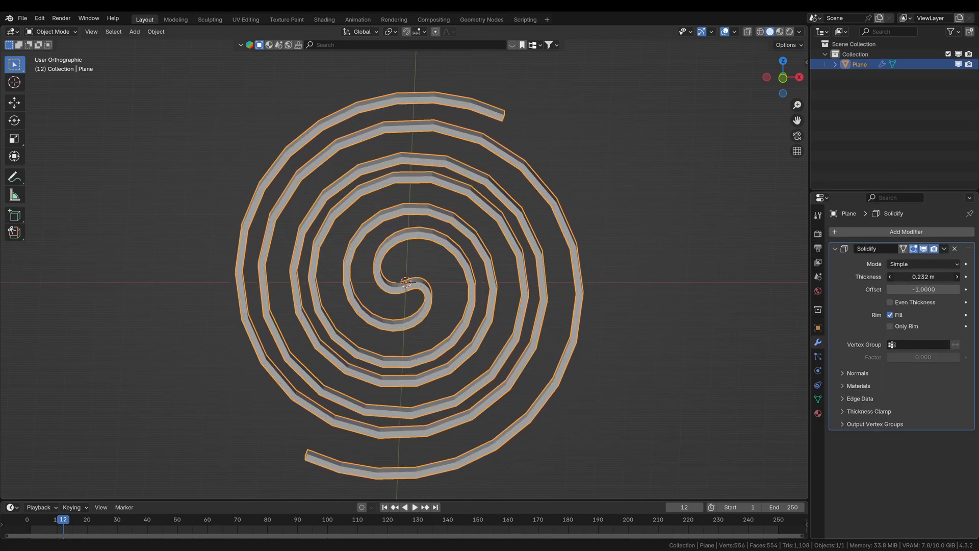
pyautogui.moveTo(923, 276); pyautogui.dragTo(914, 276)
pyautogui.moveTo(664, 284)
pyautogui.mouseDown(button='middle')
pyautogui.moveTo(412, 294)
pyautogui.moveTo(600, 301)
pyautogui.mouseUp(button='middle')
pyautogui.click(946, 248)
pyautogui.press('Tab')
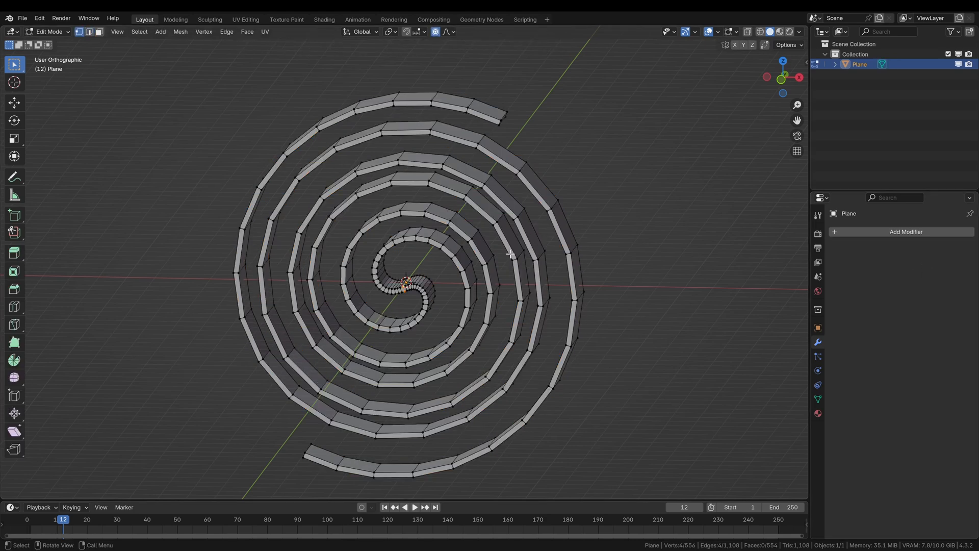
pyautogui.press('a')
pyautogui.moveTo(429, 281)
pyautogui.mouseDown(button='middle')
pyautogui.moveTo(322, 254)
pyautogui.moveTo(679, 271)
pyautogui.mouseUp(button='middle')
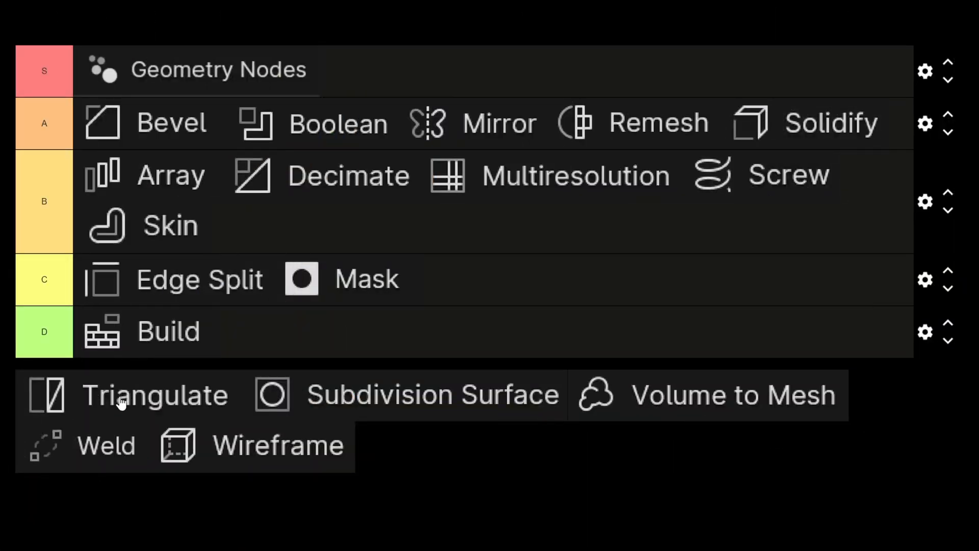
# - Drag Triangulate from the pool into the D tier next to Build
pyautogui.moveTo(120, 401); pyautogui.dragTo(340, 344)
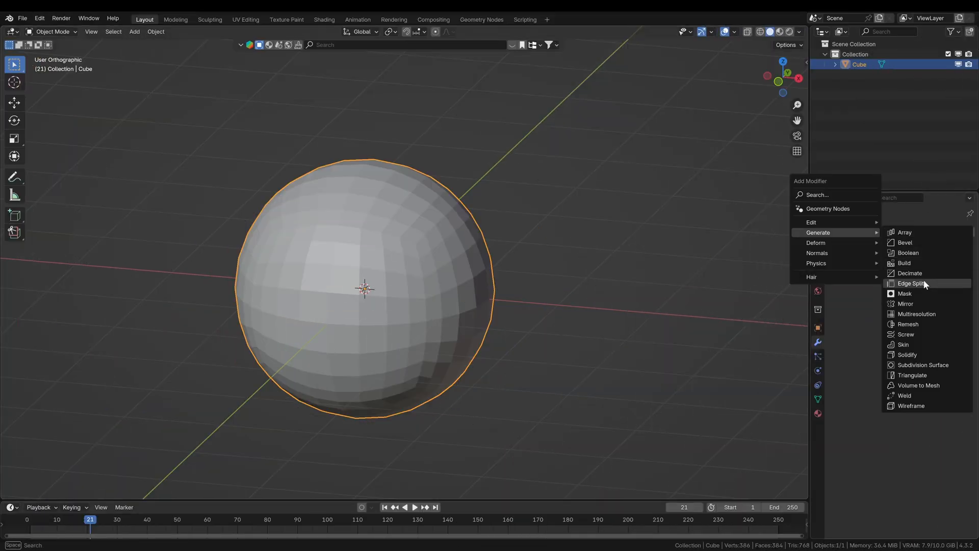
# - Add a Triangulate modifier to the sphere and inspect its quads in Edit Mode
pyautogui.moveTo(923, 364)
pyautogui.click(908, 376)
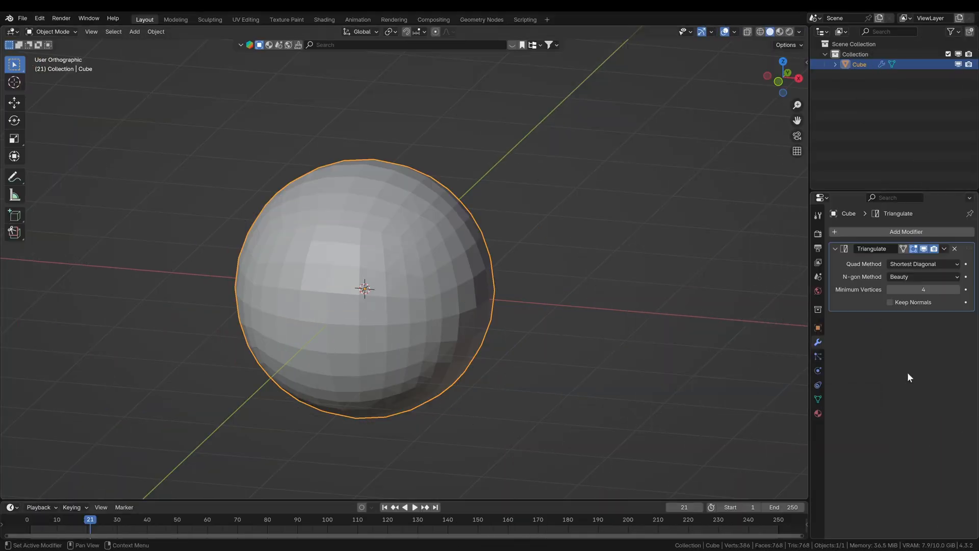
pyautogui.press('Tab')
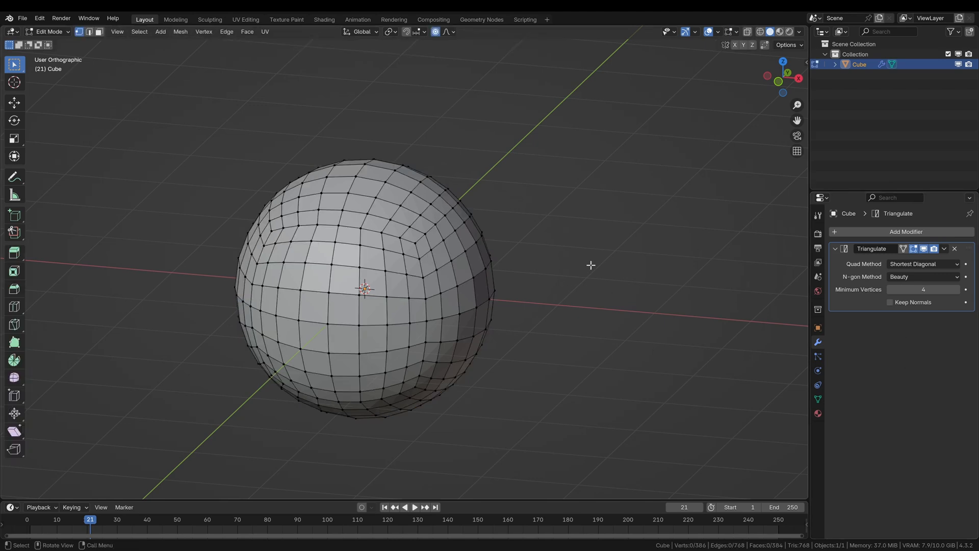
pyautogui.moveTo(590, 265); pyautogui.dragTo(468, 282, button='middle')
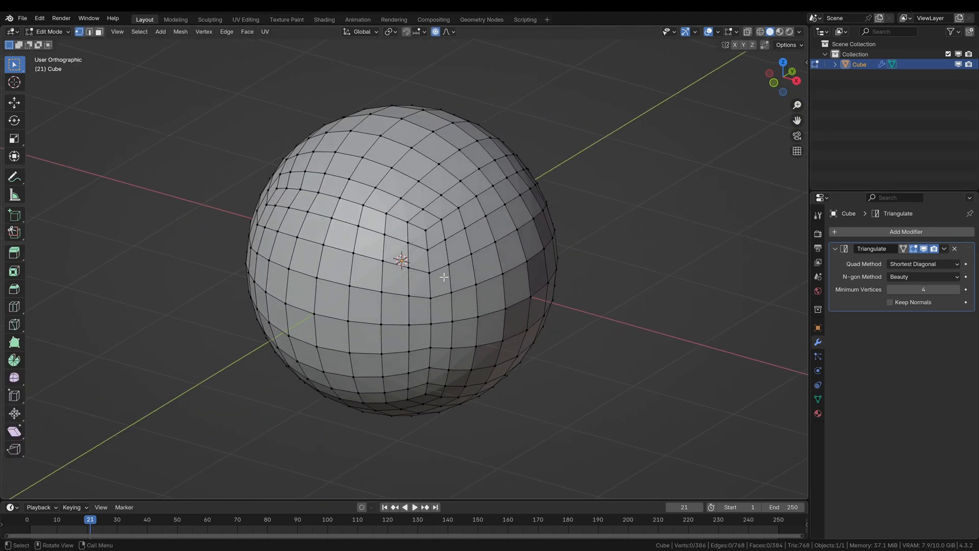
pyautogui.press('Tab')
pyautogui.scroll(2, 450, 296)
pyautogui.scroll(-2, 458, 293)
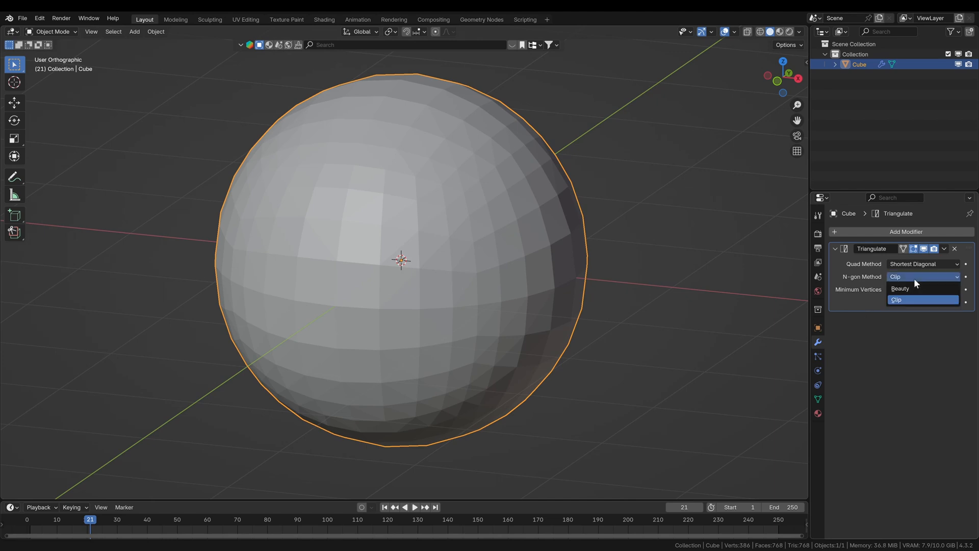
# - Set the quad method to Beauty and enable the wireframe overlay to show the triangles
pyautogui.click(919, 264)
pyautogui.moveTo(452, 263); pyautogui.dragTo(440, 277, button='middle')
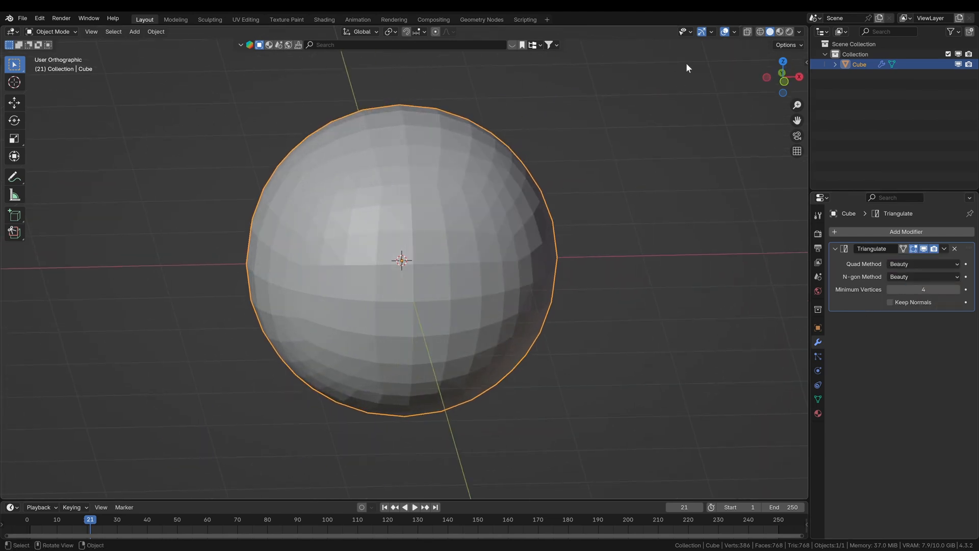
pyautogui.click(733, 32)
pyautogui.click(672, 204)
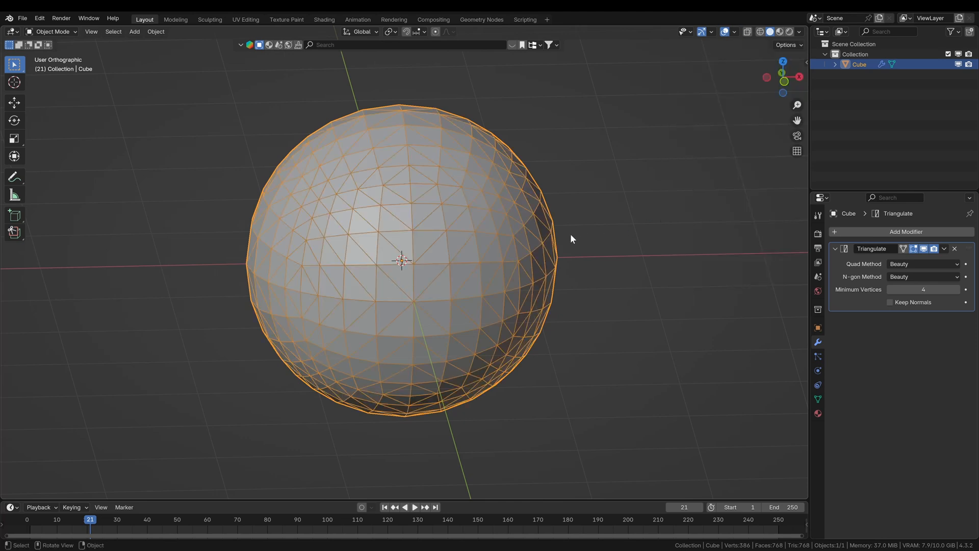
pyautogui.moveTo(565, 233); pyautogui.dragTo(631, 248, button='middle')
# - Apply the Triangulate modifier and inspect the all-triangle mesh in Edit Mode
pyautogui.click(943, 250)
pyautogui.click(910, 264)
pyautogui.press('Tab')
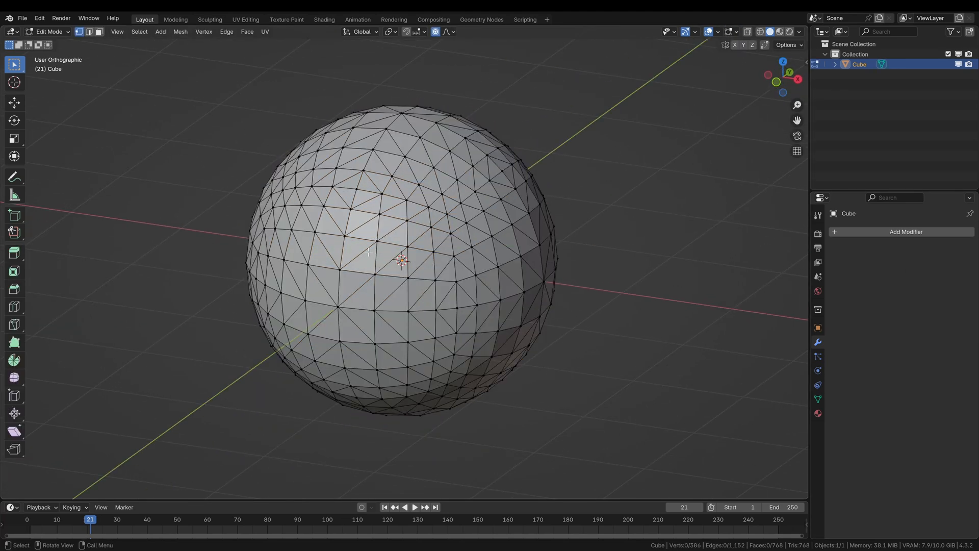
pyautogui.moveTo(566, 252); pyautogui.dragTo(421, 260, button='middle')
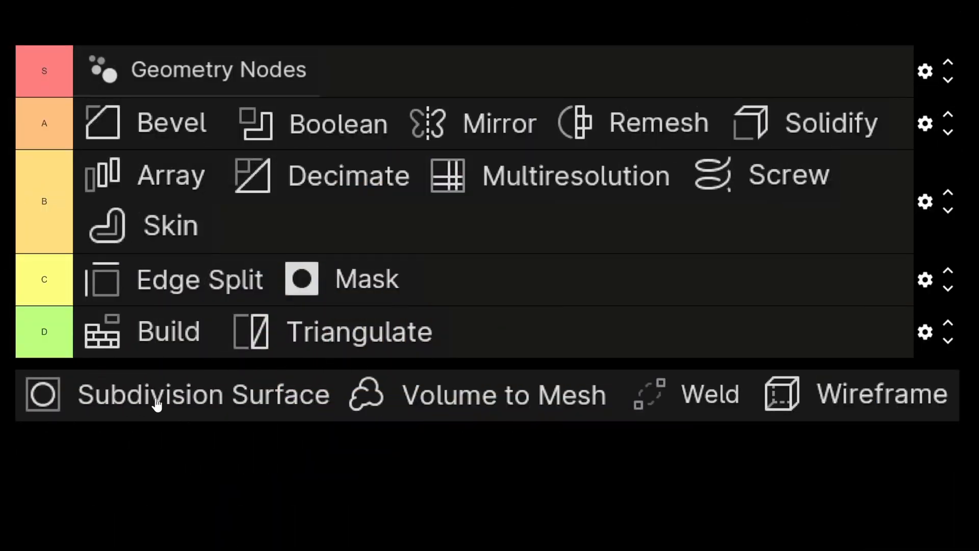
# - Drag Subdivision Surface from the pool into the A tier beside Solidify
pyautogui.moveTo(169, 412)
pyautogui.mouseDown()
pyautogui.moveTo(521, 178)
pyautogui.moveTo(640, 187)
pyautogui.mouseUp()
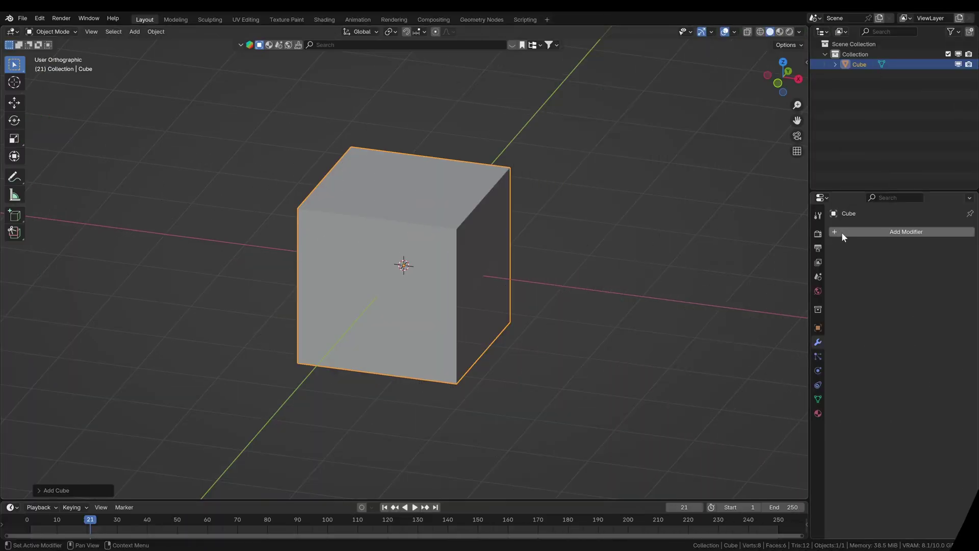
# - Add a level-4 Subdivision Surface, stretch the cube along X into a long box and loop-cut its middle
pyautogui.click(842, 232)
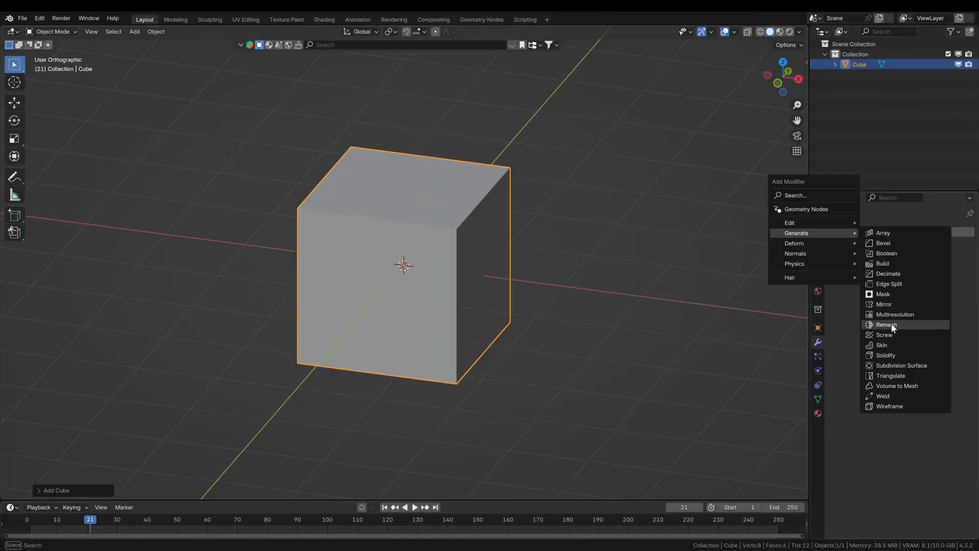
pyautogui.click(891, 334)
pyautogui.hotkey('ctrl', '4')
pyautogui.press('Tab')
pyautogui.press('s')
pyautogui.press('x')
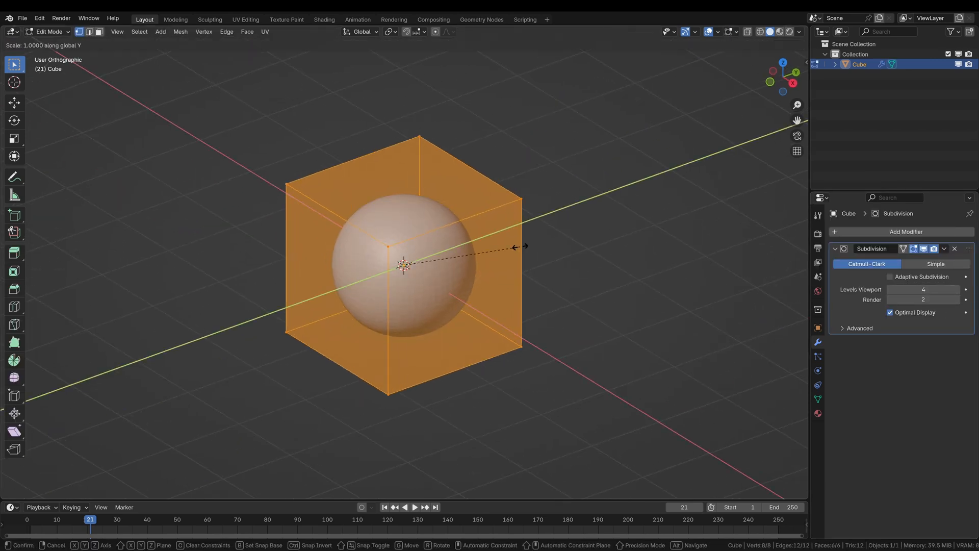
pyautogui.hotkey('ctrl', 'r')
pyautogui.click(413, 233)
pyautogui.click(414, 234)
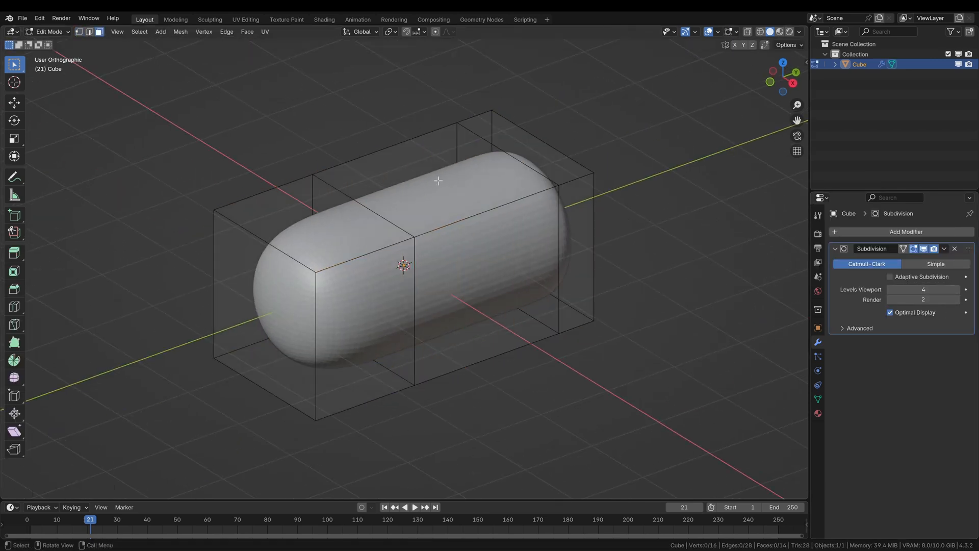
# - Raise the top middle face into a bump and inset the left end face
pyautogui.click(445, 153)
pyautogui.press('g')
pyautogui.press('z')
pyautogui.click(242, 301)
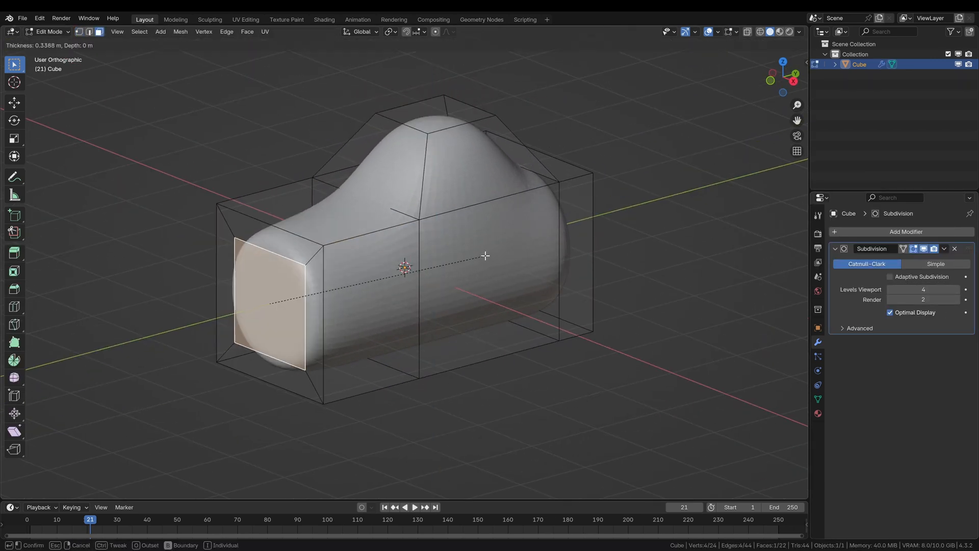
pyautogui.press('e')
pyautogui.click(177, 313)
# - Extrude a side face outward, shrink it, inset it and push it inward into a hole
pyautogui.moveTo(397, 300)
pyautogui.mouseDown(button='middle')
pyautogui.moveTo(370, 325)
pyautogui.moveTo(336, 306)
pyautogui.mouseUp(button='middle')
pyautogui.click(382, 329)
pyautogui.press('e')
pyautogui.click(428, 321)
pyautogui.press('s')
pyautogui.click(544, 305)
pyautogui.press('i')
pyautogui.click(477, 356)
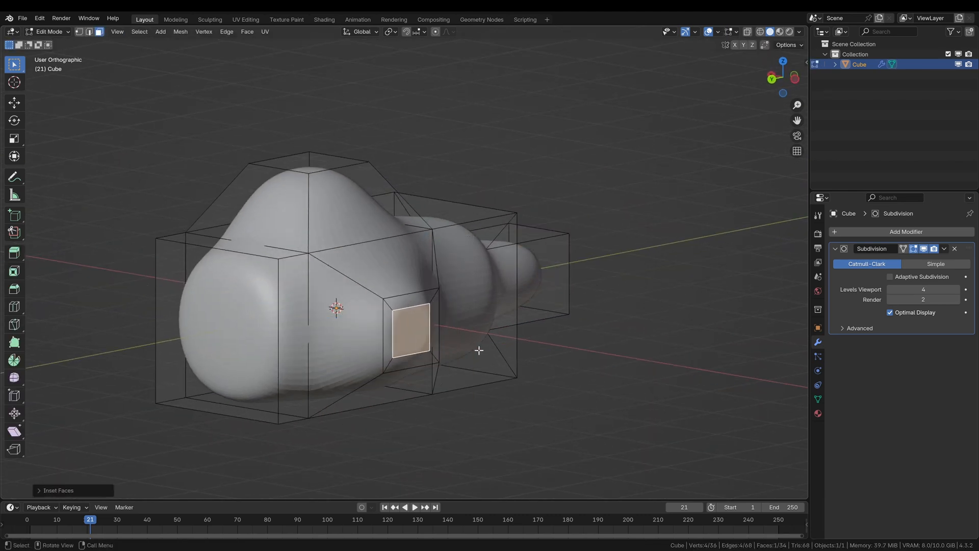
pyautogui.press('e')
pyautogui.click(459, 344)
# - Extrude the bottle neck outward in several further segments
pyautogui.press('Tab')
pyautogui.moveTo(394, 315); pyautogui.dragTo(220, 270, button='middle')
pyautogui.press('Tab')
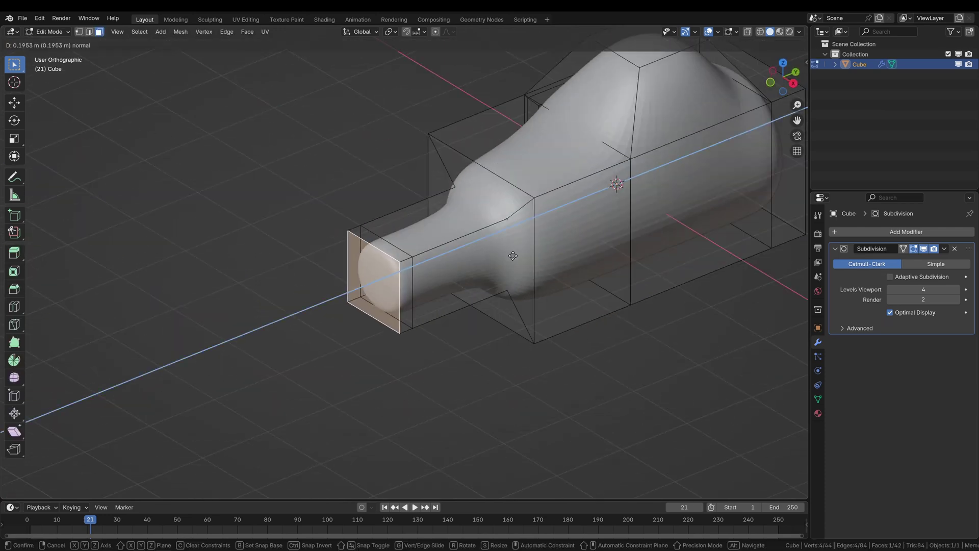
pyautogui.press('e')
pyautogui.click(344, 291)
pyautogui.press('e')
pyautogui.click(252, 329)
# - Enable proportional editing, try twisting the end faces around Y, then cancel it
pyautogui.click(435, 31)
pyautogui.press('r')
pyautogui.press('y')
pyautogui.rightClick(511, 375)
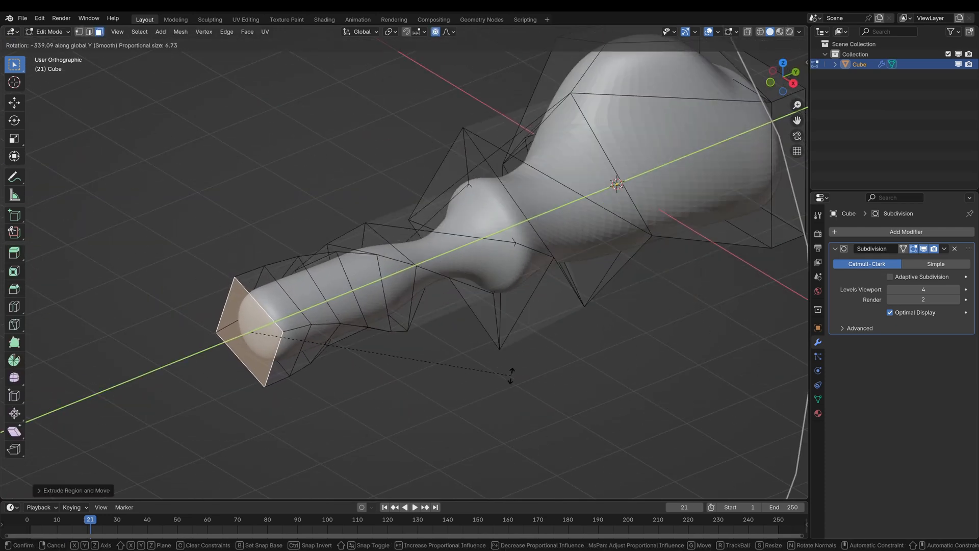
# - Select a strip of faces and push them outward along their normals
pyautogui.moveTo(153, 298)
pyautogui.mouseDown(button='middle')
pyautogui.moveTo(331, 307)
pyautogui.moveTo(459, 290)
pyautogui.mouseUp(button='middle')
pyautogui.keyDown('shift'); pyautogui.click(276, 276); pyautogui.keyUp('shift')
pyautogui.keyDown('ctrl'); pyautogui.click(399, 299); pyautogui.keyUp('ctrl')
pyautogui.press('e')
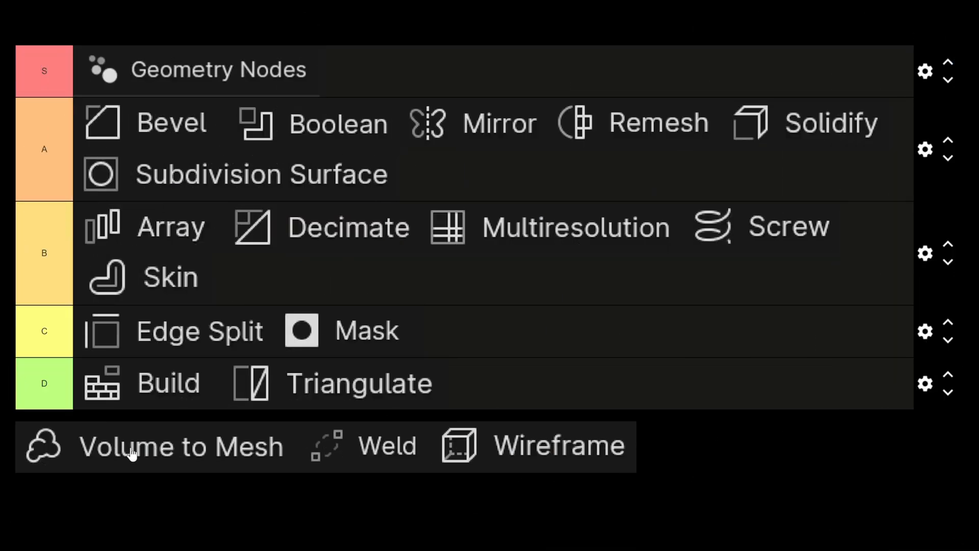
# - Drop the Volume to Mesh card into the D tier after Triangulate
pyautogui.moveTo(158, 452); pyautogui.dragTo(586, 391)
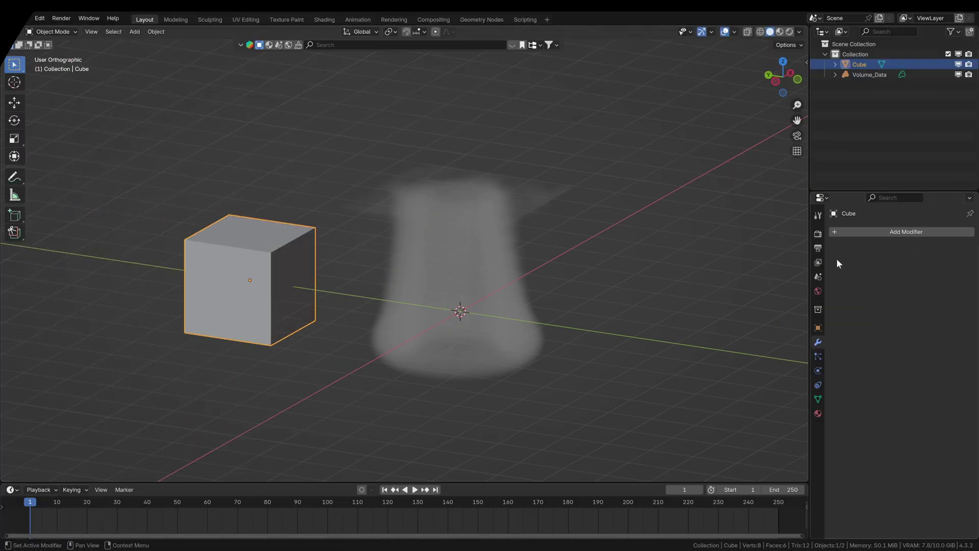
pyautogui.click(862, 232)
pyautogui.moveTo(816, 270)
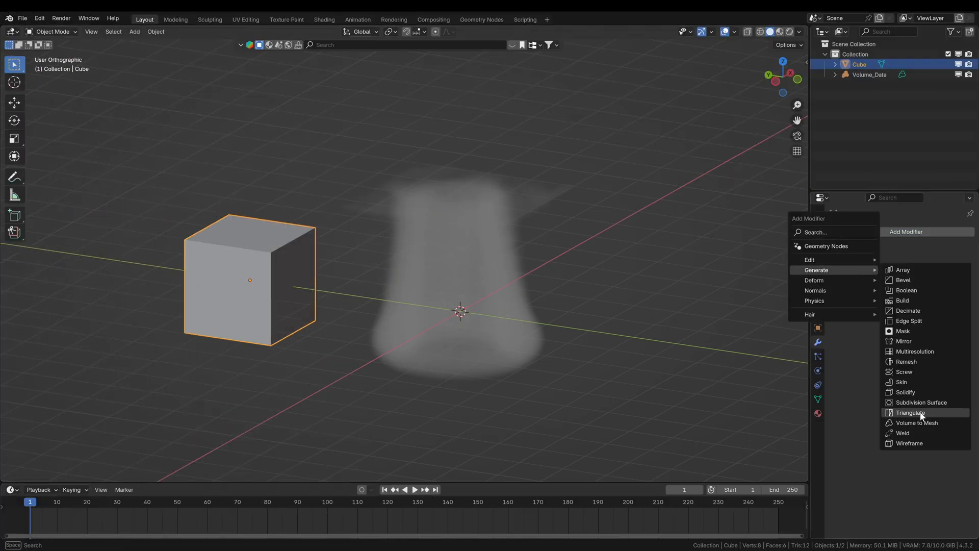
# - Add Volume to Mesh on the cube with Volume_Data as source and apply it
pyautogui.click(917, 422)
pyautogui.click(640, 246)
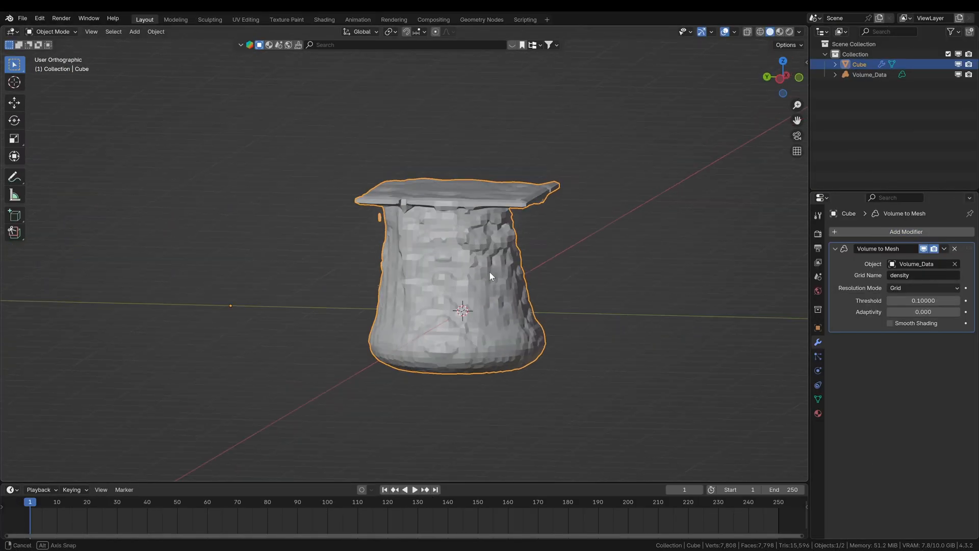
pyautogui.moveTo(494, 251)
pyautogui.mouseDown(button='middle')
pyautogui.moveTo(510, 242)
pyautogui.moveTo(524, 267)
pyautogui.mouseUp(button='middle')
pyautogui.click(869, 74)
pyautogui.click(860, 65)
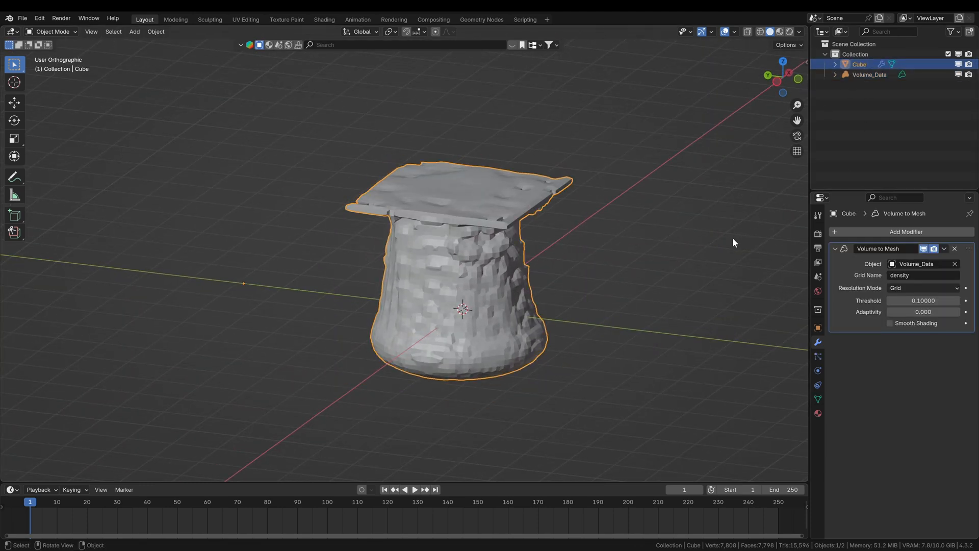
pyautogui.click(943, 249)
# - Move the generated mesh left of the volume, then rank Weld in the B tier
pyautogui.press('g')
pyautogui.click(343, 275)
pyautogui.moveTo(342, 275); pyautogui.dragTo(203, 251, button='middle')
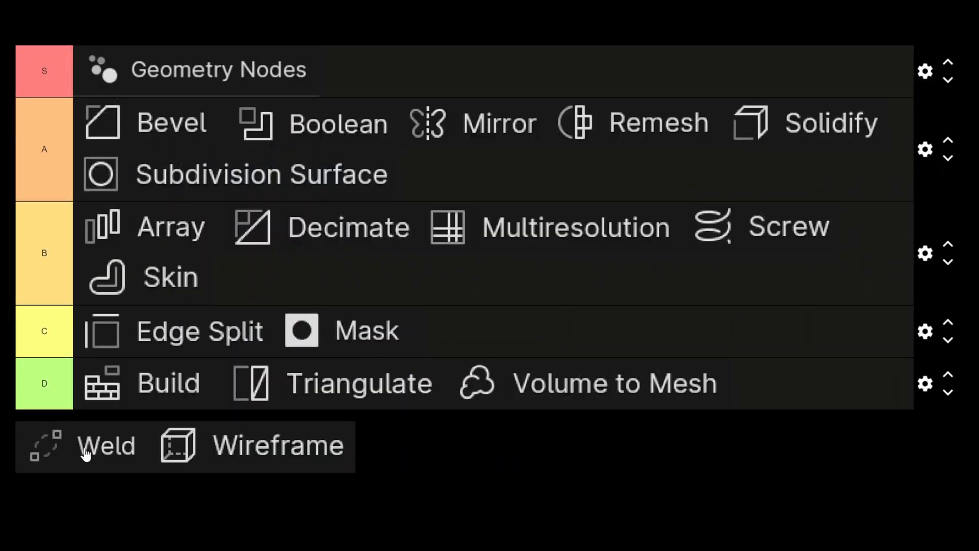
pyautogui.moveTo(90, 451); pyautogui.dragTo(288, 305)
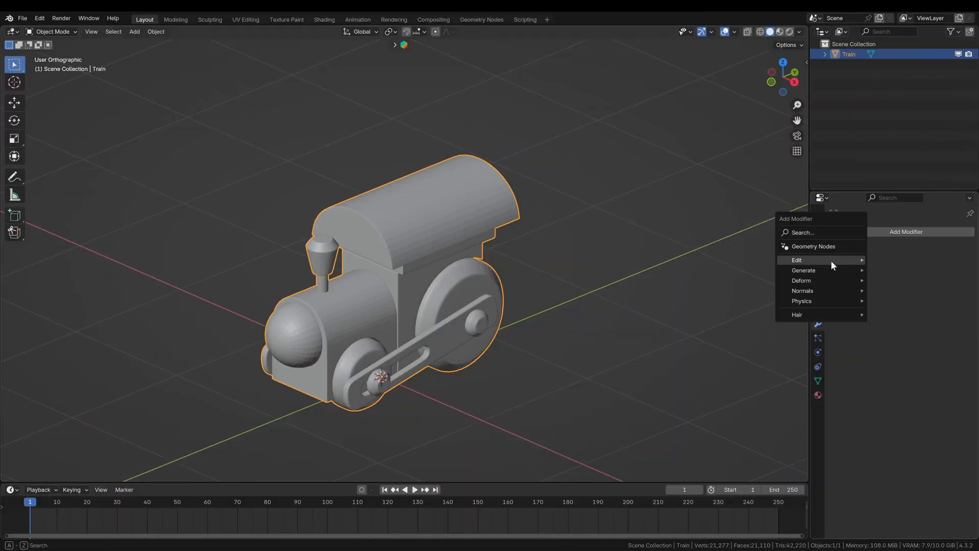
# - Add a Weld modifier to the train, raise its merge distance and view the right side in Edit Mode
pyautogui.moveTo(804, 270)
pyautogui.click(898, 434)
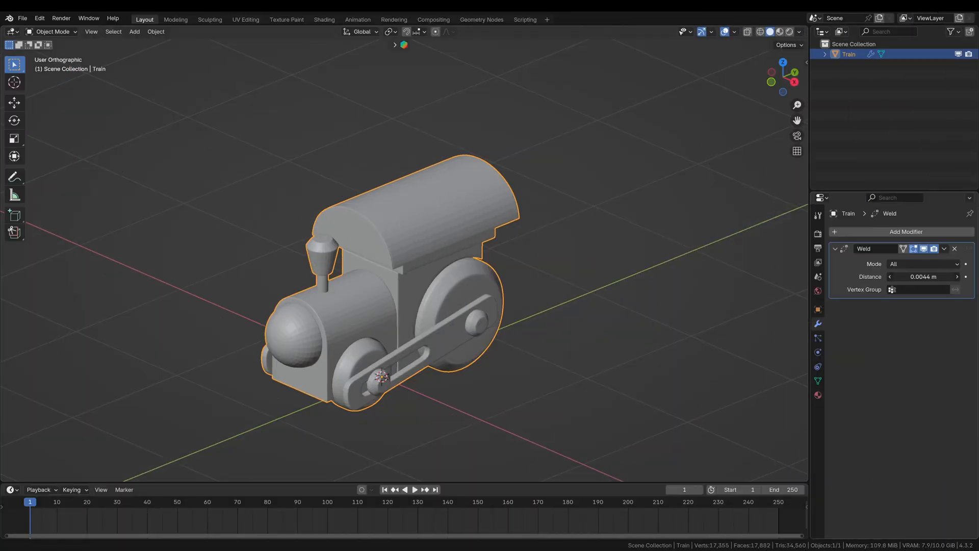
pyautogui.moveTo(918, 275)
pyautogui.mouseDown()
pyautogui.moveTo(929, 276)
pyautogui.moveTo(914, 277)
pyautogui.mouseUp()
pyautogui.moveTo(512, 257); pyautogui.dragTo(496, 272, button='middle')
pyautogui.press('KP_3')
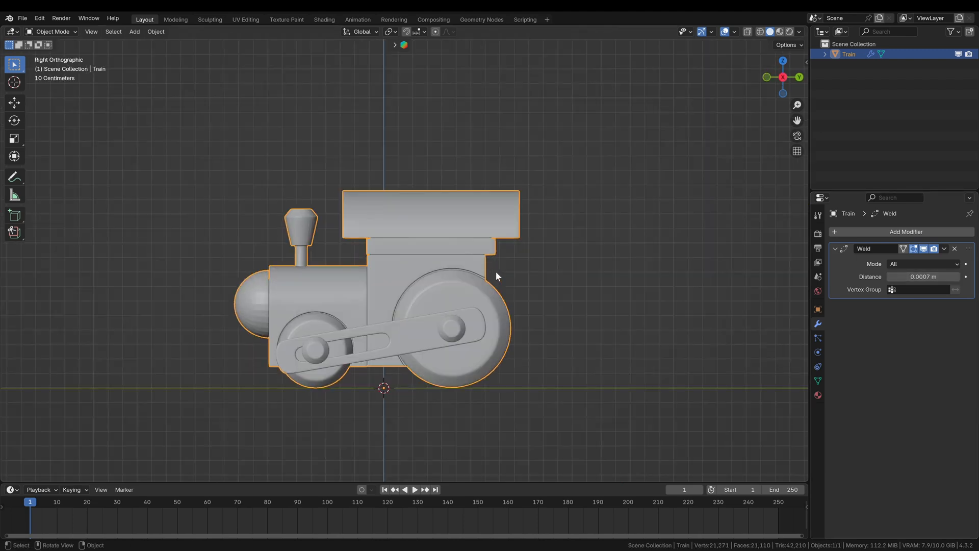
pyautogui.press('Tab')
# - Add an ico sphere, shrink it and place it atop the chimney
pyautogui.hotkey('shift', 'a')
pyautogui.click(348, 267)
pyautogui.press('s')
pyautogui.click(372, 174)
pyautogui.press('g')
pyautogui.click(372, 174)
# - Duplicate and resize two more smoke-puff spheres rising above the first
pyautogui.press('s')
pyautogui.press('g')
pyautogui.click(367, 230)
pyautogui.scroll(1, 365, 255)
pyautogui.click(390, 228)
pyautogui.hotkey('shift', 'd')
pyautogui.click(397, 199)
pyautogui.press('s')
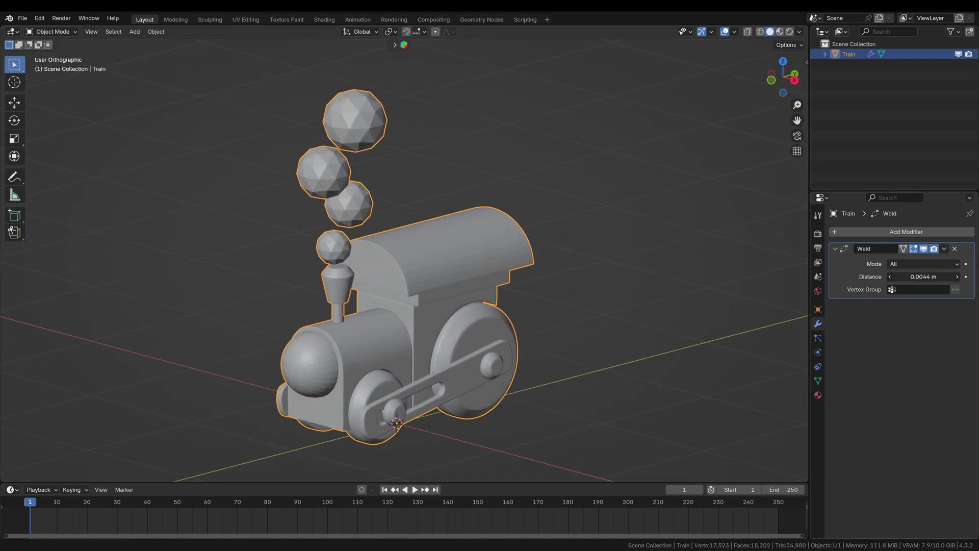
# - Scrub the weld distance up and down while nudging the spheres down onto each other
pyautogui.moveTo(923, 276); pyautogui.dragTo(949, 276)
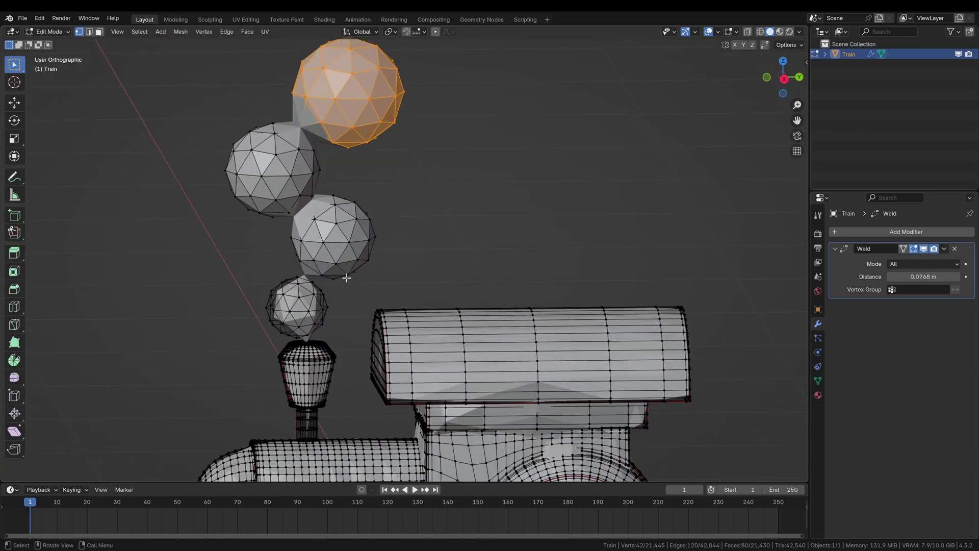
pyautogui.click(338, 273)
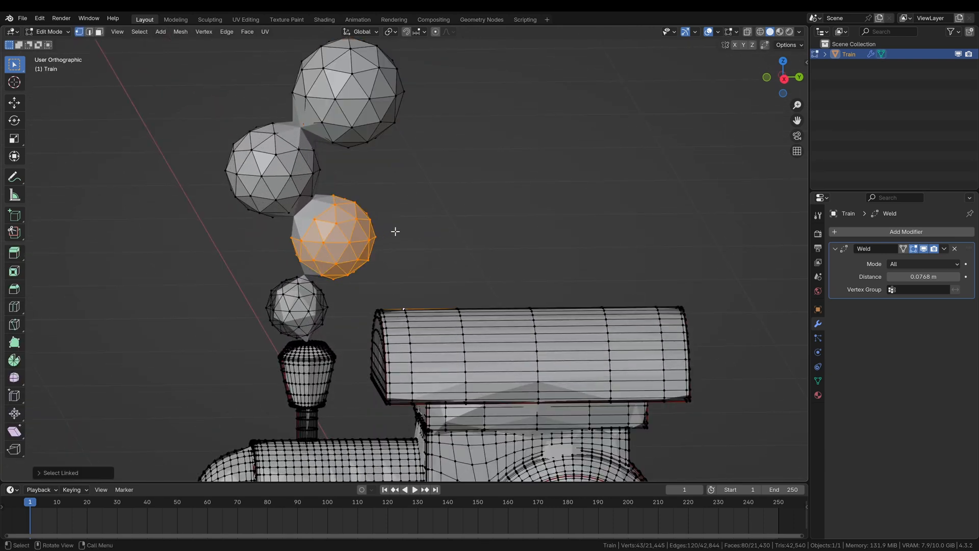
pyautogui.press('g')
pyautogui.click(394, 260)
pyautogui.press('l')
pyautogui.press('g')
pyautogui.click(380, 123)
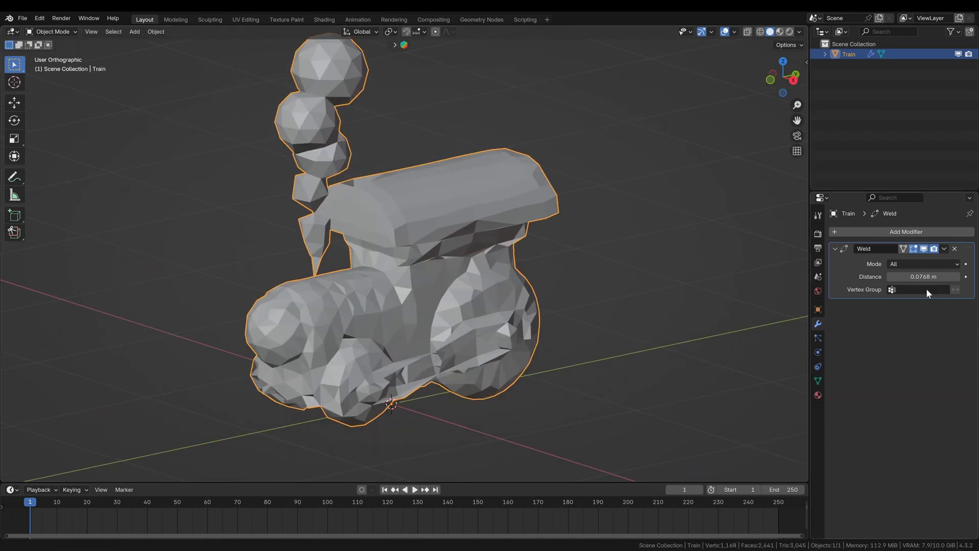
pyautogui.moveTo(923, 277); pyautogui.dragTo(903, 276)
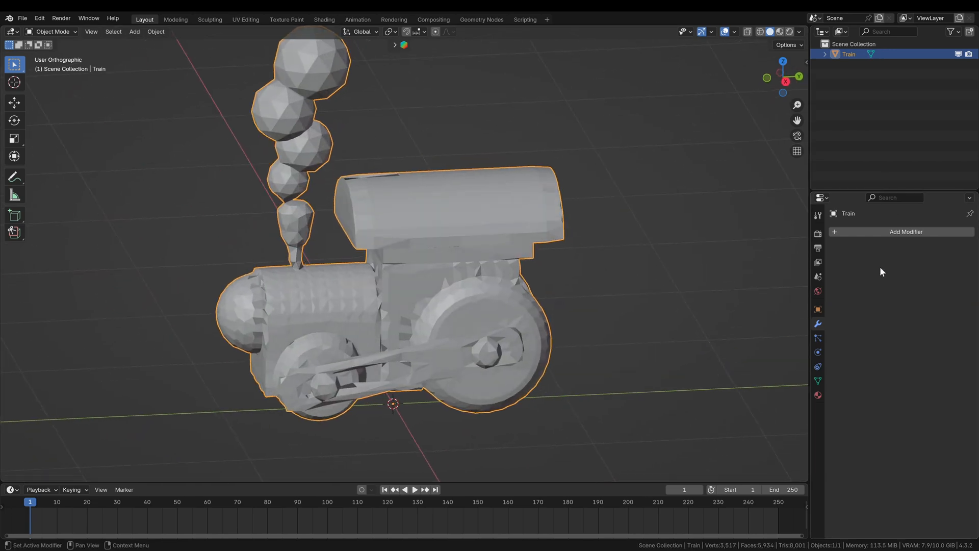
pyautogui.moveTo(356, 299); pyautogui.dragTo(476, 308, button='middle')
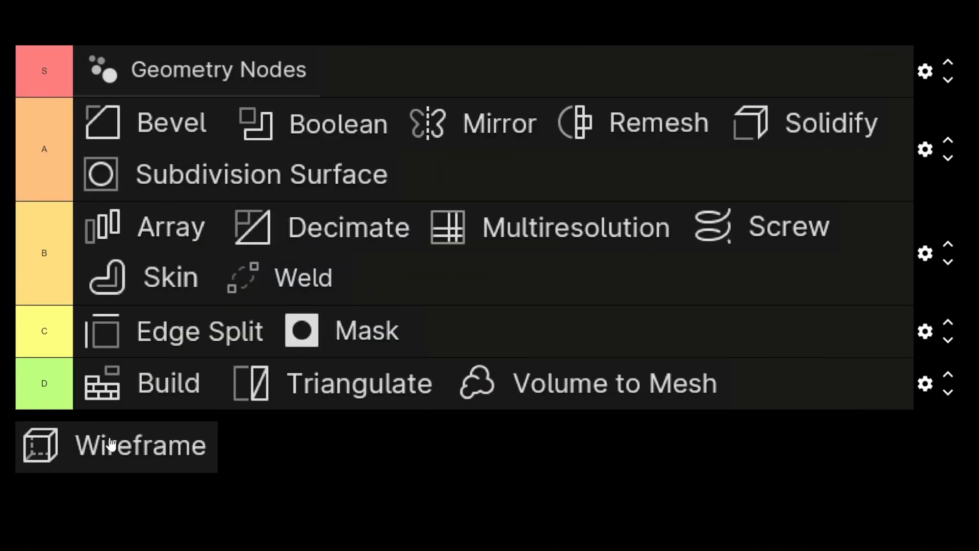
# - Drop the Wireframe card into the C tier after Mask
pyautogui.moveTo(118, 452)
pyautogui.mouseDown()
pyautogui.moveTo(551, 297)
pyautogui.moveTo(546, 323)
pyautogui.mouseUp()
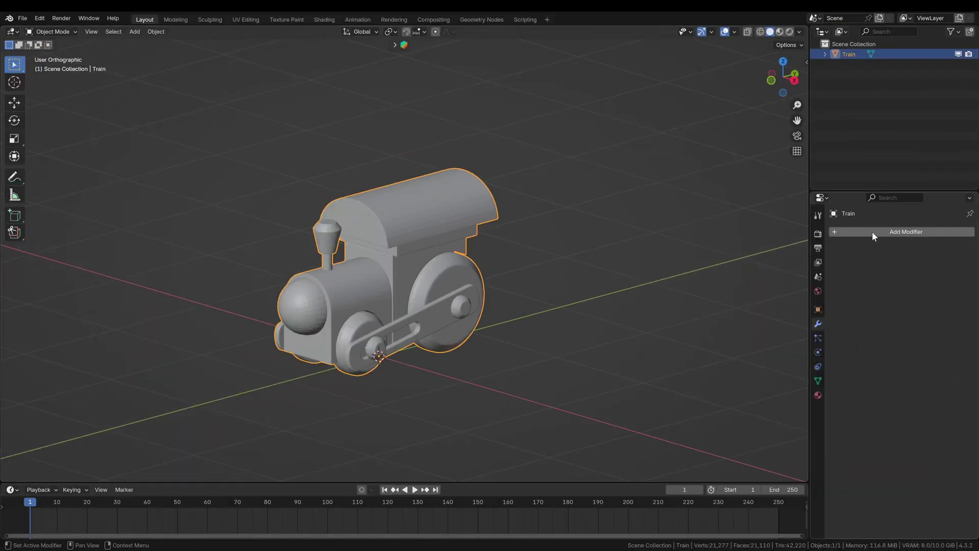
# - Add a Wireframe modifier to the train, thin the wires and keep the original solid underneath
pyautogui.click(871, 231)
pyautogui.moveTo(827, 232)
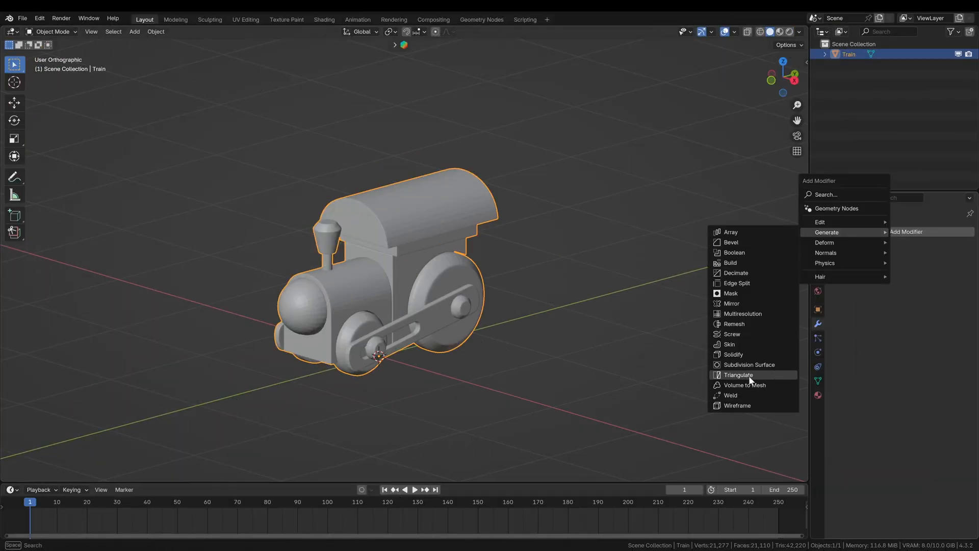
pyautogui.click(738, 406)
pyautogui.moveTo(456, 310)
pyautogui.mouseDown(button='middle')
pyautogui.moveTo(346, 296)
pyautogui.moveTo(427, 302)
pyautogui.moveTo(475, 285)
pyautogui.moveTo(502, 293)
pyautogui.moveTo(581, 283)
pyautogui.mouseUp(button='middle')
pyautogui.moveTo(923, 264)
pyautogui.mouseDown()
pyautogui.moveTo(941, 263)
pyautogui.moveTo(903, 264)
pyautogui.mouseUp()
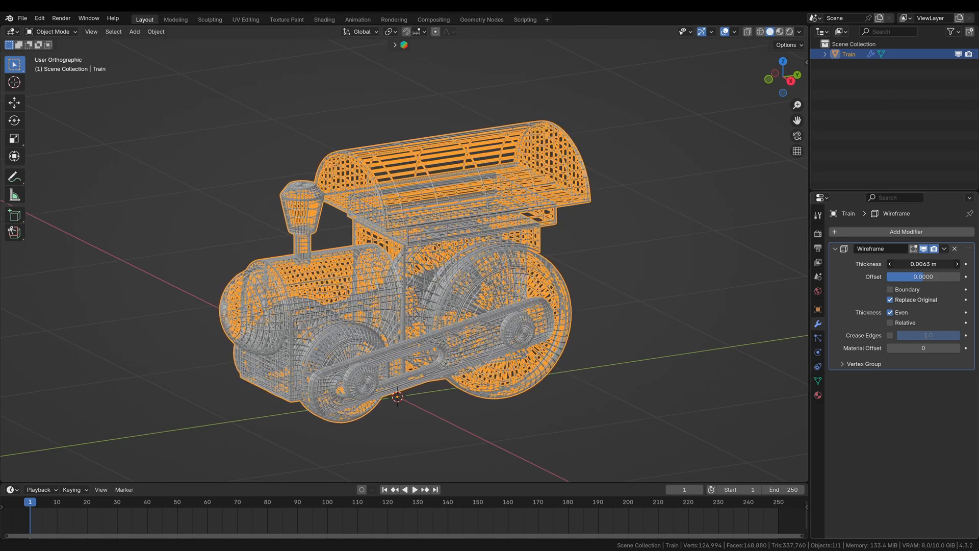
pyautogui.click(724, 278)
pyautogui.click(890, 300)
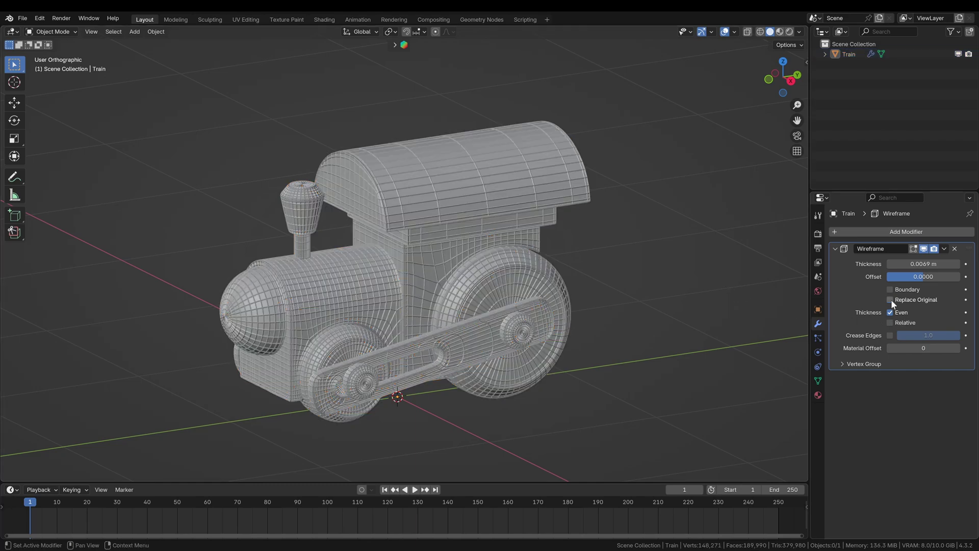
# - Adjust the wire offset and apply the Wireframe modifier
pyautogui.click(353, 289)
pyautogui.moveTo(353, 288)
pyautogui.mouseDown(button='middle')
pyautogui.moveTo(429, 224)
pyautogui.moveTo(358, 231)
pyautogui.moveTo(334, 292)
pyautogui.moveTo(470, 300)
pyautogui.moveTo(337, 315)
pyautogui.mouseUp(button='middle')
pyautogui.moveTo(498, 299)
pyautogui.mouseDown(button='middle')
pyautogui.moveTo(463, 310)
pyautogui.moveTo(495, 305)
pyautogui.mouseUp(button='middle')
pyautogui.moveTo(918, 276)
pyautogui.mouseDown()
pyautogui.moveTo(956, 275)
pyautogui.moveTo(907, 276)
pyautogui.moveTo(949, 264)
pyautogui.moveTo(891, 264)
pyautogui.mouseUp()
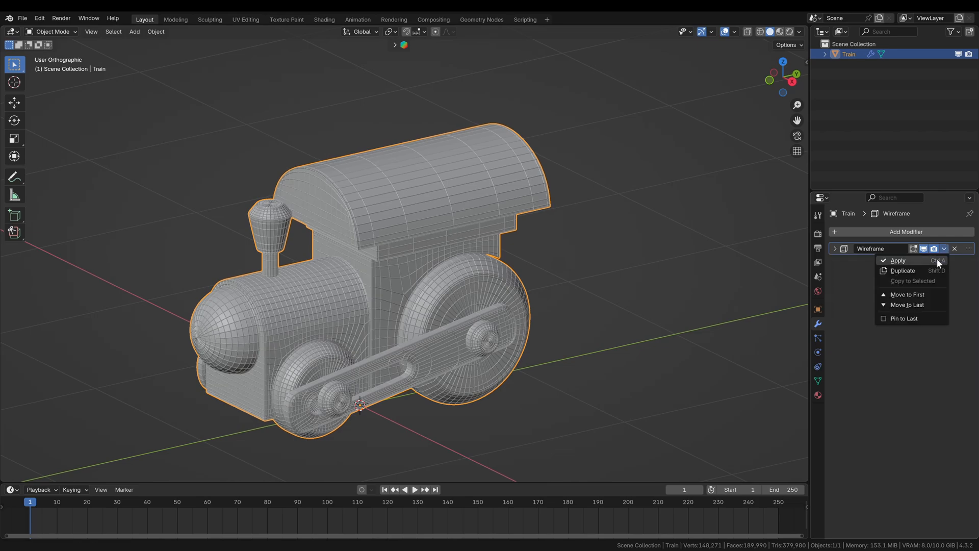
pyautogui.click(937, 261)
# - In Edit Mode select the cab roof's connected wires, start moving them and cancel
pyautogui.press('Tab')
pyautogui.moveTo(383, 268); pyautogui.dragTo(536, 252, button='middle')
pyautogui.press('a')
pyautogui.hotkey('alt', 'a')
pyautogui.scroll(3, 575, 238)
pyautogui.press('l')
pyautogui.scroll(2, 497, 217)
pyautogui.scroll(5, 536, 260)
pyautogui.scroll(-4, 444, 283)
pyautogui.press('g')
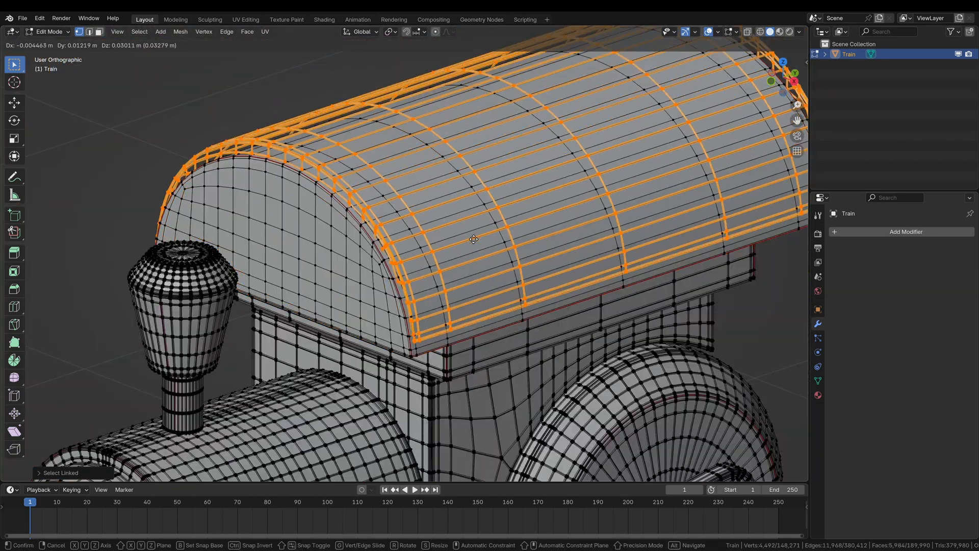
pyautogui.scroll(-5, 429, 199)
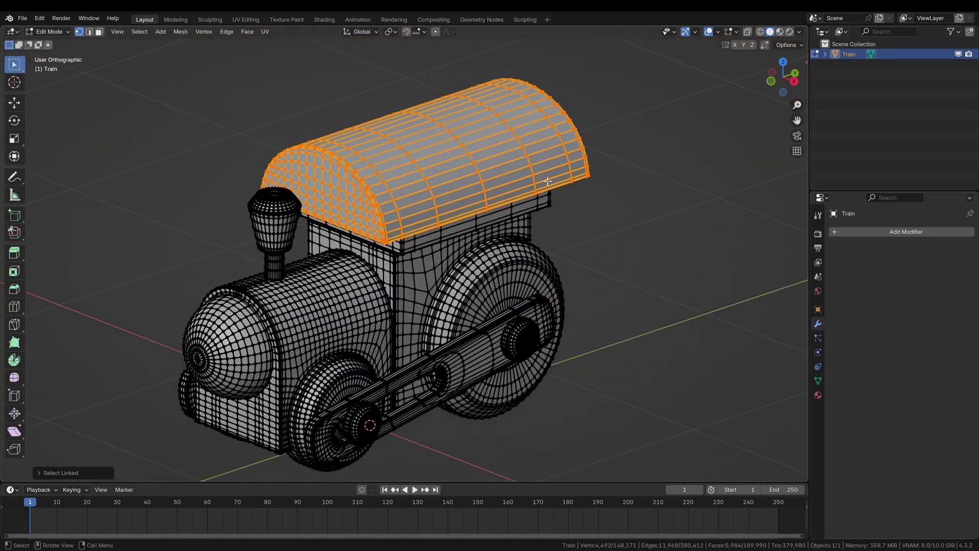
pyautogui.rightClick(404, 179)
pyautogui.press('Tab')
pyautogui.moveTo(406, 289); pyautogui.dragTo(524, 282, button='middle')
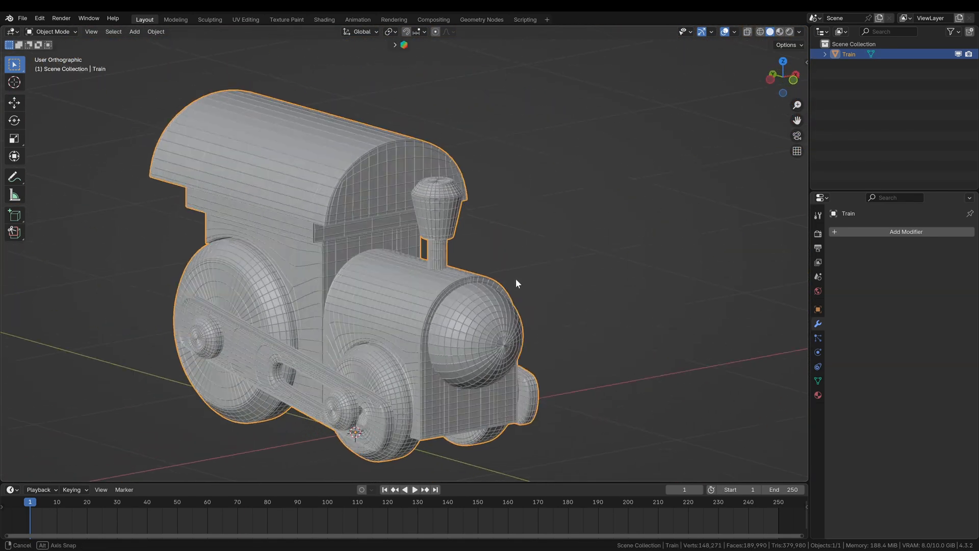